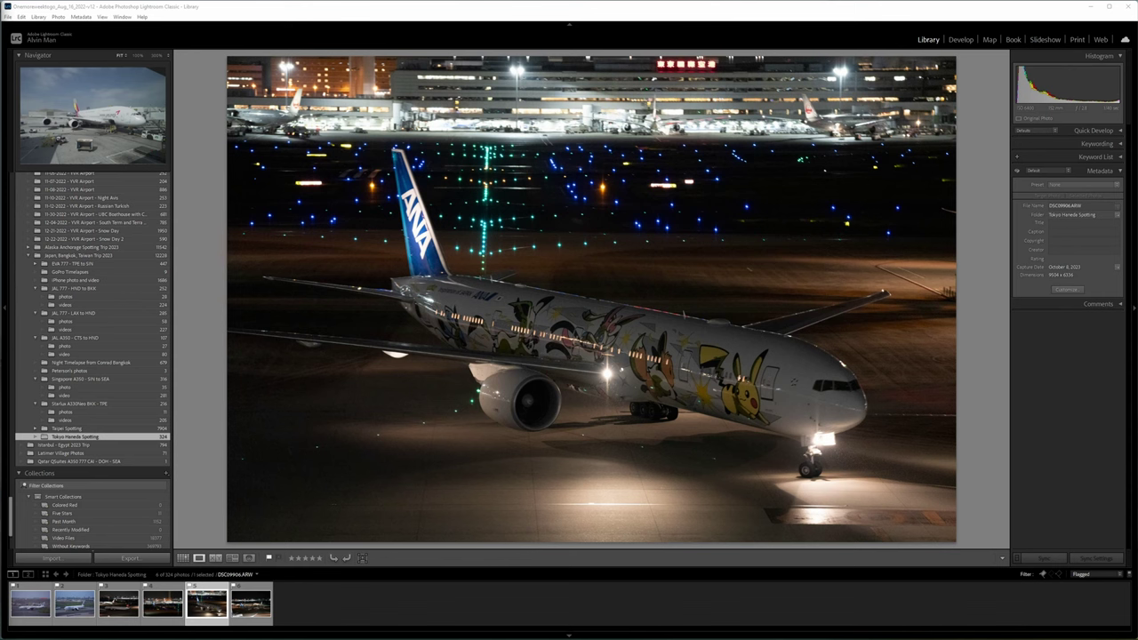
Step: Compare the night shots of the Pokémon jet and return to photo DSC09906.ARW
left_click(164, 607)
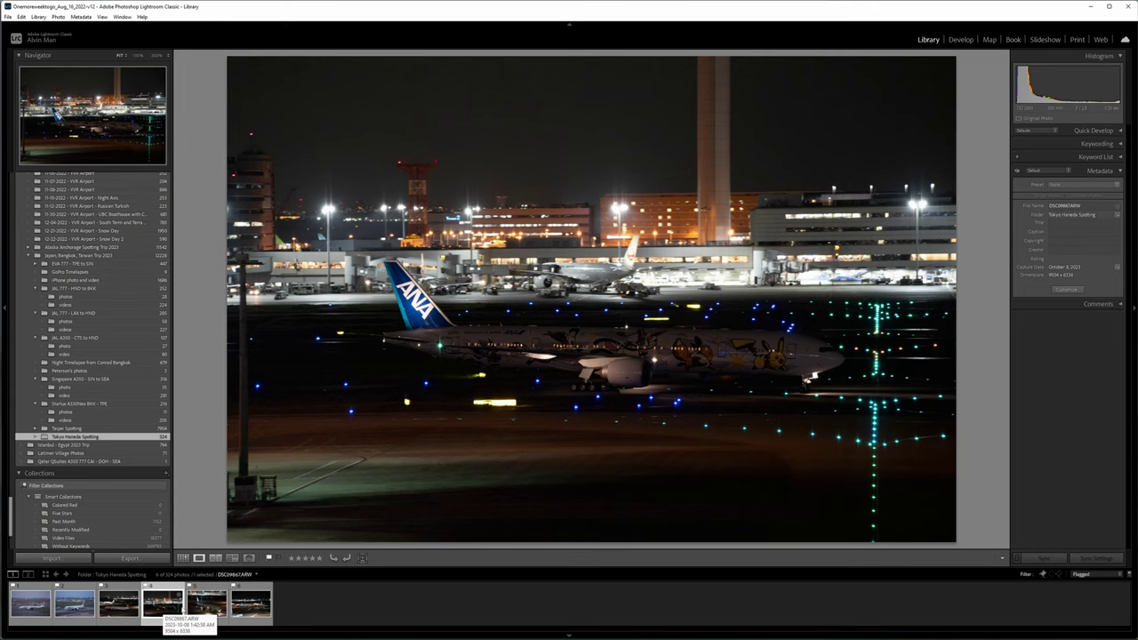
left_click(251, 605)
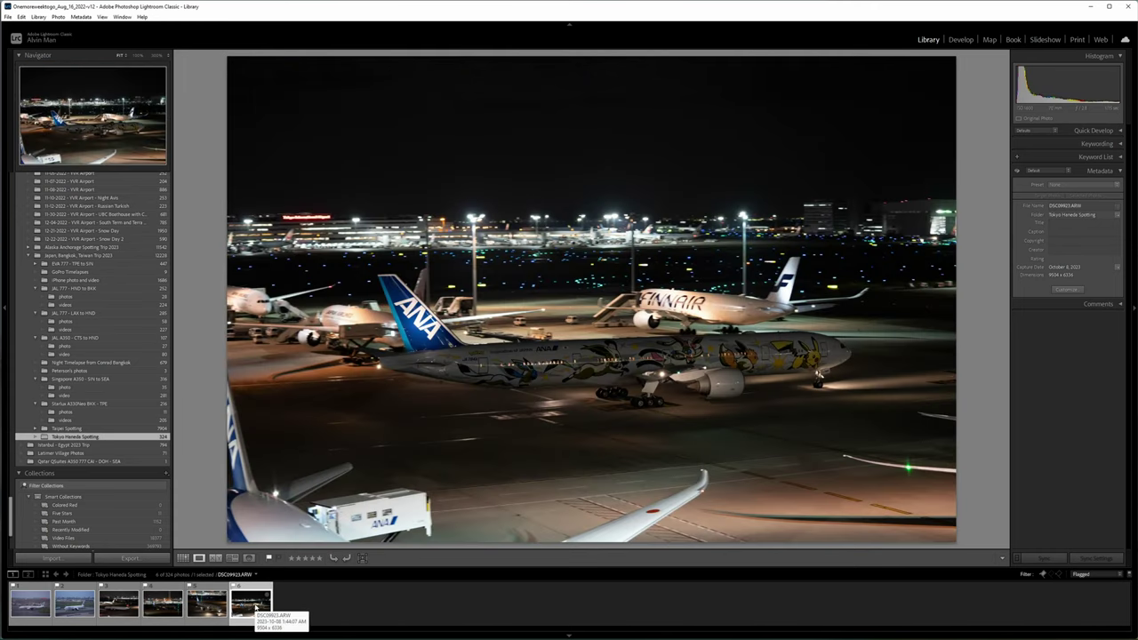
left_click(207, 606)
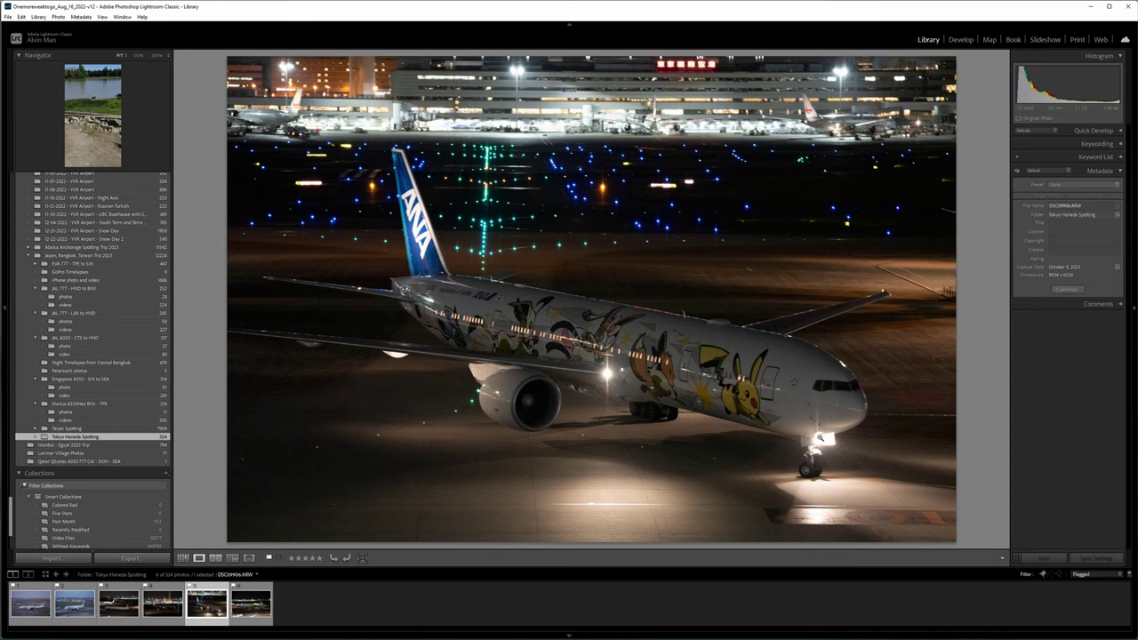
Step: Examine the noise and detail of the unedited photo at 100% along the fuselage artwork, from Pikachu towards the tail
left_click(797, 408)
left_click_drag(526, 290, 630, 327)
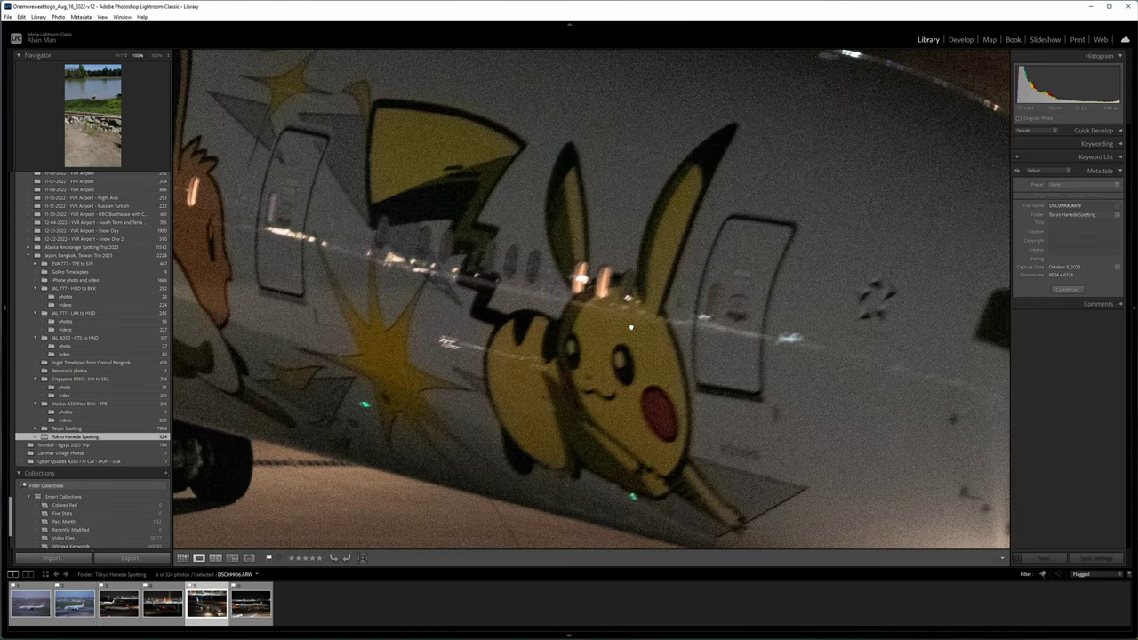
left_click_drag(520, 286, 813, 322)
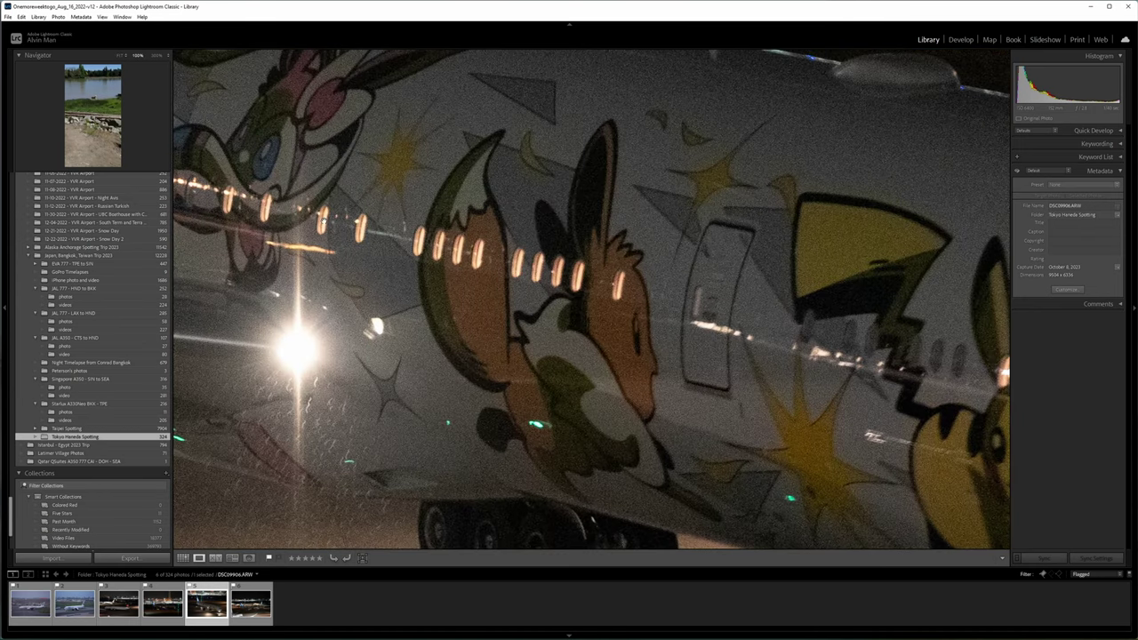
left_click_drag(323, 221, 651, 296)
left_click_drag(330, 190, 722, 279)
left_click_drag(251, 210, 594, 265)
left_click_drag(426, 198, 622, 369)
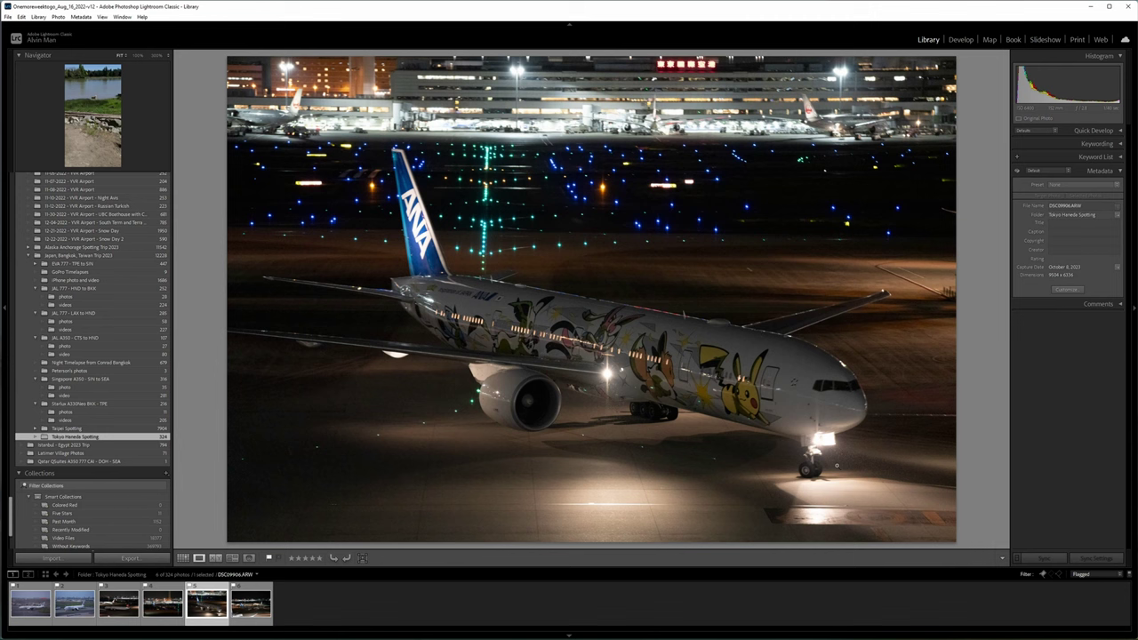
left_click_drag(739, 378, 575, 360)
left_click_drag(501, 389, 793, 380)
left_click(424, 223)
left_click(444, 235)
Step: Start developing the photo: remove chromatic aberration, enable the lens profile corrections and set the sharpening amount to 0
key("d")
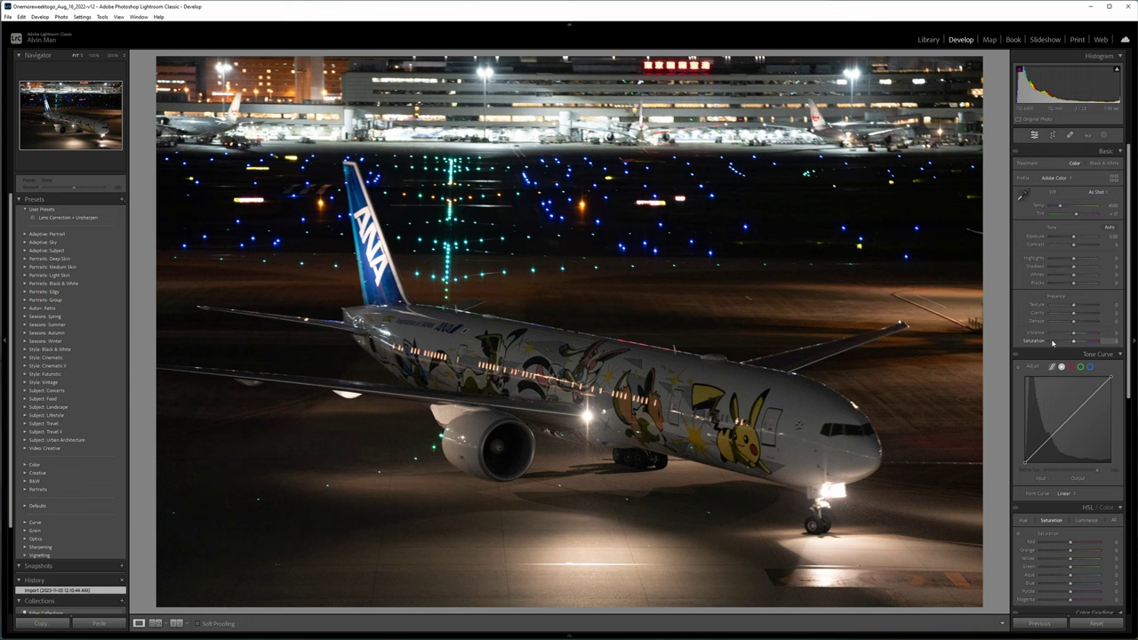
scroll(1035, 354, "down", 5)
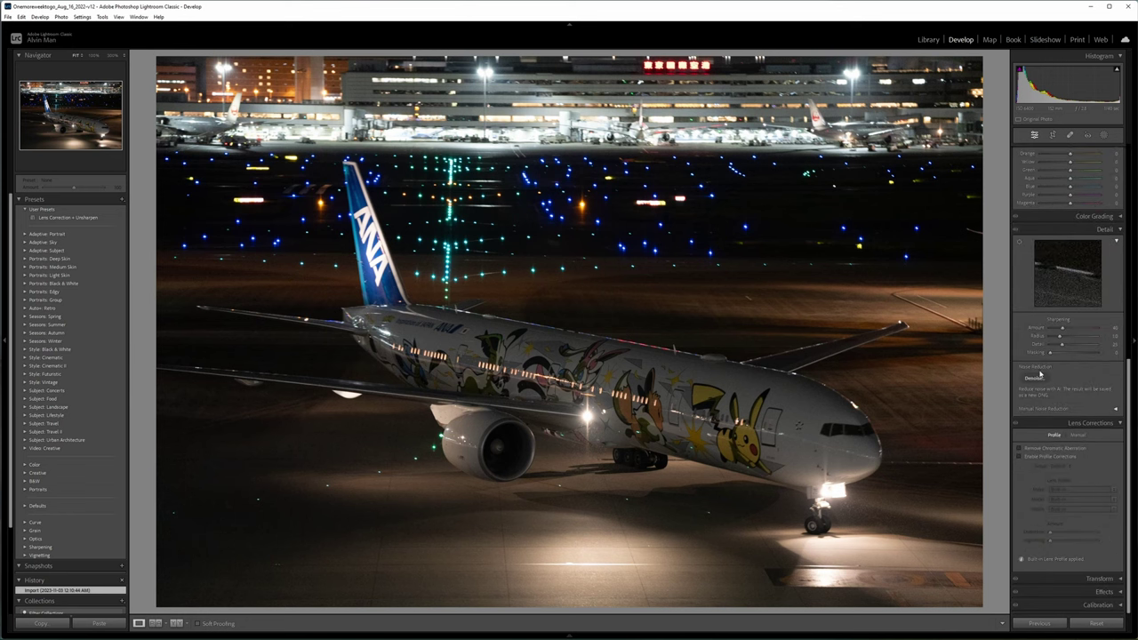
left_click(1032, 447)
left_click(1029, 457)
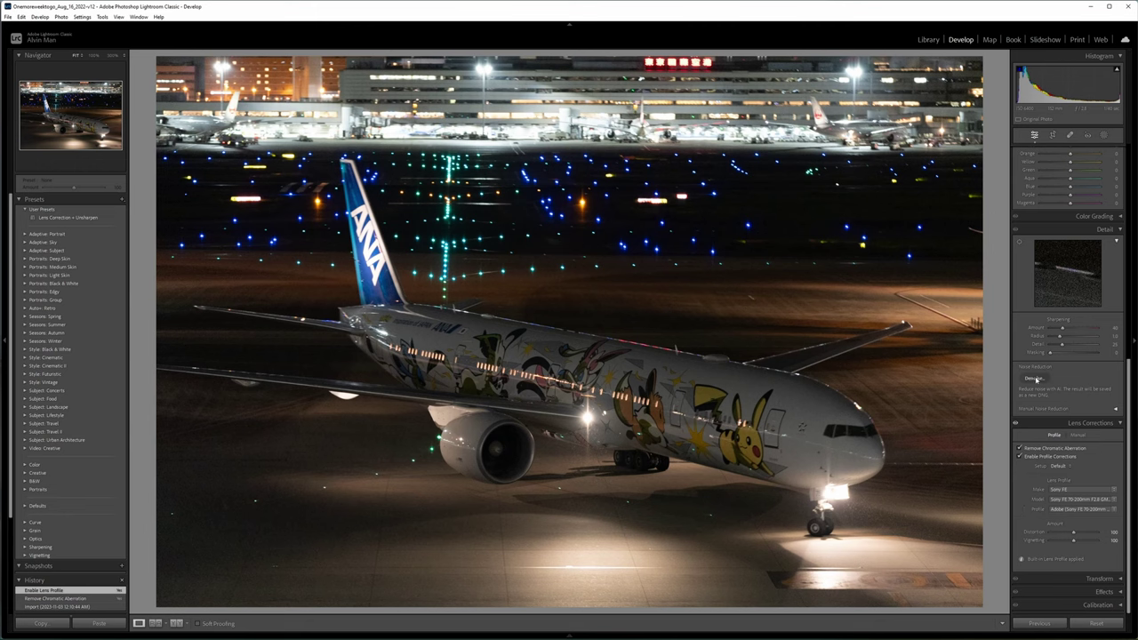
left_click_drag(1062, 329, 1011, 380)
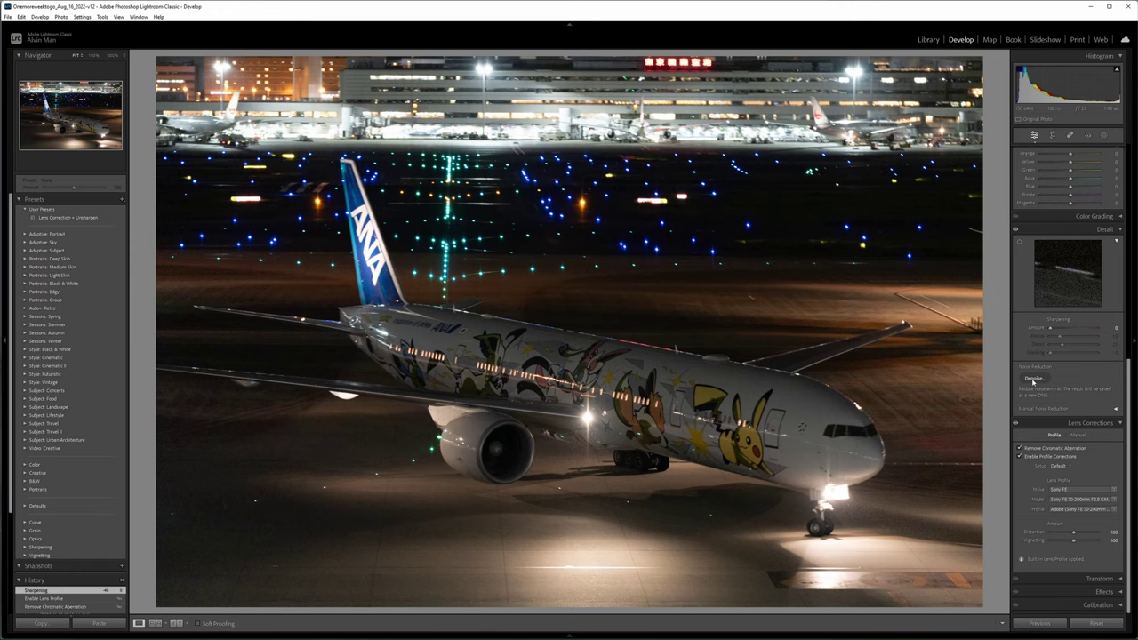
Step: Check the AI Denoise preview on the Pikachu artwork, set the amount to 80 and create the enhanced DNG
left_click(1034, 379)
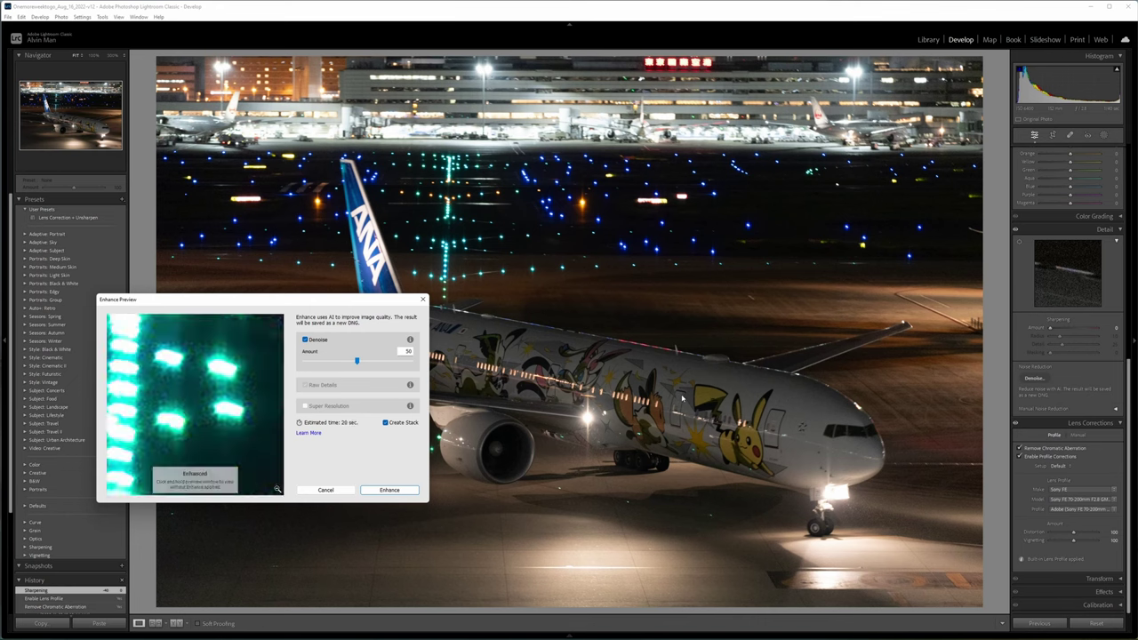
left_click(278, 492)
left_click(232, 428)
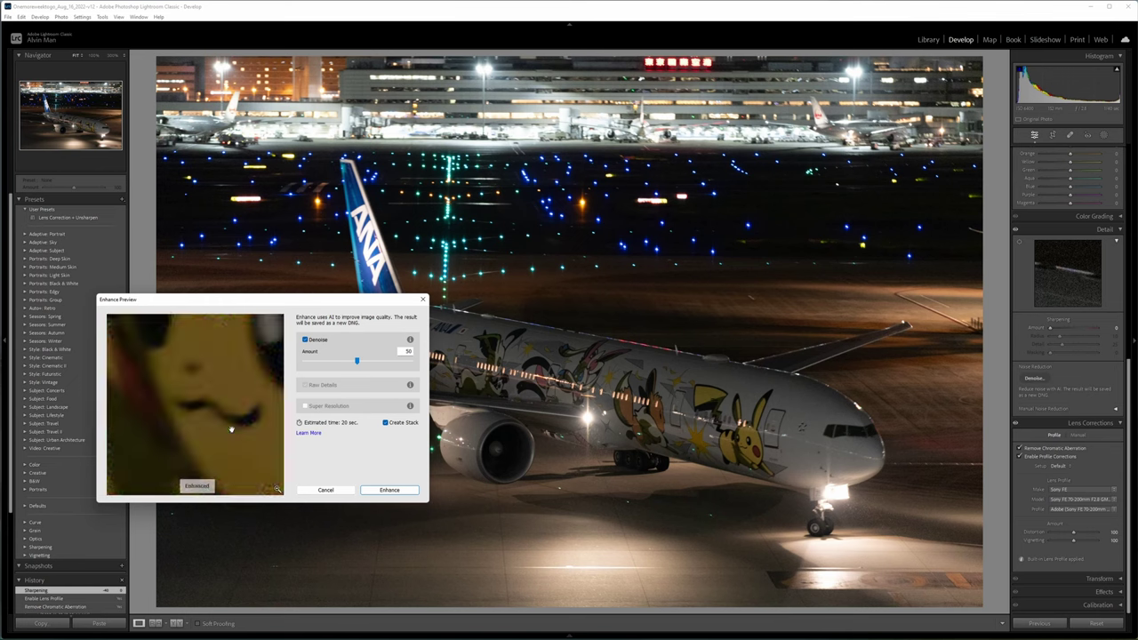
left_click_drag(216, 376, 185, 446)
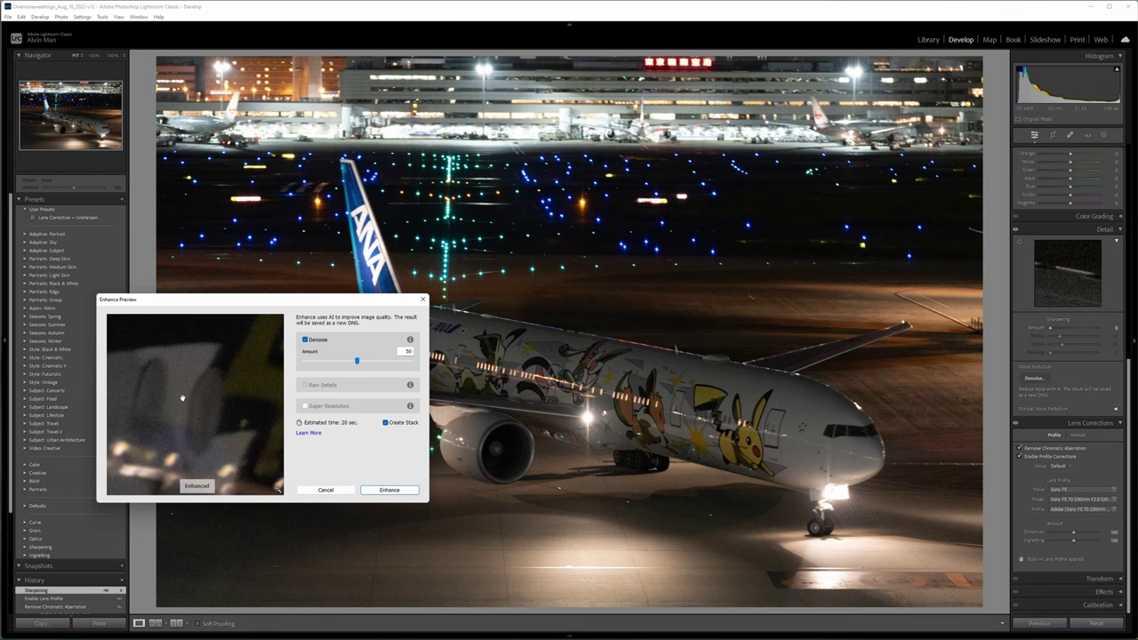
left_click_drag(208, 369, 139, 501)
left_click_drag(158, 400, 211, 492)
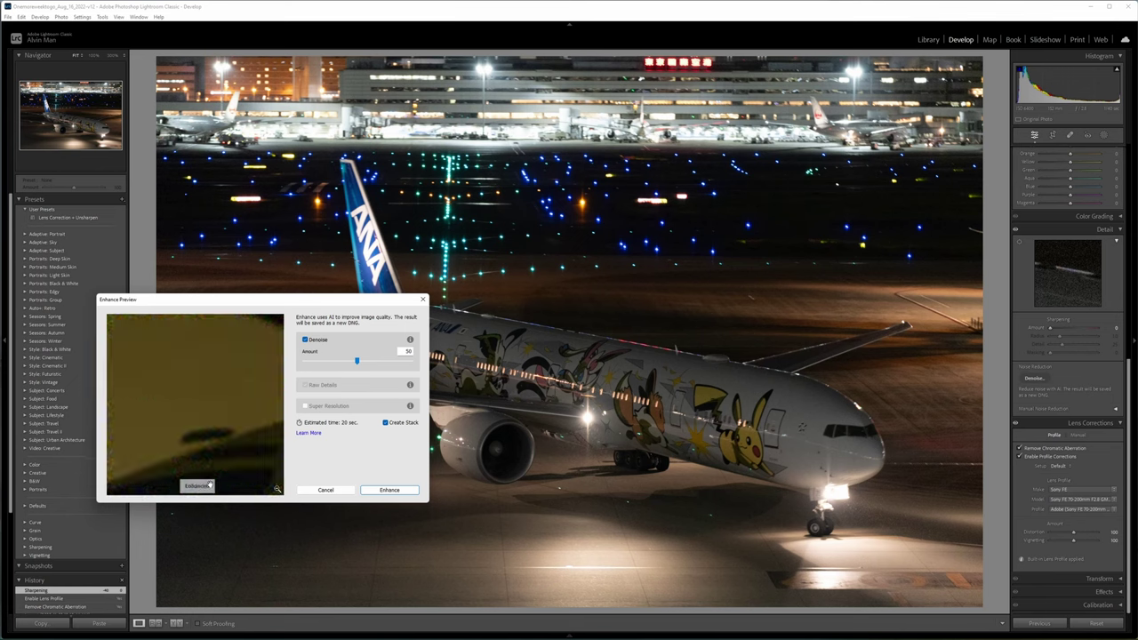
left_click_drag(200, 342, 210, 480)
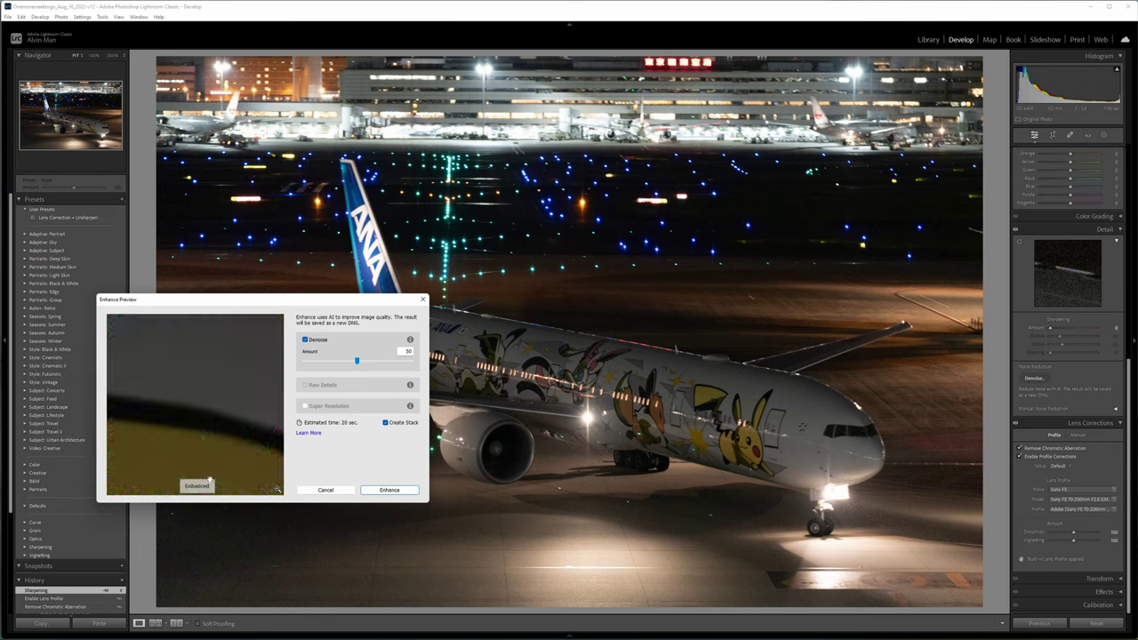
left_click_drag(357, 361, 391, 363)
left_click(388, 489)
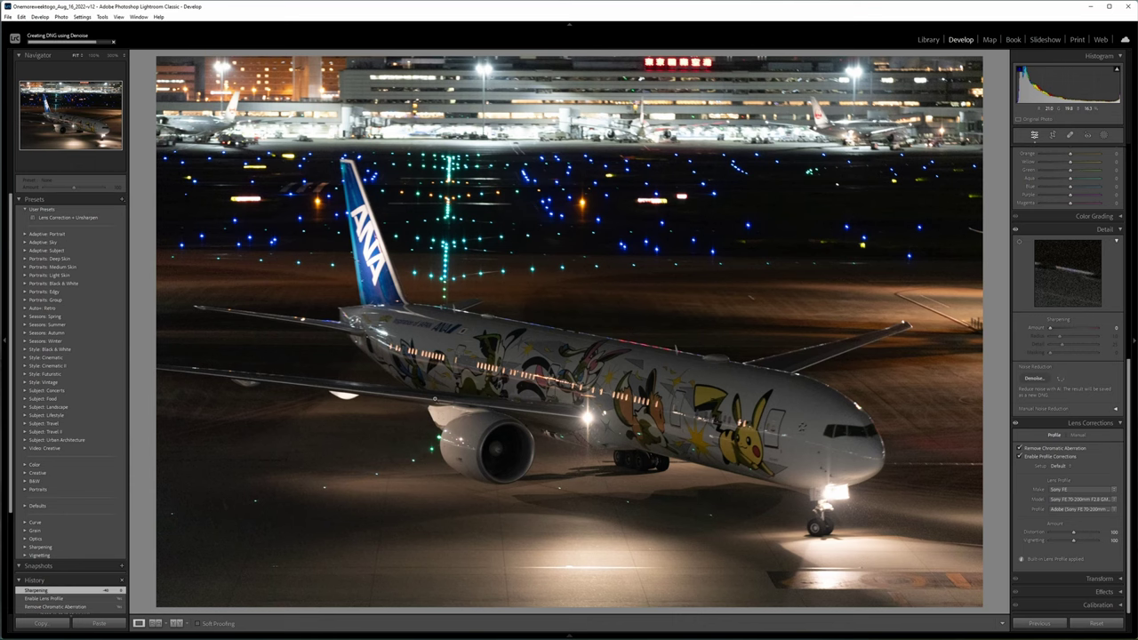
Step: Examine the denoised result at 100% along the fuselage, including the airline lettering, windows and Pikachu artwork
left_click(599, 382)
left_click_drag(599, 382, 504, 218)
left_click_drag(383, 191, 569, 273)
left_click_drag(367, 218, 629, 345)
left_click_drag(506, 374, 817, 335)
left_click_drag(629, 465, 617, 518)
left_click_drag(979, 539, 636, 324)
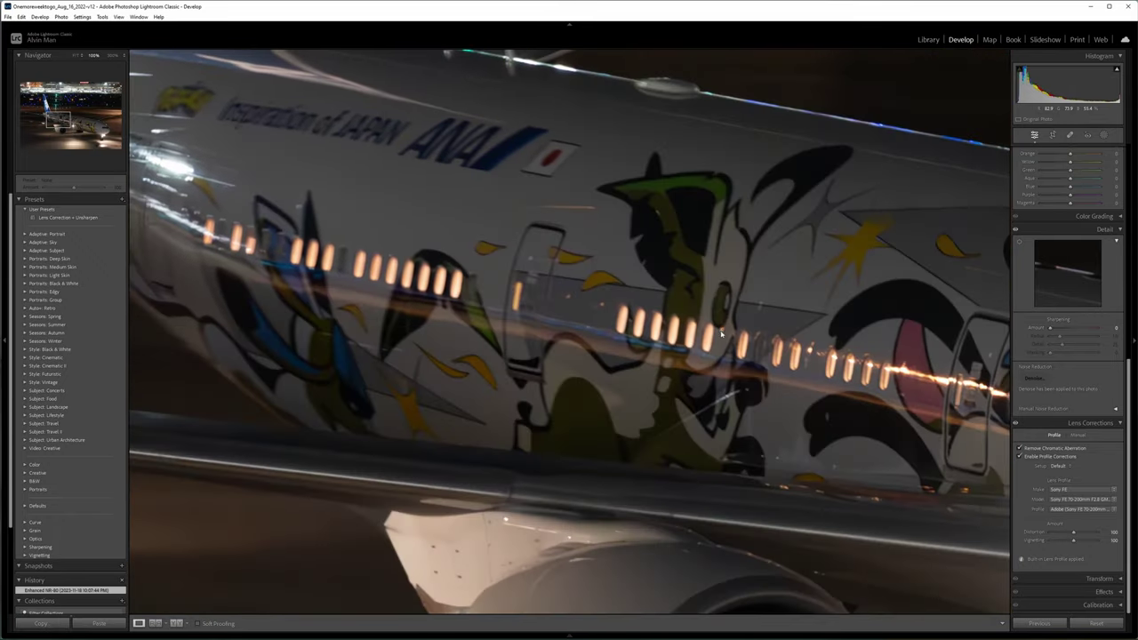
left_click(636, 324)
left_click(793, 459)
left_click_drag(604, 222, 644, 335)
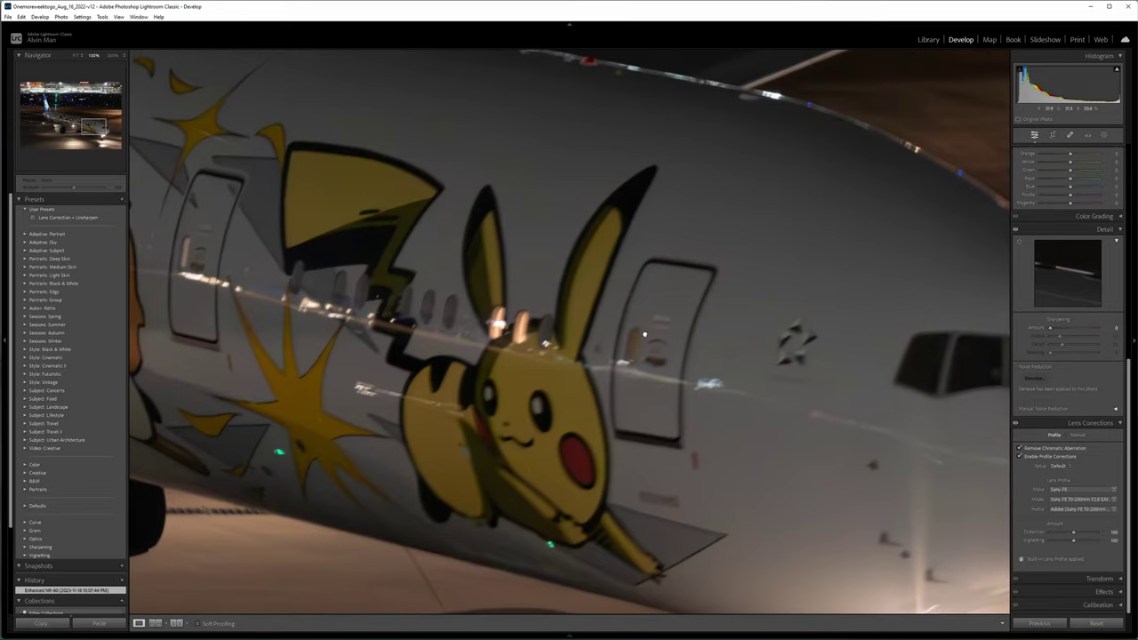
left_click_drag(573, 334, 573, 335)
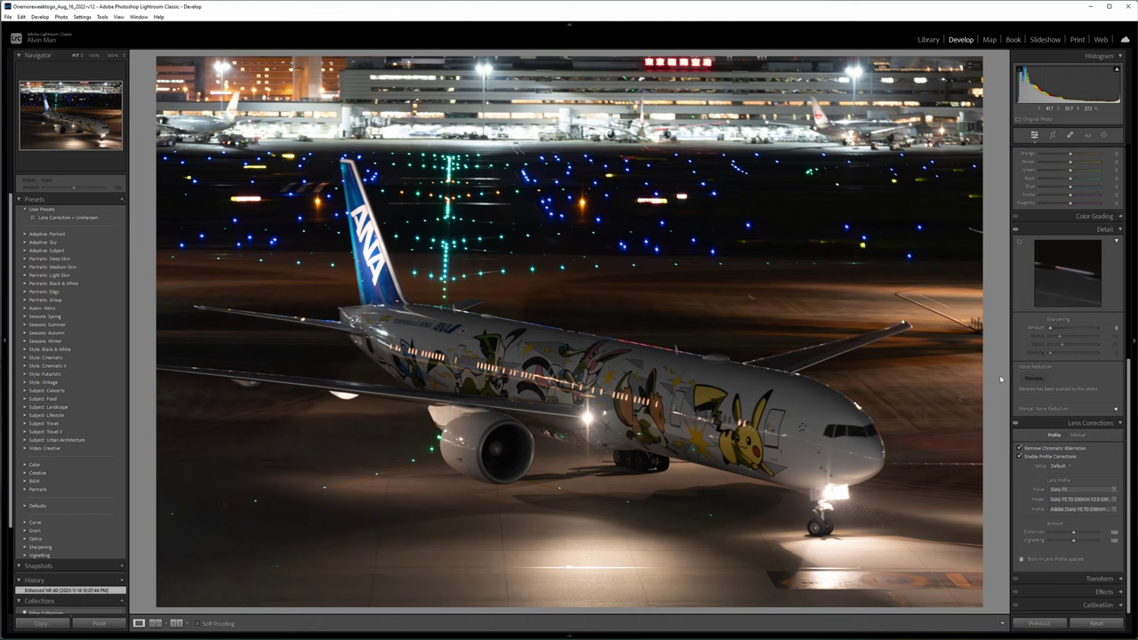
Step: Adjust the photo's tones: shadows to +49, highlights to -40 and exposure to +0.35
scroll(1067, 373, "up", 10)
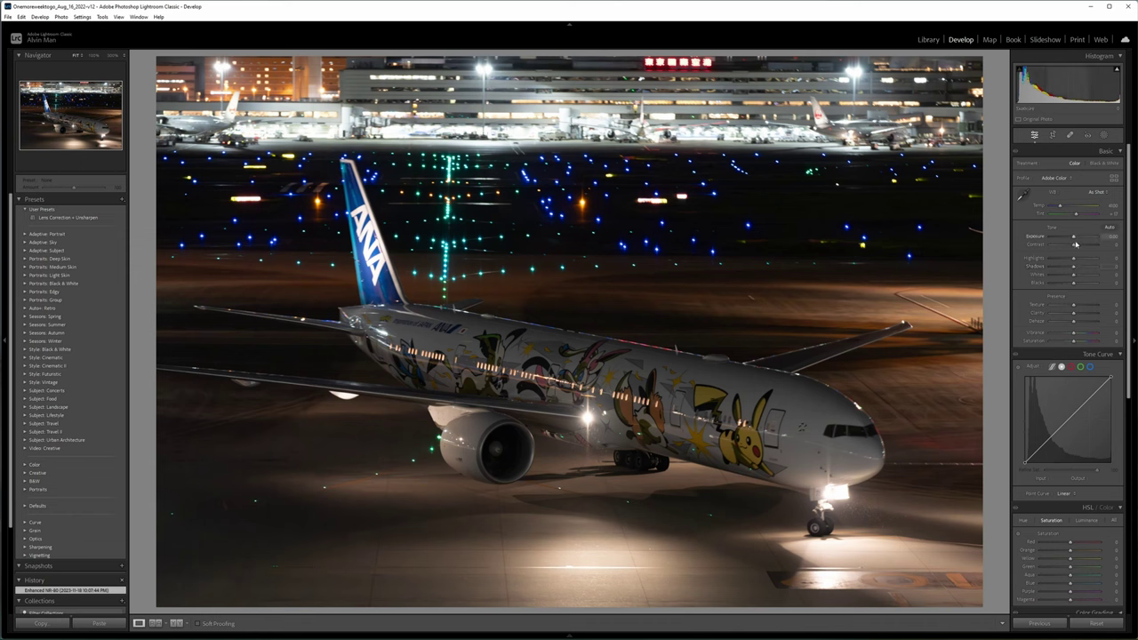
mouse_move(1074, 261)
left_mouse_down()
mouse_move(1043, 261)
mouse_move(1073, 263)
left_mouse_up()
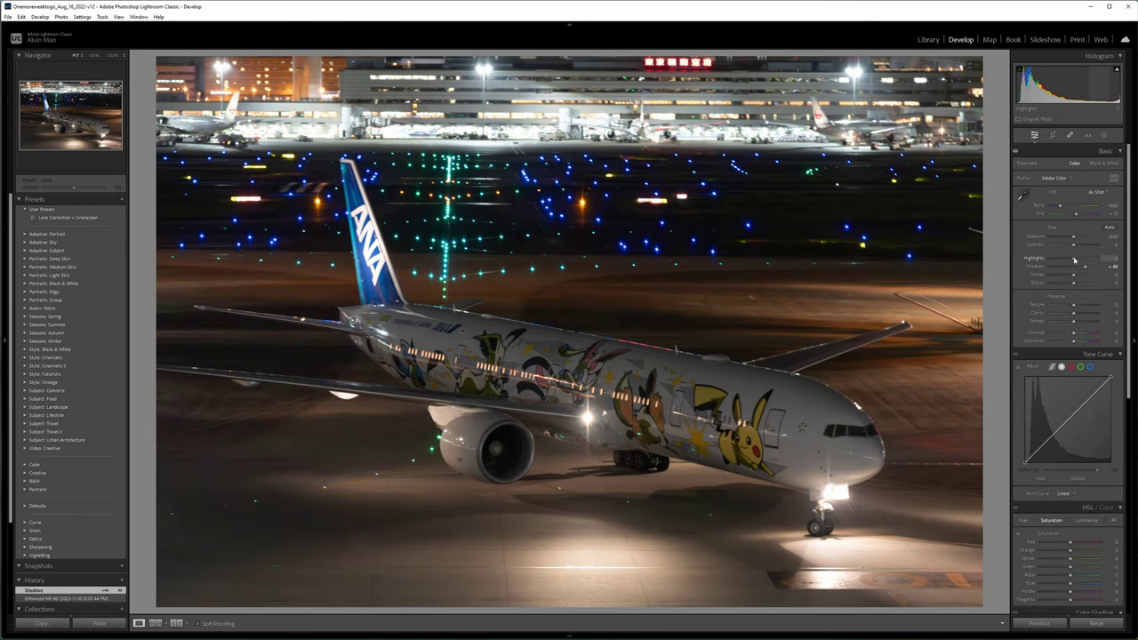
left_click(1074, 259, "alt")
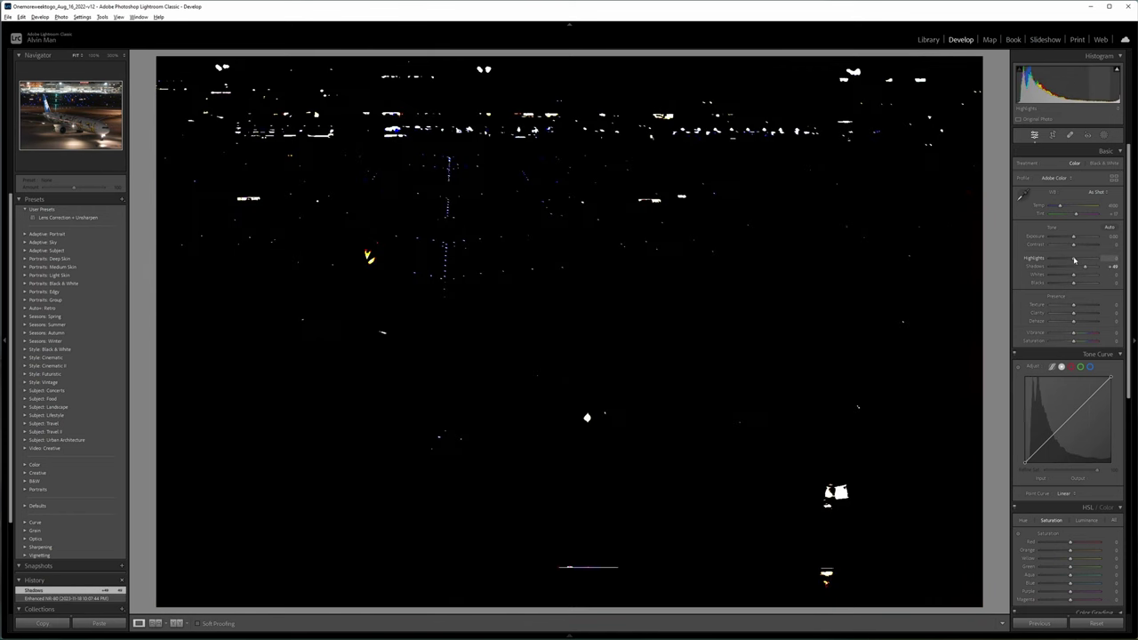
left_click_drag(1071, 260, 1076, 260)
left_click_drag(1076, 261, 1067, 260)
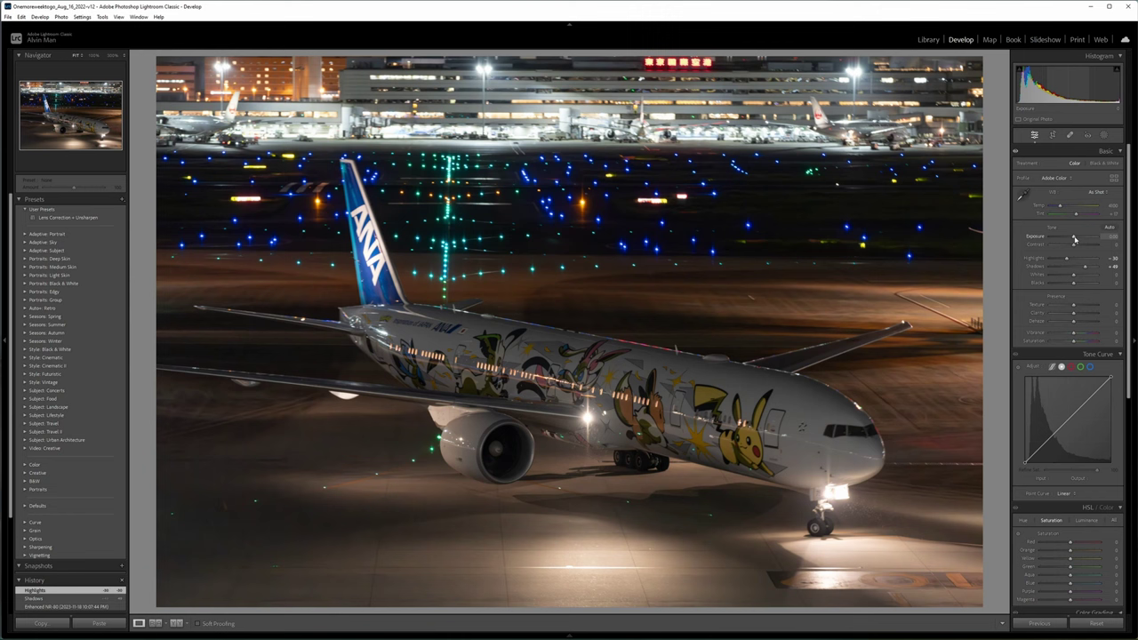
left_click_drag(1073, 238, 1077, 240)
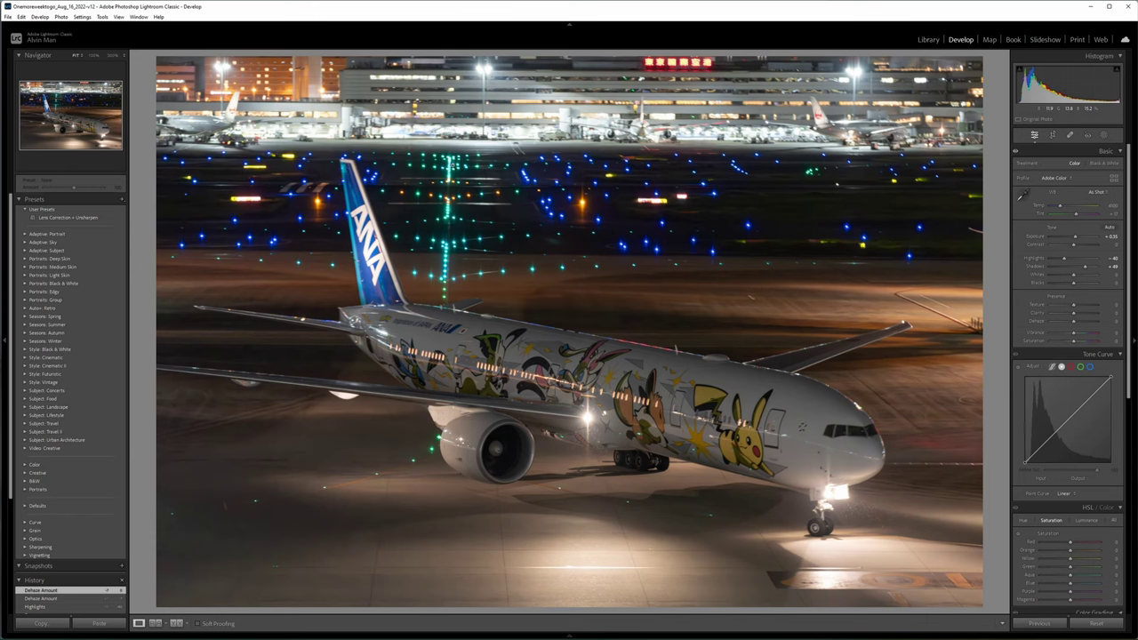
Step: Straighten the photo with a crop angle of -0.21 and finish cropping
left_click(1055, 137)
left_click_drag(143, 237, 142, 238)
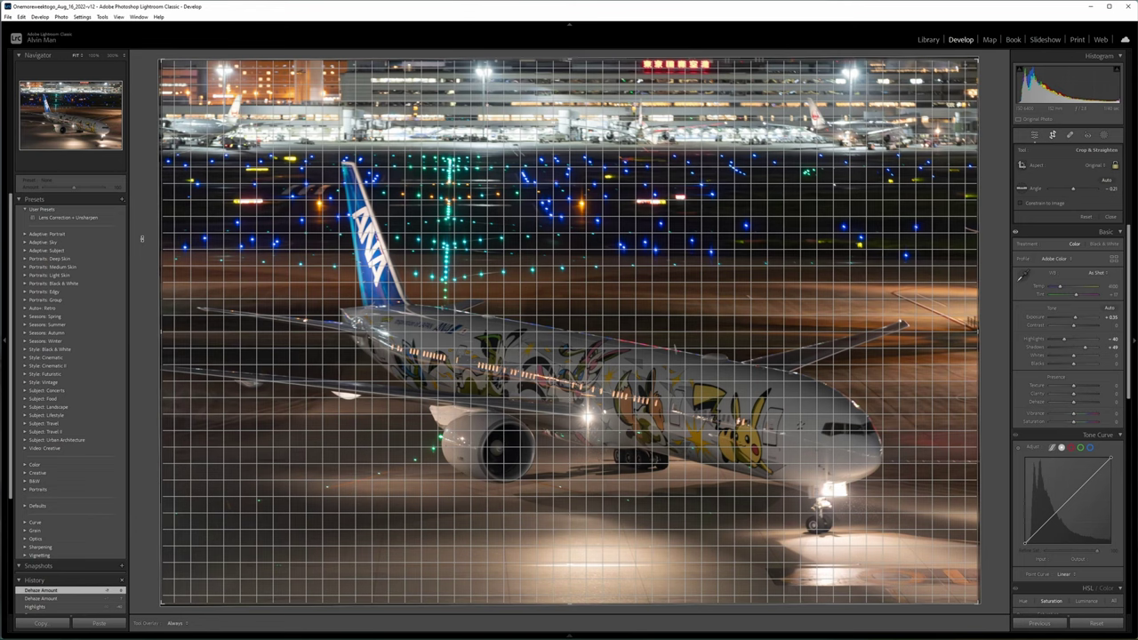
left_click_drag(143, 237, 143, 237)
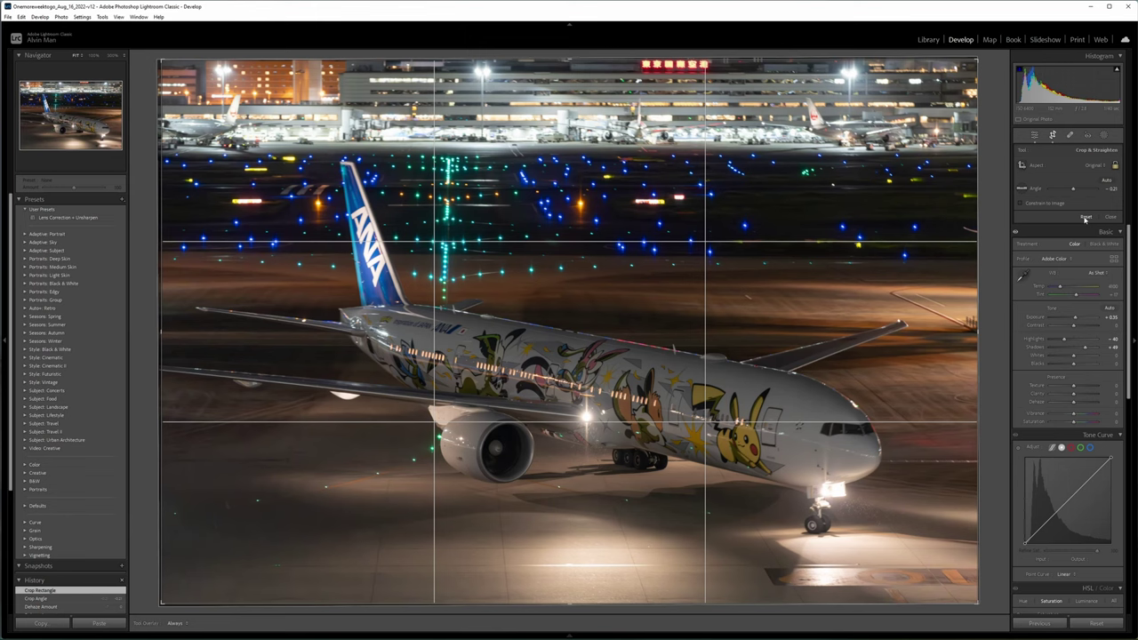
left_click(1084, 219)
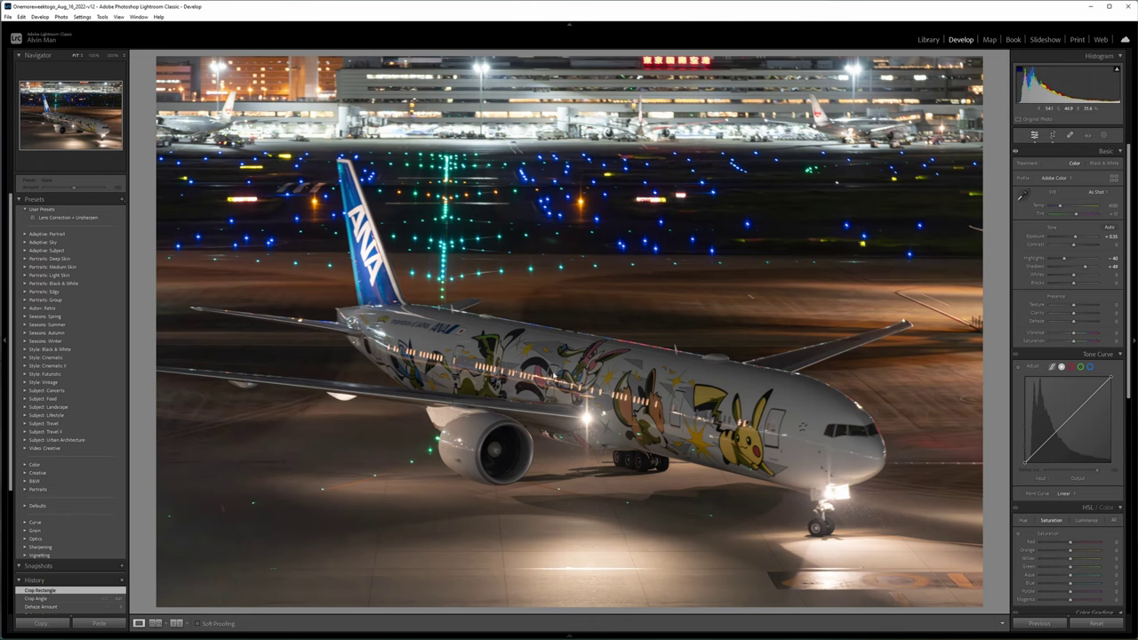
Step: Export the photo with the Export to PSD preset into the Japan & Taipei 2023 folder, opening it in Photoshop
right_click(552, 376)
mouse_move(619, 590)
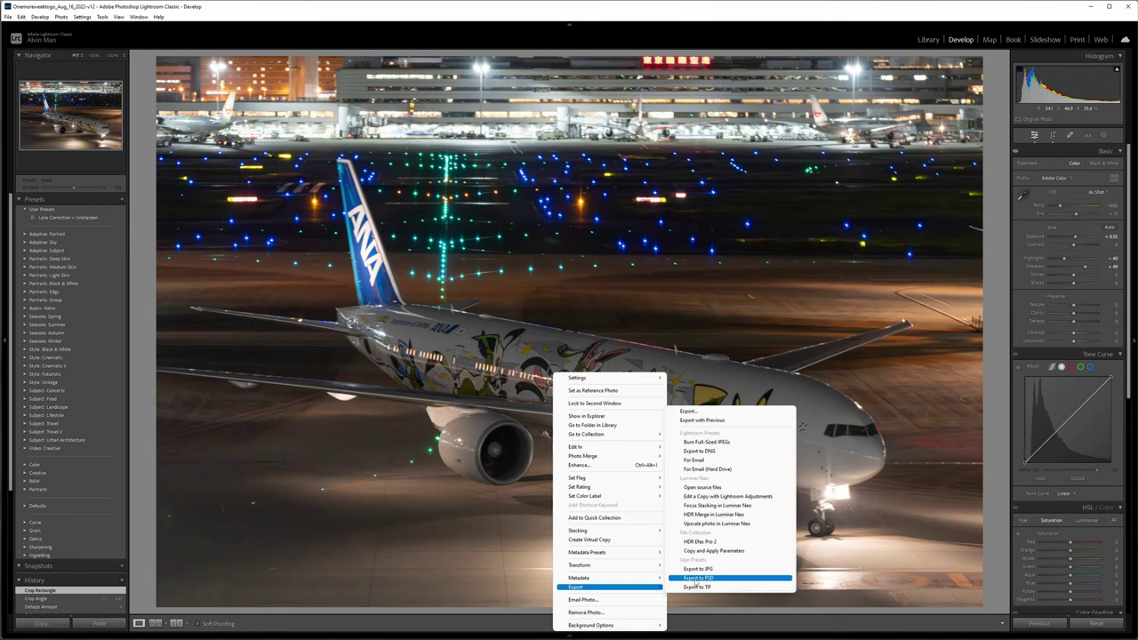
left_click(698, 578)
double_click(105, 250)
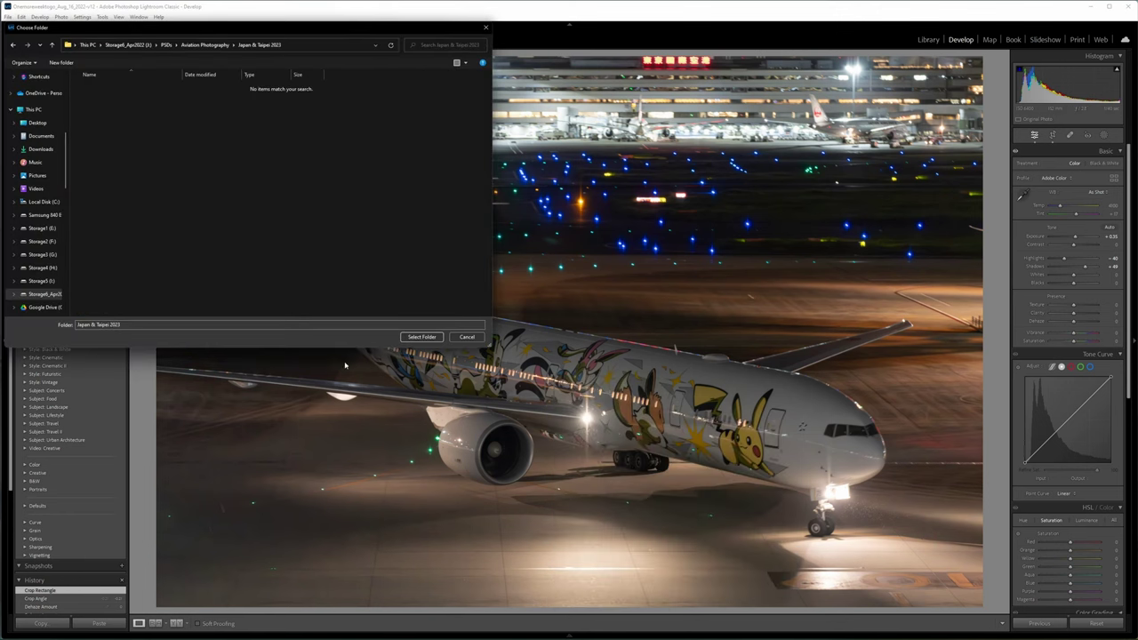
left_click(421, 336)
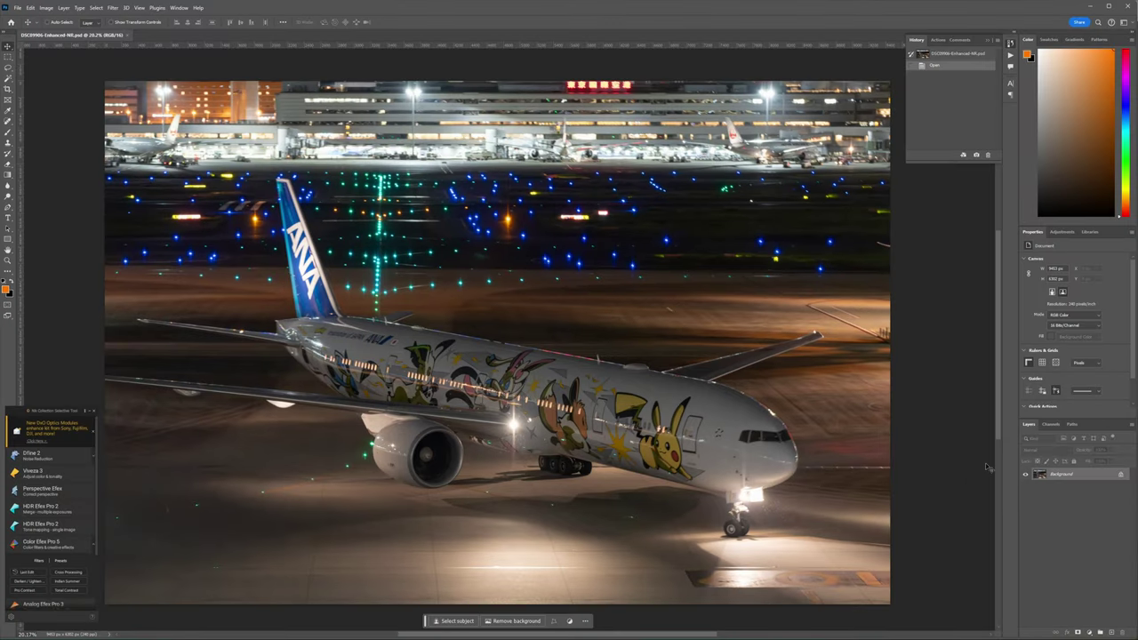
Step: Duplicate the background layer and launch the Topaz Sharpen AI filter on the copy
key("ctrl+j")
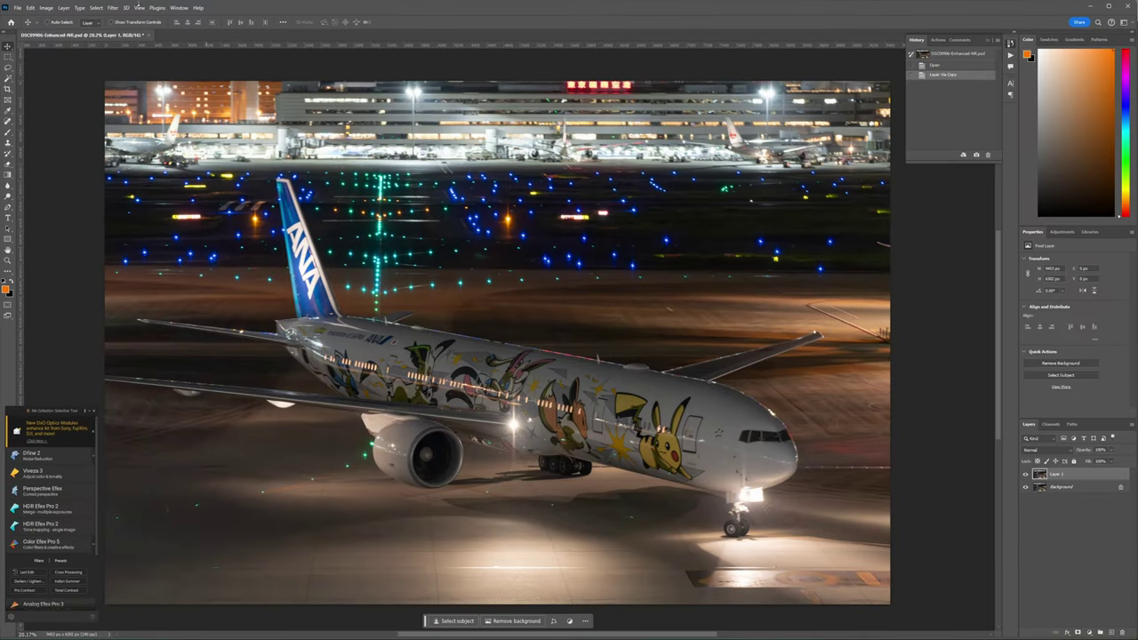
left_click(112, 8)
mouse_move(143, 213)
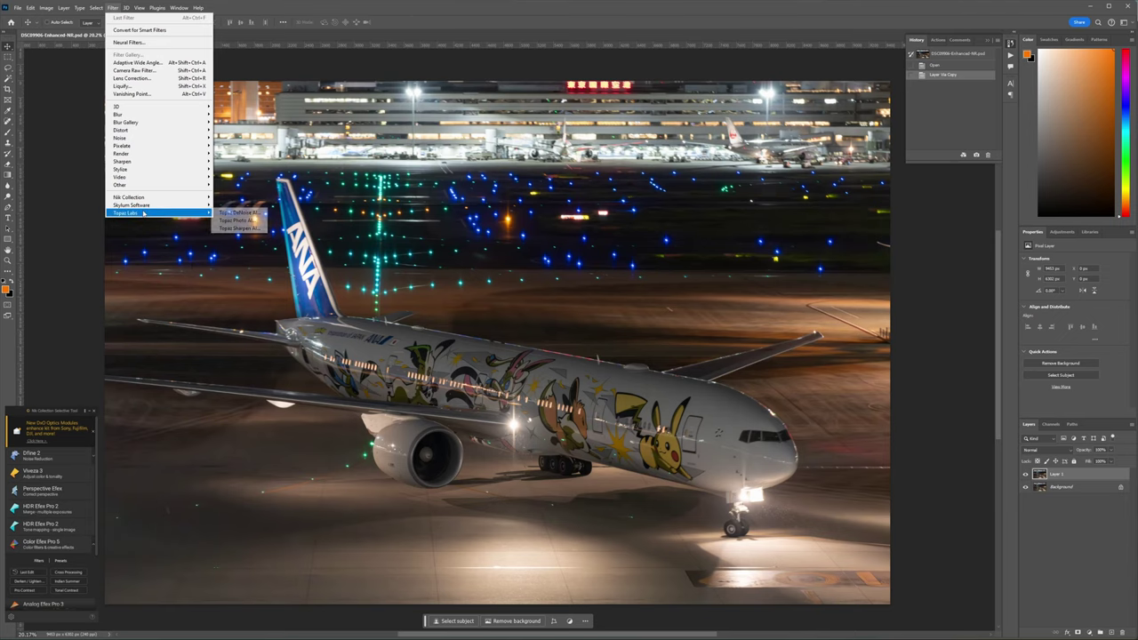
left_click(233, 228)
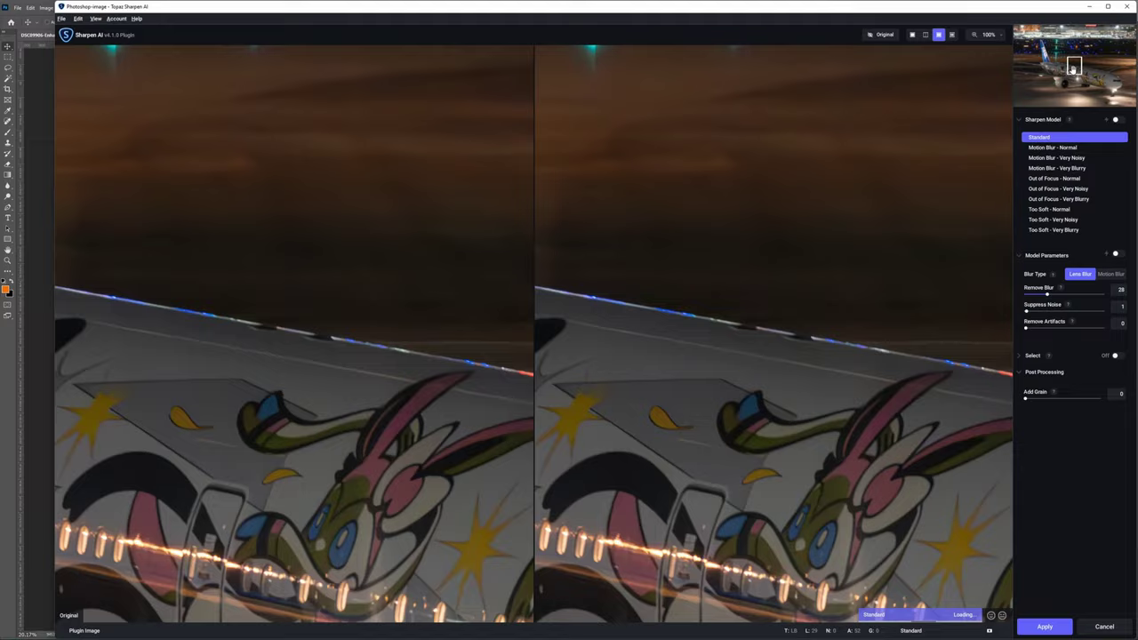
Step: Sharpen the duplicated layer in Sharpen AI with the Motion Blur - Very Blurry model, remove blur 100 and suppress noise 50
left_click_drag(1073, 67, 1074, 74)
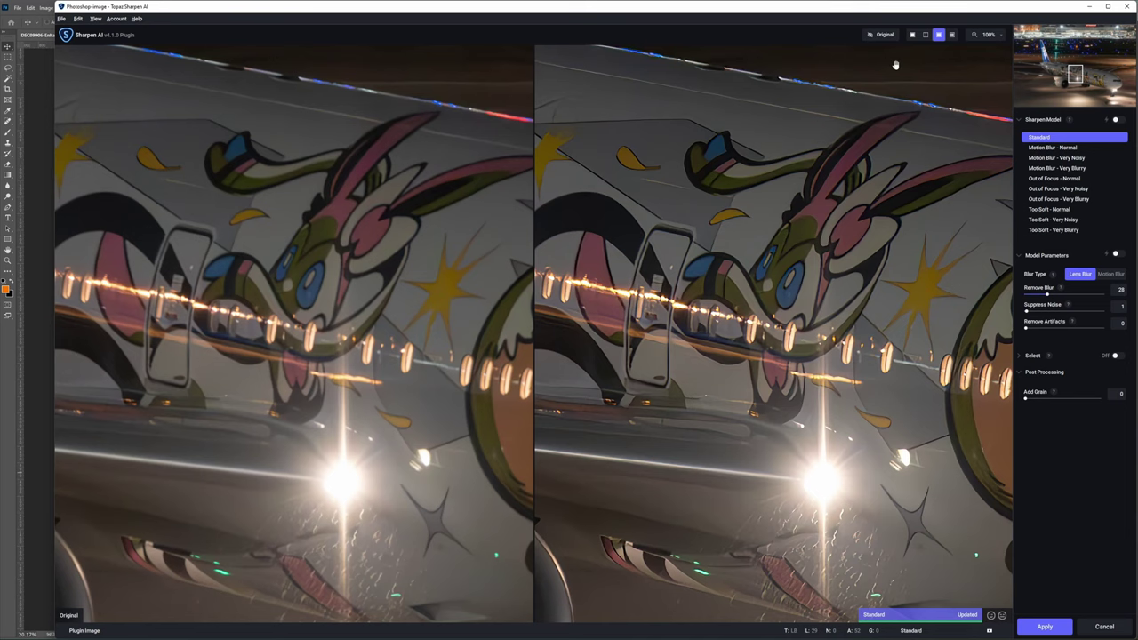
left_click(879, 35)
left_click(879, 36)
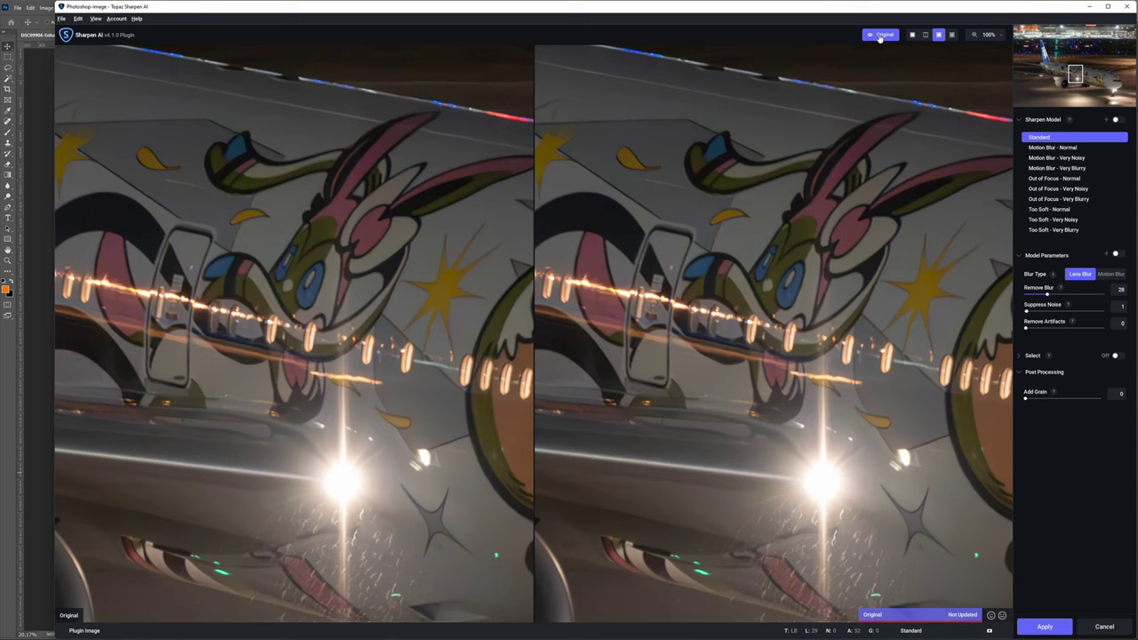
left_click(879, 36)
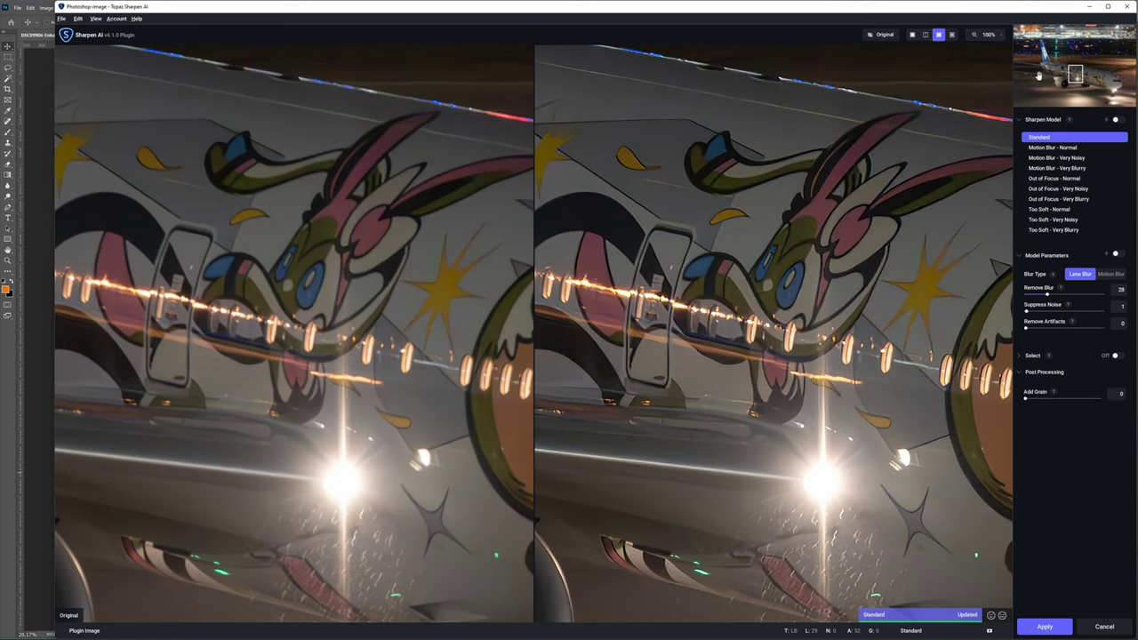
left_click_drag(1076, 76, 1097, 79)
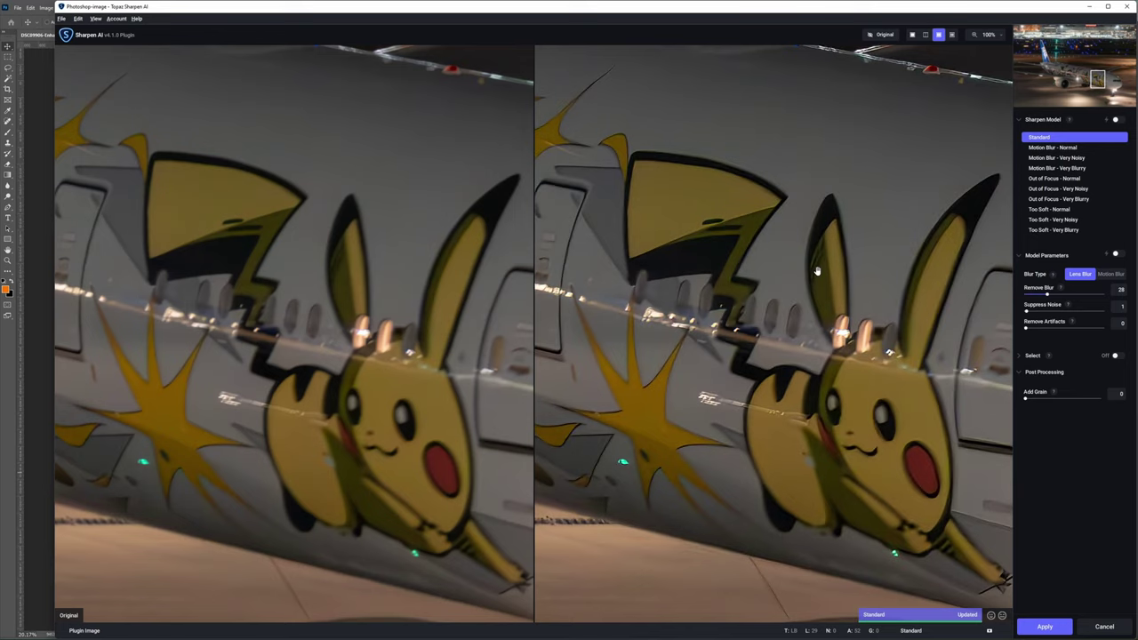
left_click(1069, 151)
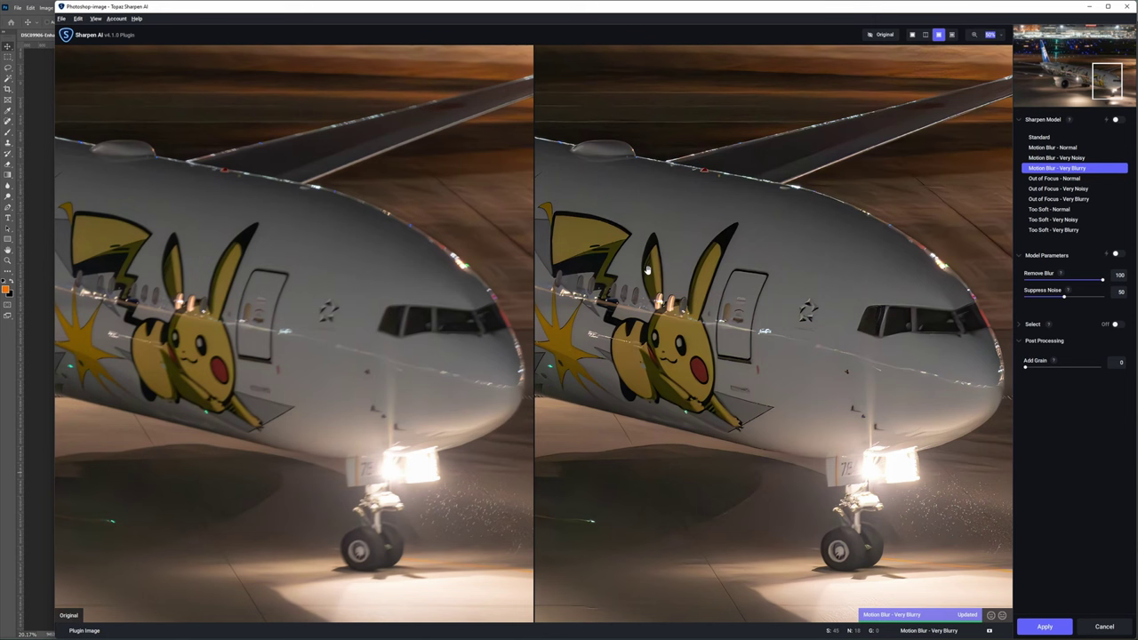
left_click_drag(609, 268, 992, 309)
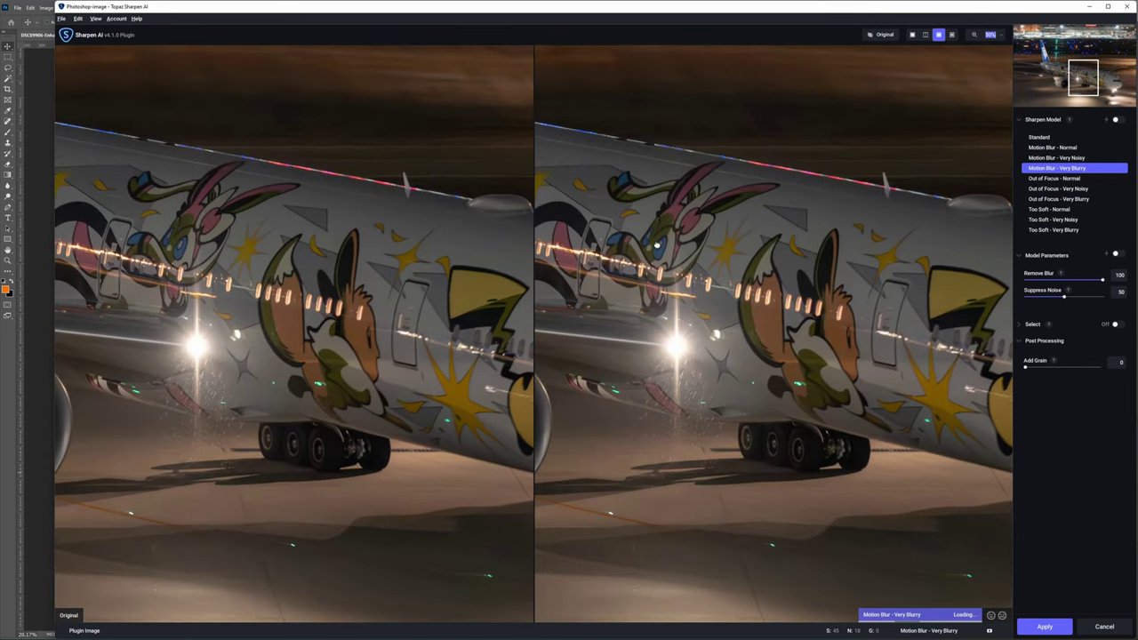
left_click_drag(600, 208, 707, 265)
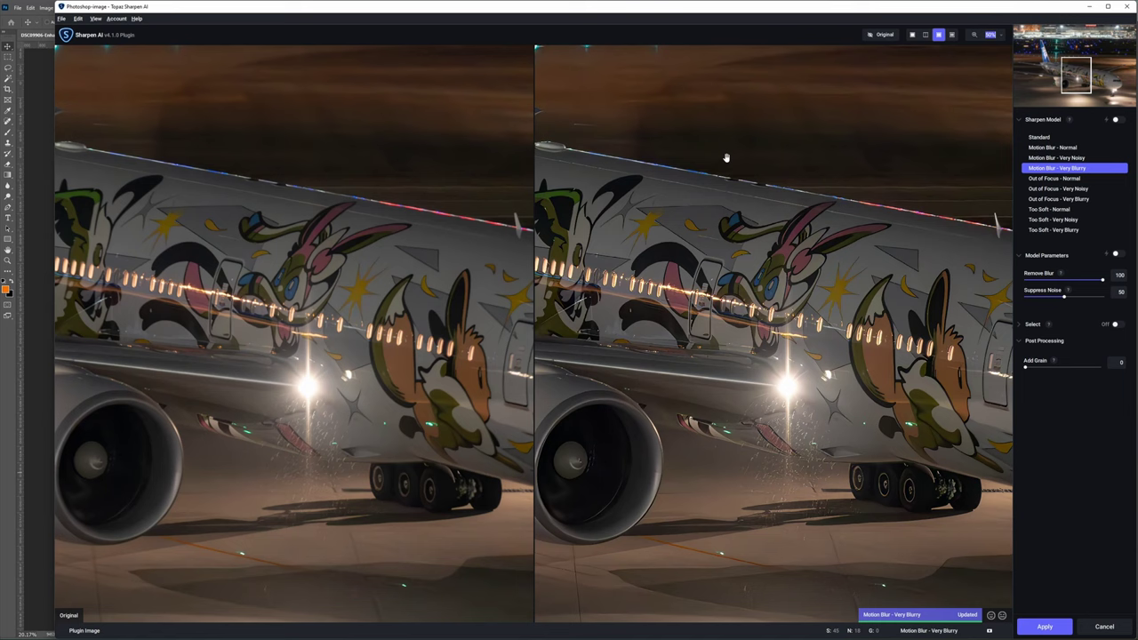
left_click(1051, 629)
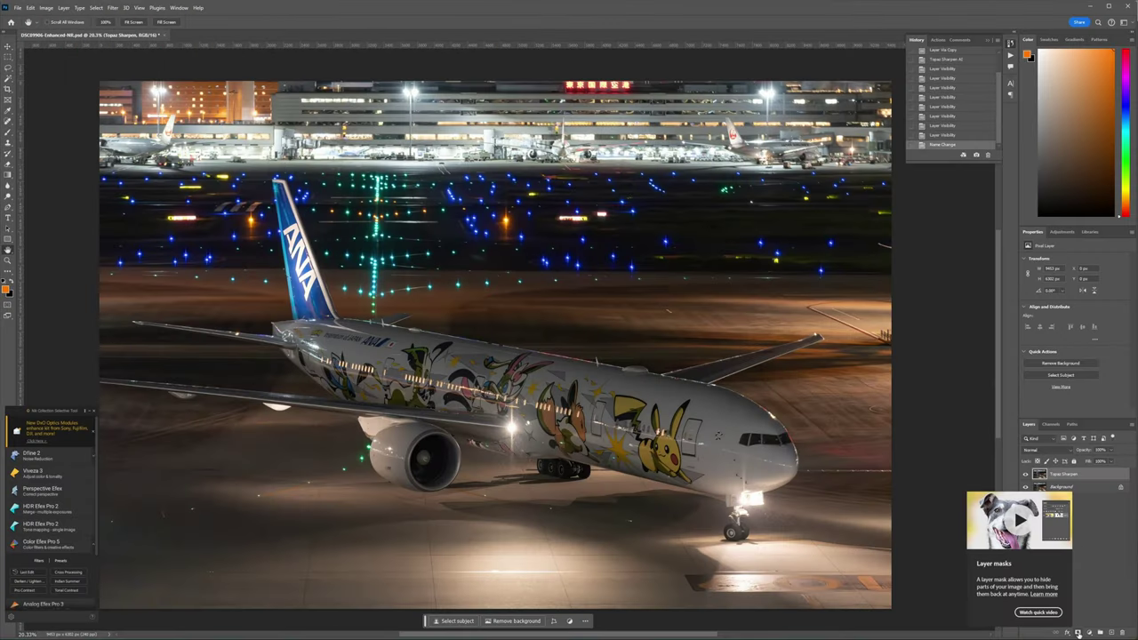
Step: Add a black mask to the Topaz Sharpen layer and ready a resized brush with white as the foreground colour
left_click(1078, 633)
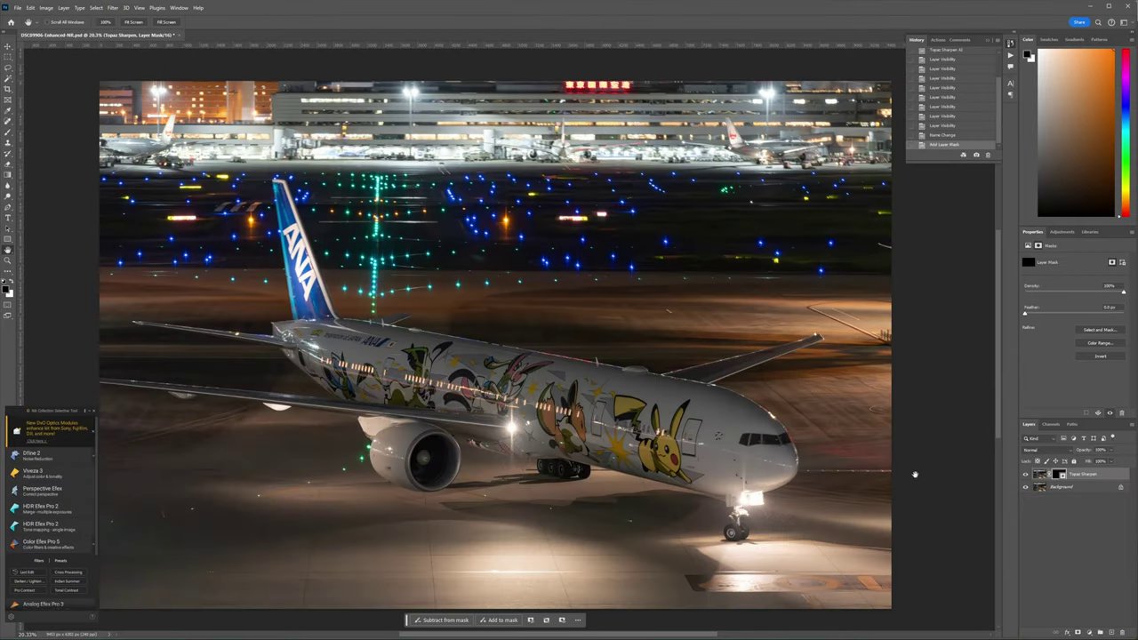
key("b")
left_click_drag(664, 397, 622, 402)
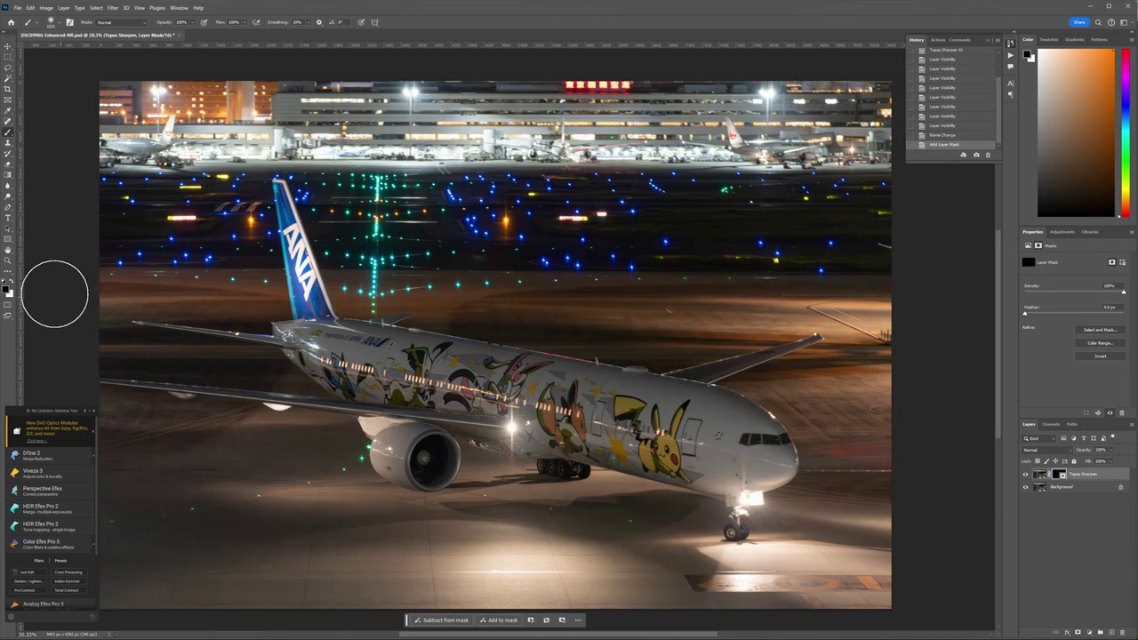
left_click(12, 282)
left_click_drag(664, 448, 655, 448)
mouse_move(739, 448)
left_mouse_down()
mouse_move(749, 438)
mouse_move(736, 443)
mouse_move(738, 431)
left_mouse_up()
scroll(736, 440, "up", 3)
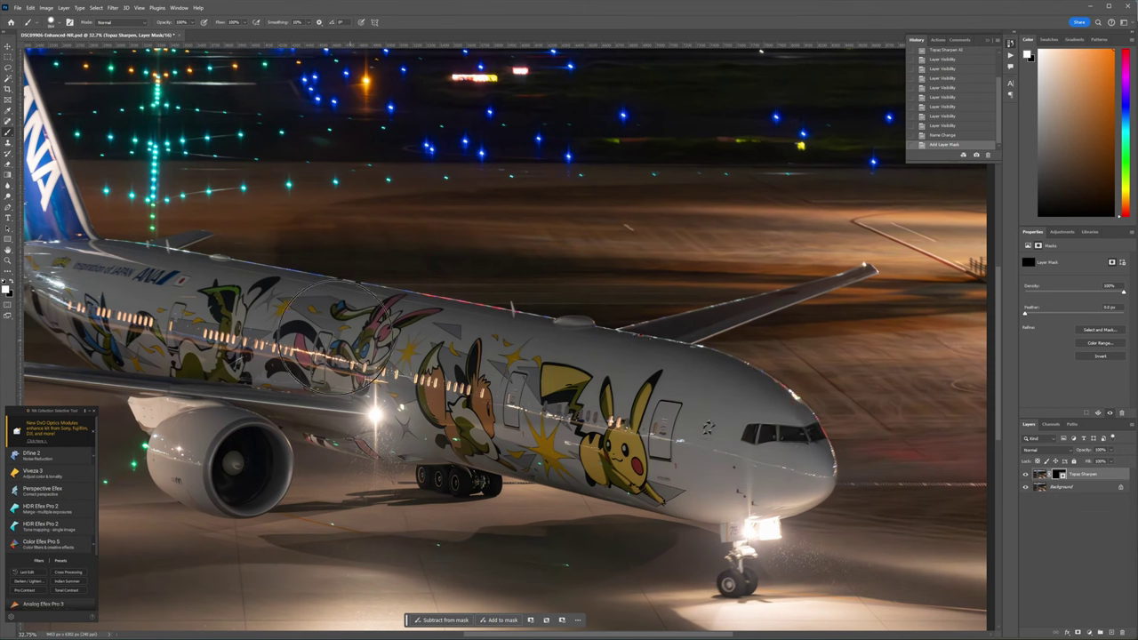
Step: Paint white on the mask over the jet's forward fuselage, nose gear and far wing to reveal the sharpening
mouse_move(336, 337)
left_mouse_down()
mouse_move(380, 403)
mouse_move(207, 449)
mouse_move(789, 423)
left_mouse_up()
mouse_move(767, 500)
left_mouse_down()
mouse_move(755, 498)
mouse_move(752, 520)
left_mouse_up()
left_click_drag(752, 520, 741, 514)
left_click_drag(739, 551, 740, 578)
mouse_move(682, 349)
left_mouse_down()
mouse_move(781, 390)
mouse_move(828, 474)
mouse_move(826, 452)
mouse_move(700, 327)
left_mouse_up()
mouse_move(782, 304)
left_mouse_down()
mouse_move(867, 272)
mouse_move(581, 322)
left_mouse_up()
Step: Paint white on the mask over the remaining fuselage, engine, near wing, tailplane and tail fin
scroll(724, 364, "left", 4)
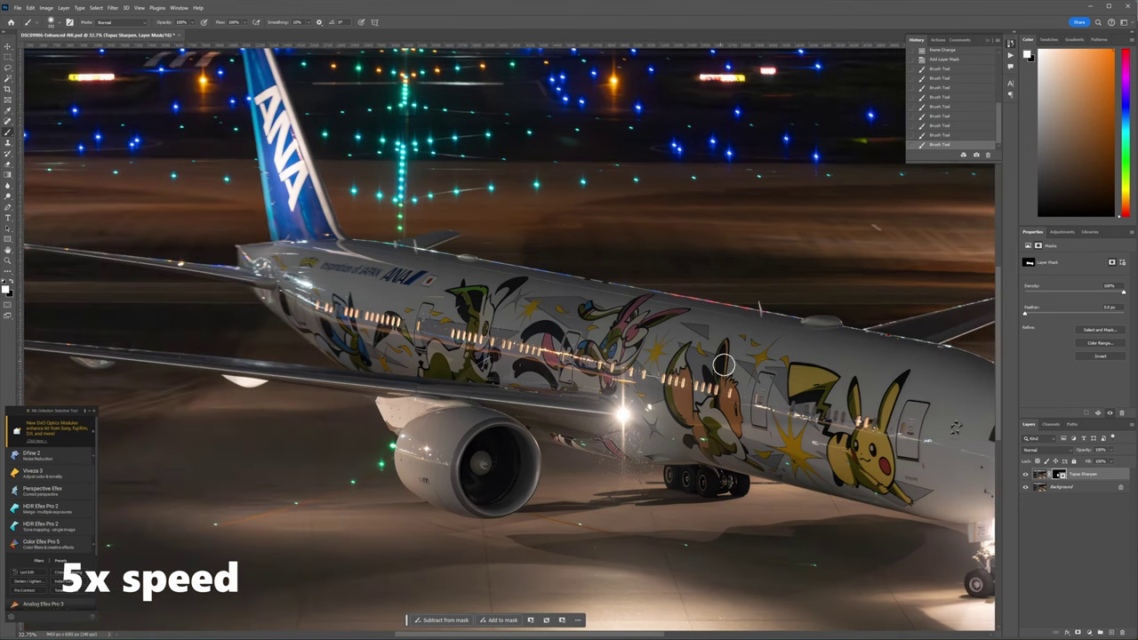
mouse_move(742, 327)
left_mouse_down()
mouse_move(436, 276)
mouse_move(248, 264)
mouse_move(606, 402)
mouse_move(658, 360)
left_mouse_up()
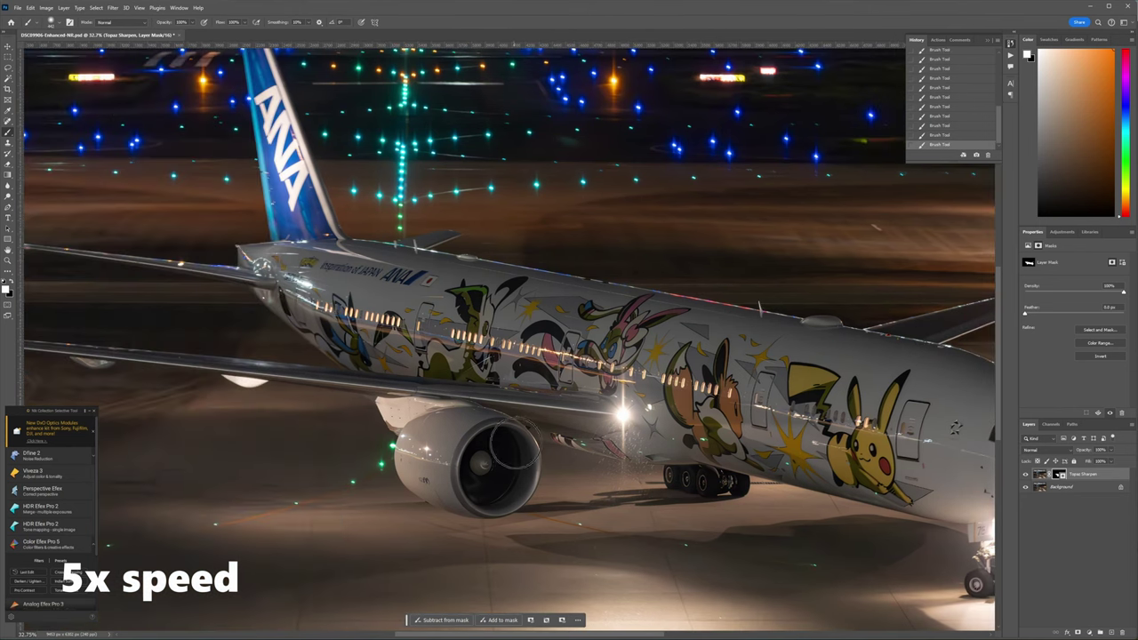
left_click_drag(407, 400, 550, 392)
left_click(234, 347)
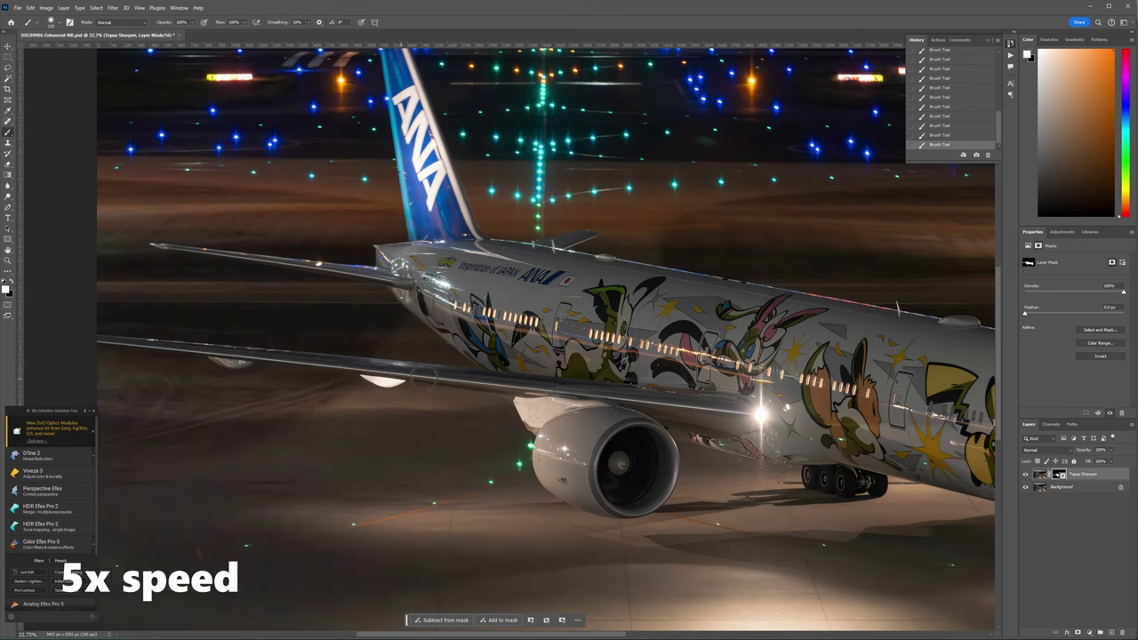
scroll(424, 377, "up", 3)
left_click_drag(446, 327, 365, 330)
right_click(212, 316, "alt")
left_click_drag(156, 305, 354, 335)
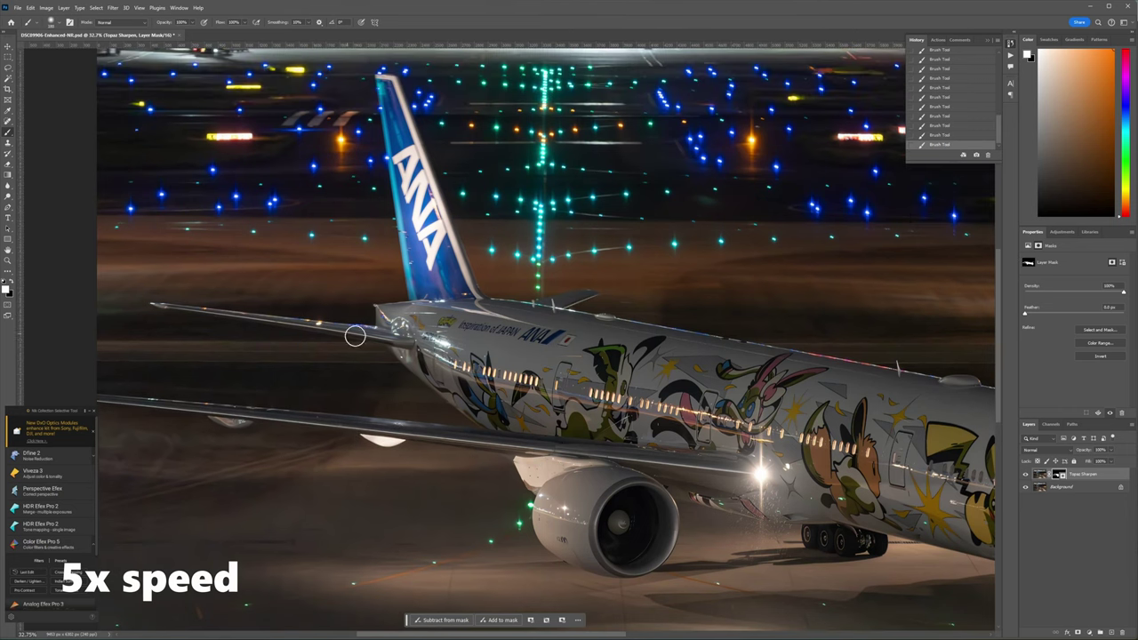
scroll(354, 336, "up", 2)
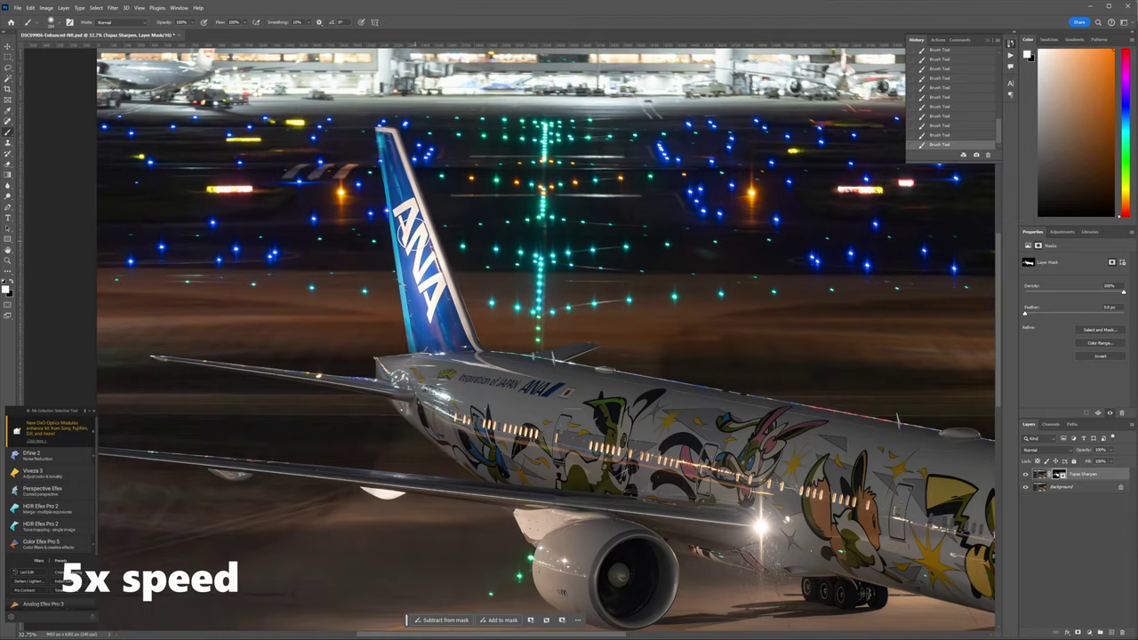
scroll(442, 304, "down", 5)
left_click_drag(615, 453, 515, 419)
Step: Check the mask's coverage, paint white over the main landing gear and, with a larger brush, the tarmac below the jet, and compare before and after
left_click(1058, 474, "ctrl")
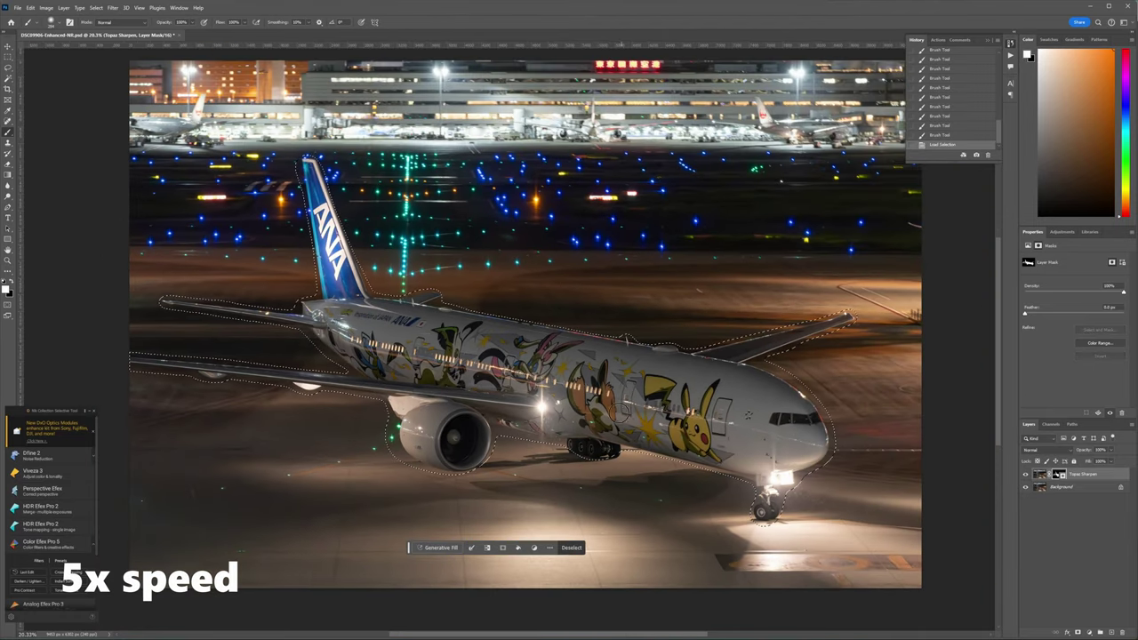
key("ctrl+d")
left_click(590, 437)
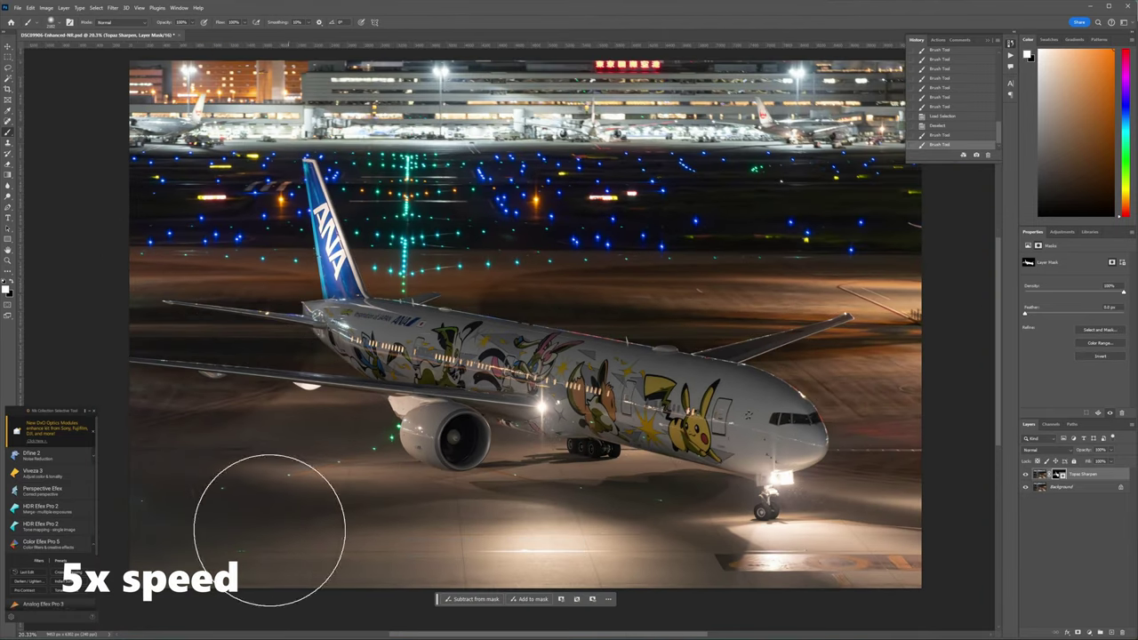
left_click_drag(269, 531, 621, 521)
key("bracketright")
key("bracketright")
key("bracketright")
key("bracketright")
key("bracketright")
left_click_drag(673, 495, 78, 484)
left_click(1057, 474, "ctrl")
key("ctrl+d")
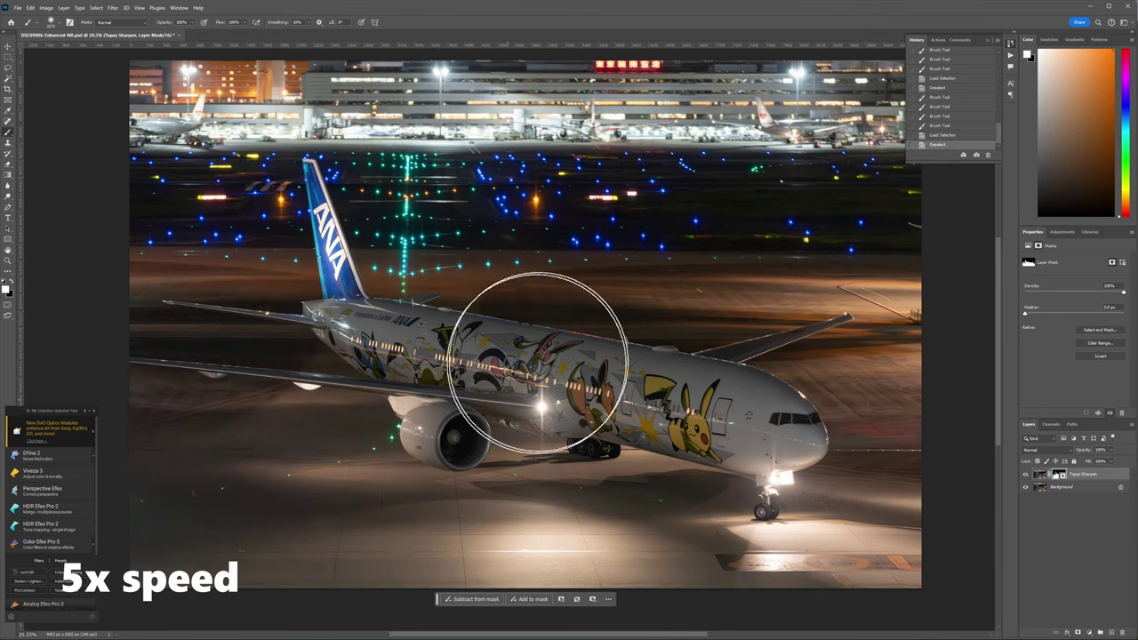
left_click(1025, 475)
left_click(1025, 475)
left_click(1025, 474)
left_click(1025, 475)
Step: Stamp the visible layers into a new layer, set its blend mode to Screen and name it Plane Brightness
scroll(729, 415, "up", 2)
right_click(1082, 475)
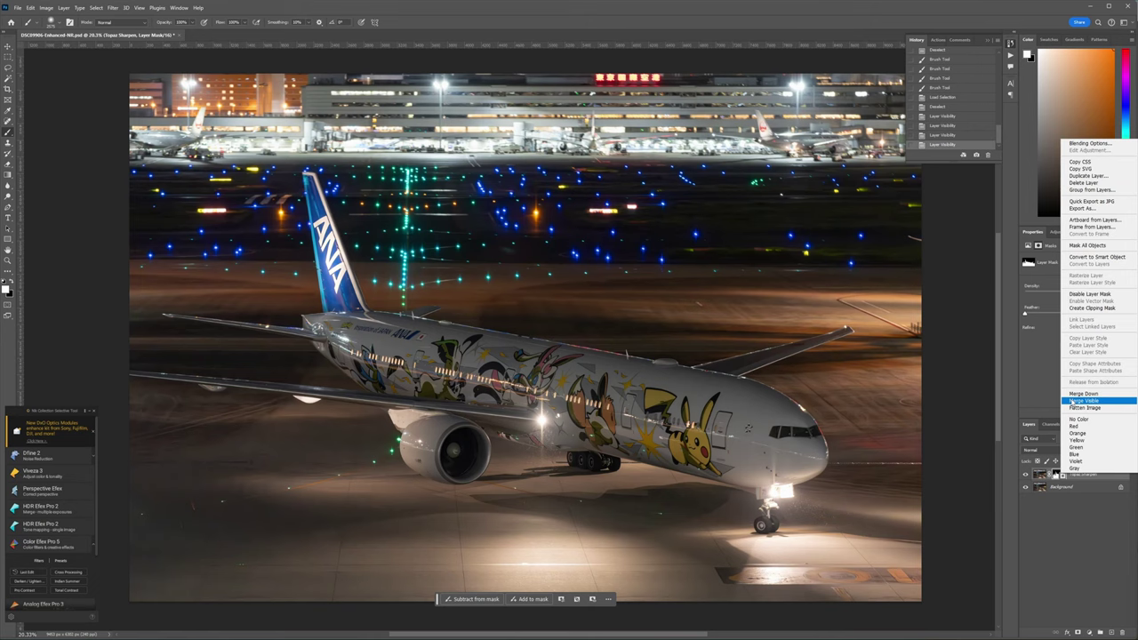
left_click(1072, 400, "alt")
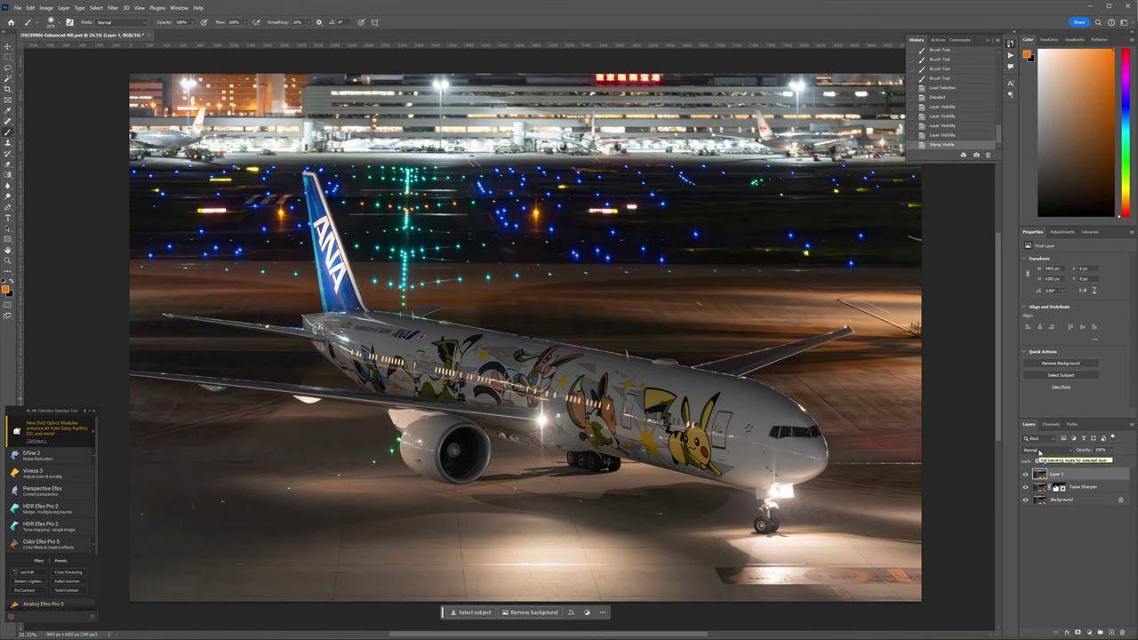
left_click(1039, 452)
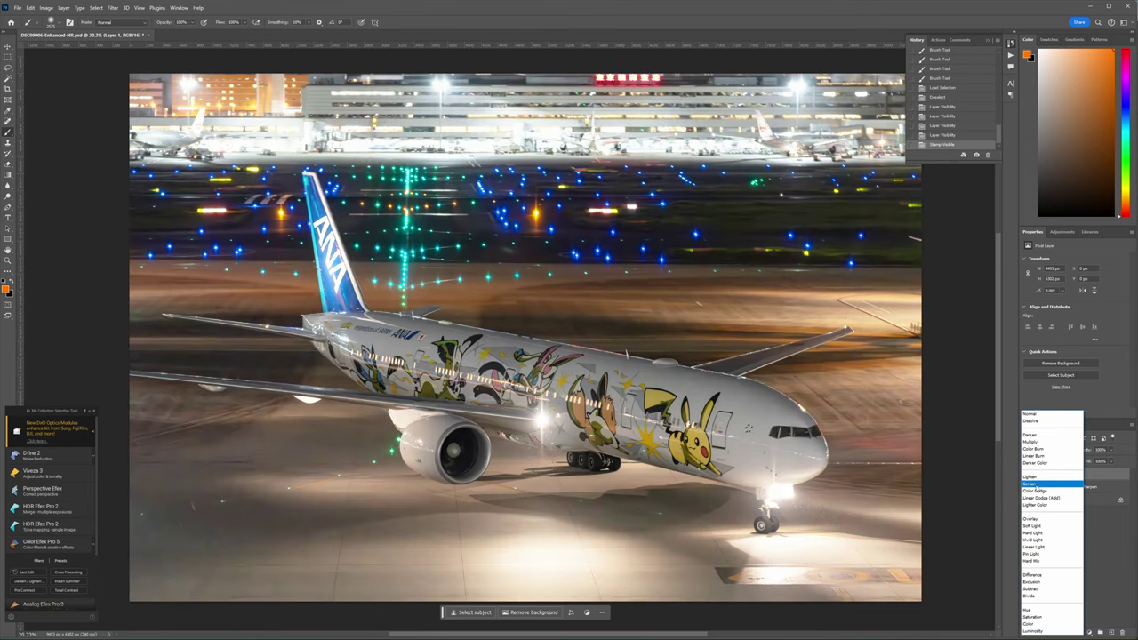
left_click(1035, 485)
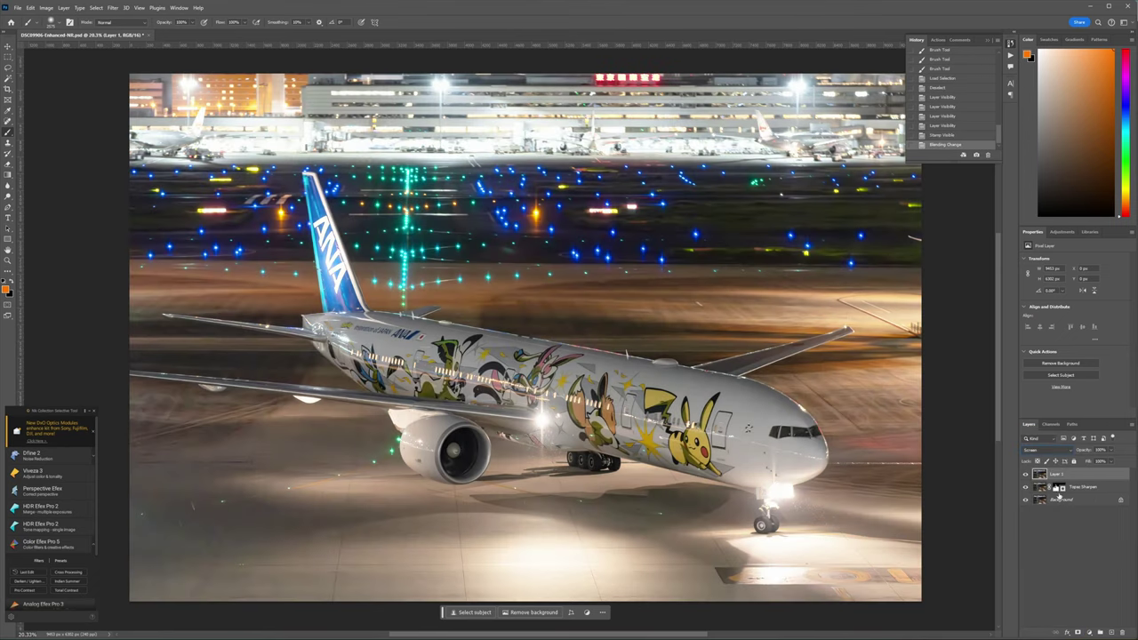
double_click(1056, 476)
type("K")
key("Return")
double_click(1038, 476)
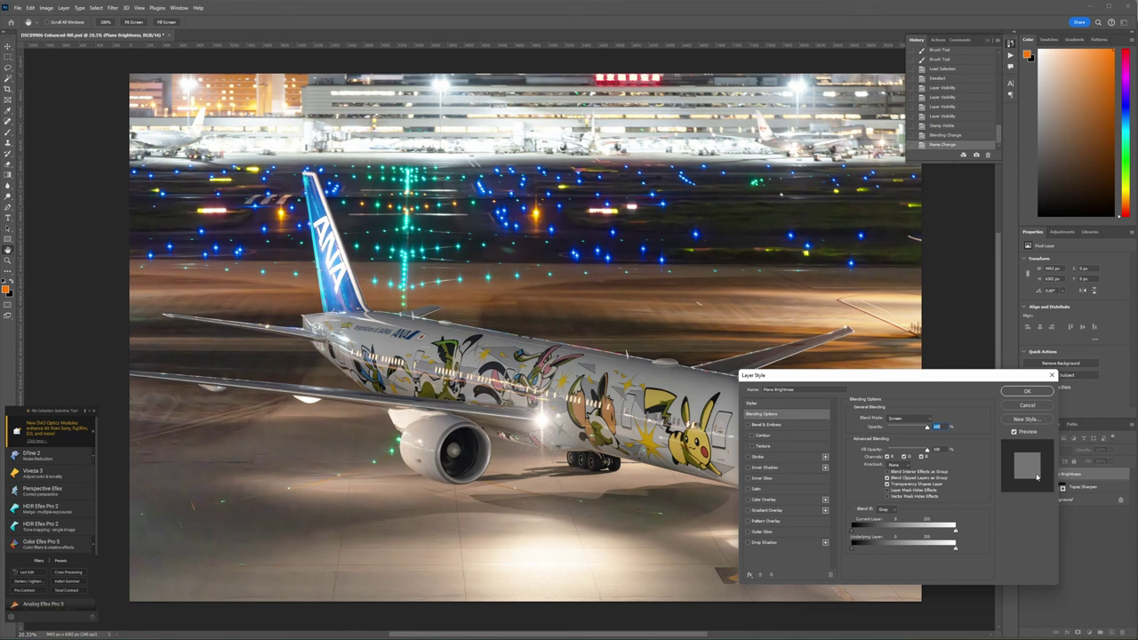
left_click(1027, 391)
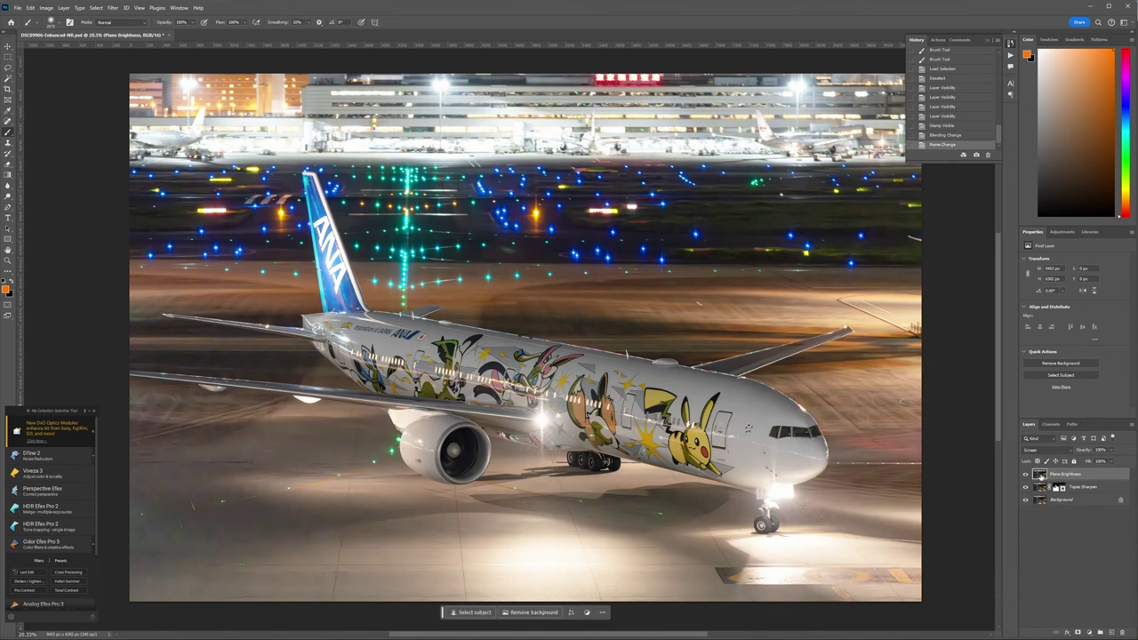
right_click(1041, 478)
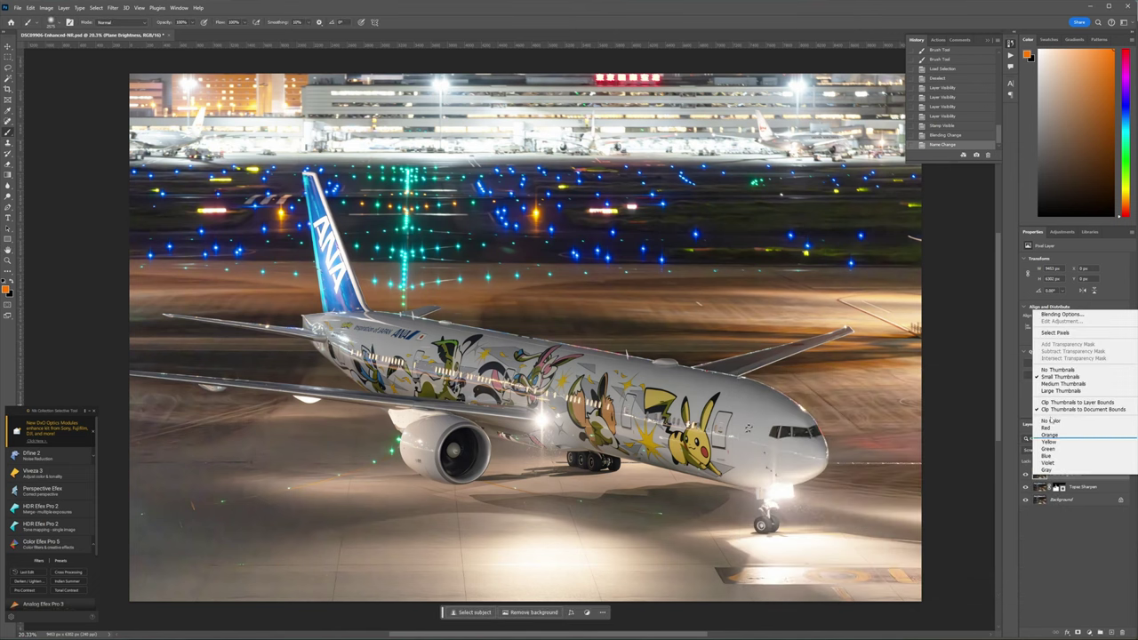
left_click(1050, 315)
Step: Restrict the Plane Brightness layer with Blend If on the underlying layer, splitting the dark slider to about 81 and pulling half the bright slider inward
double_click(1107, 473)
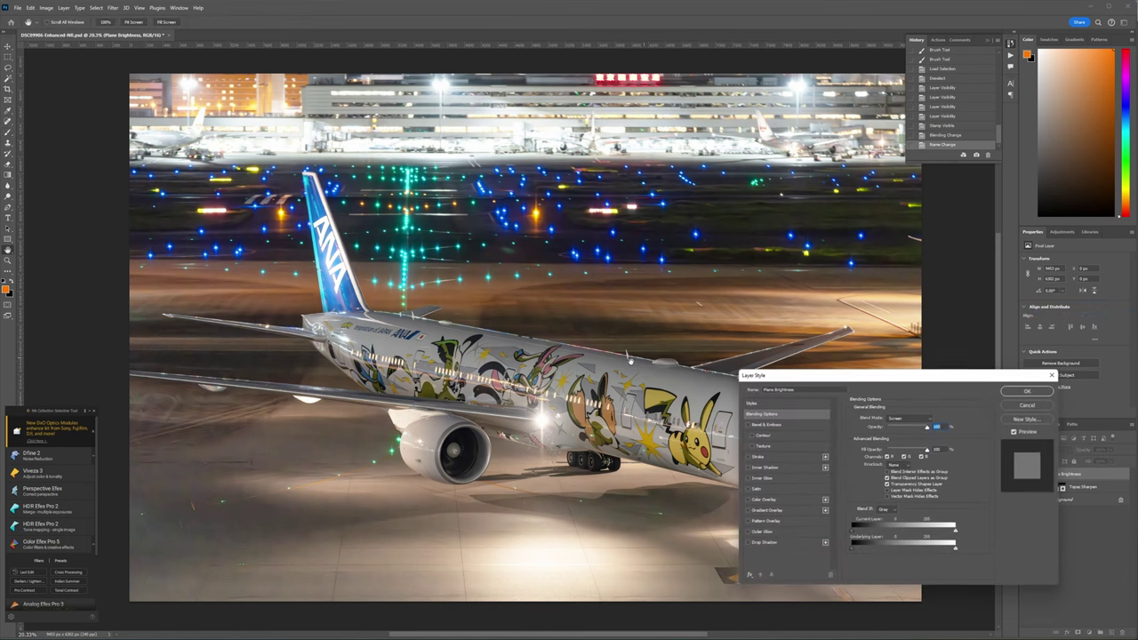
left_click_drag(806, 376, 482, 94)
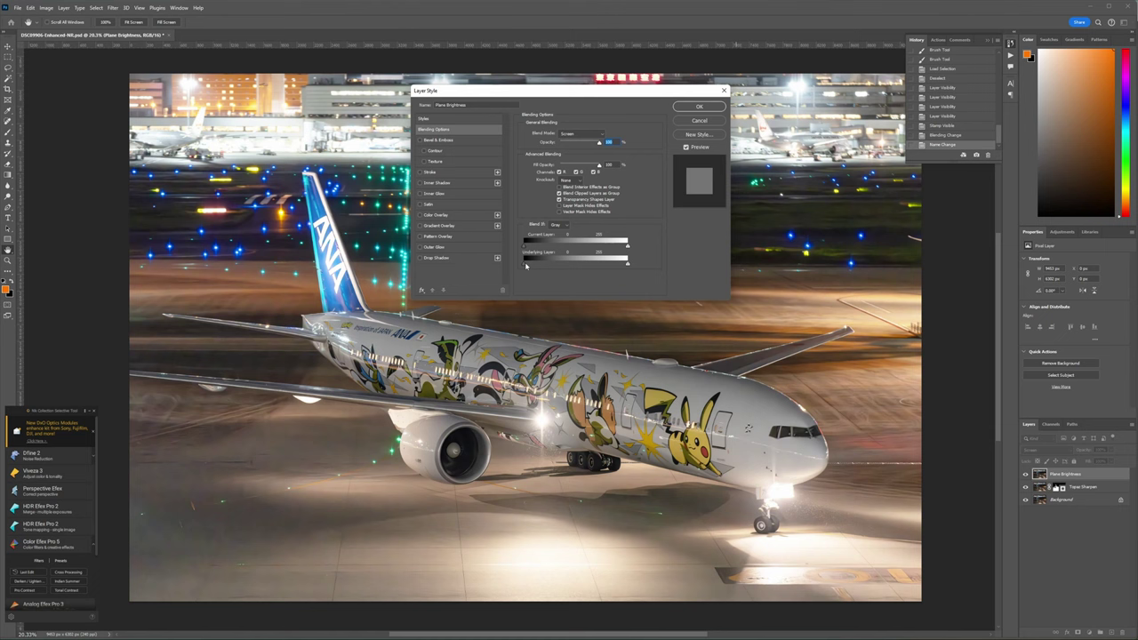
left_click_drag(526, 265, 558, 265)
left_click_drag(629, 265, 585, 265)
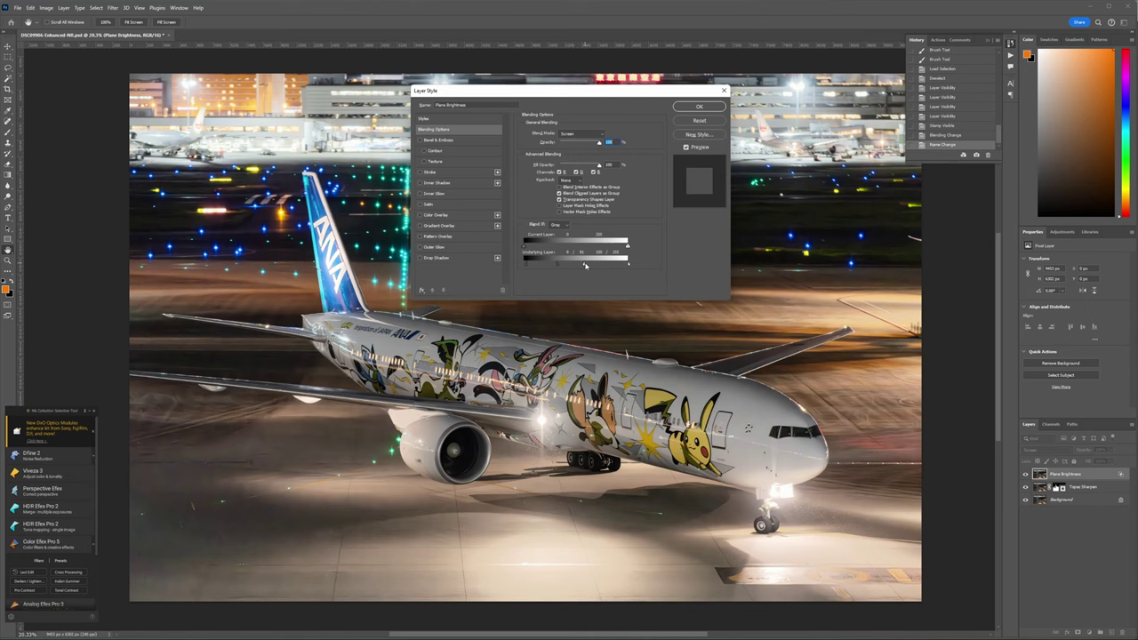
left_click_drag(585, 265, 579, 268)
left_click(699, 106)
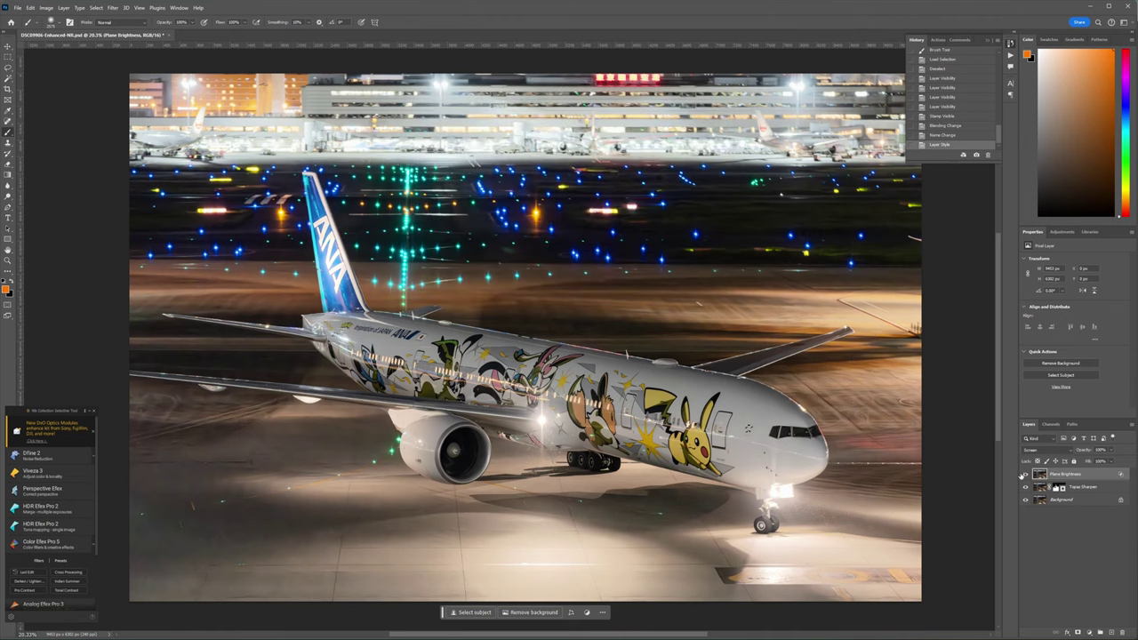
Step: Add a white mask to the Plane Brightness layer and paint black over the airport terminal to remove the brightening there
left_click(1078, 632)
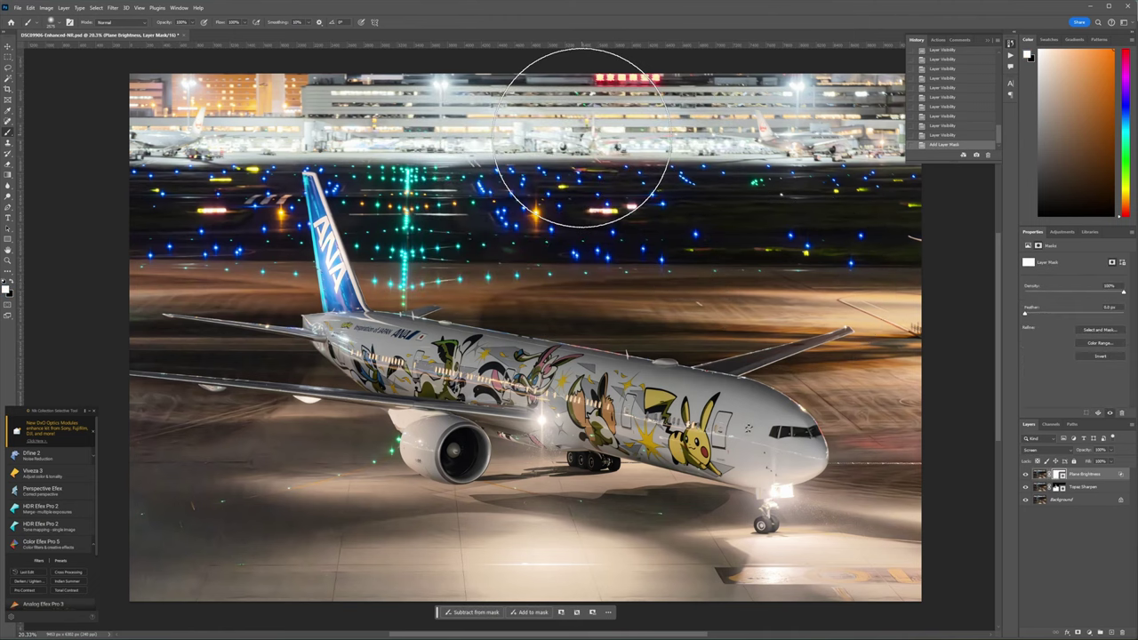
key("x")
left_click_drag(588, 108, 563, 107)
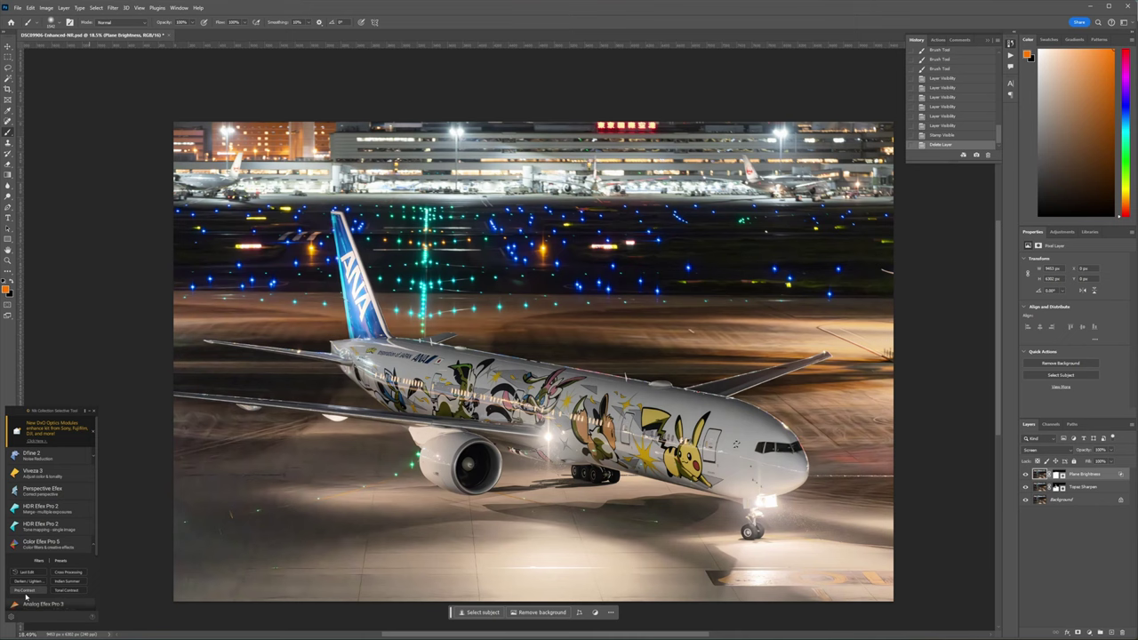
Step: Launch the Pro Contrast filter of Color Efex Pro 5 from the Nik Collection
left_click_drag(35, 415, 61, 410)
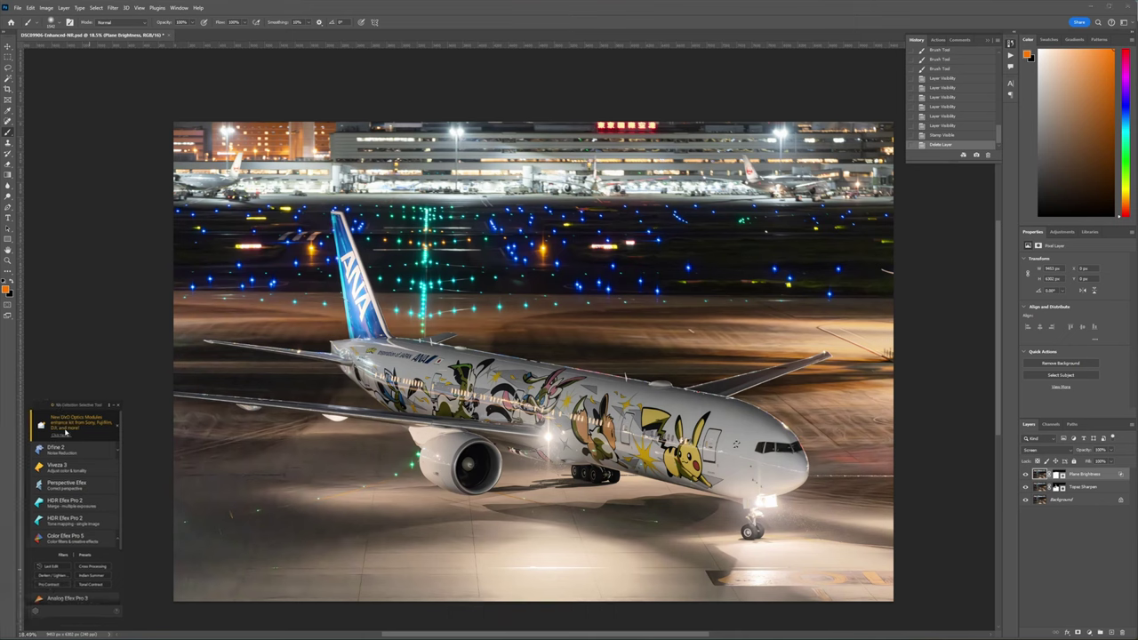
scroll(53, 498, "down", 3)
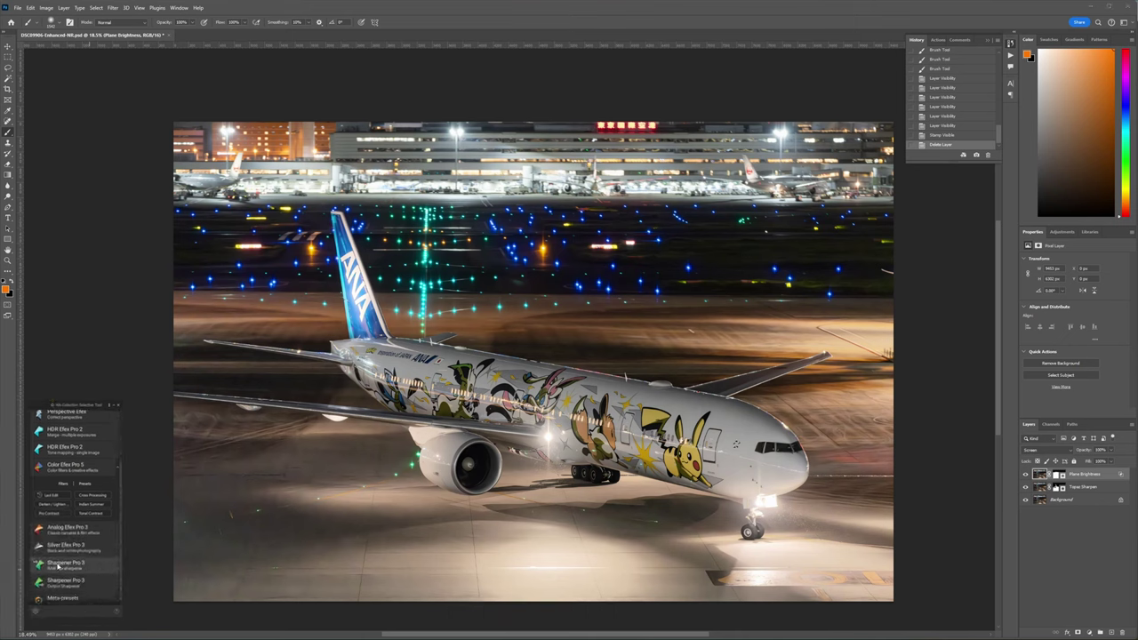
left_click(46, 510)
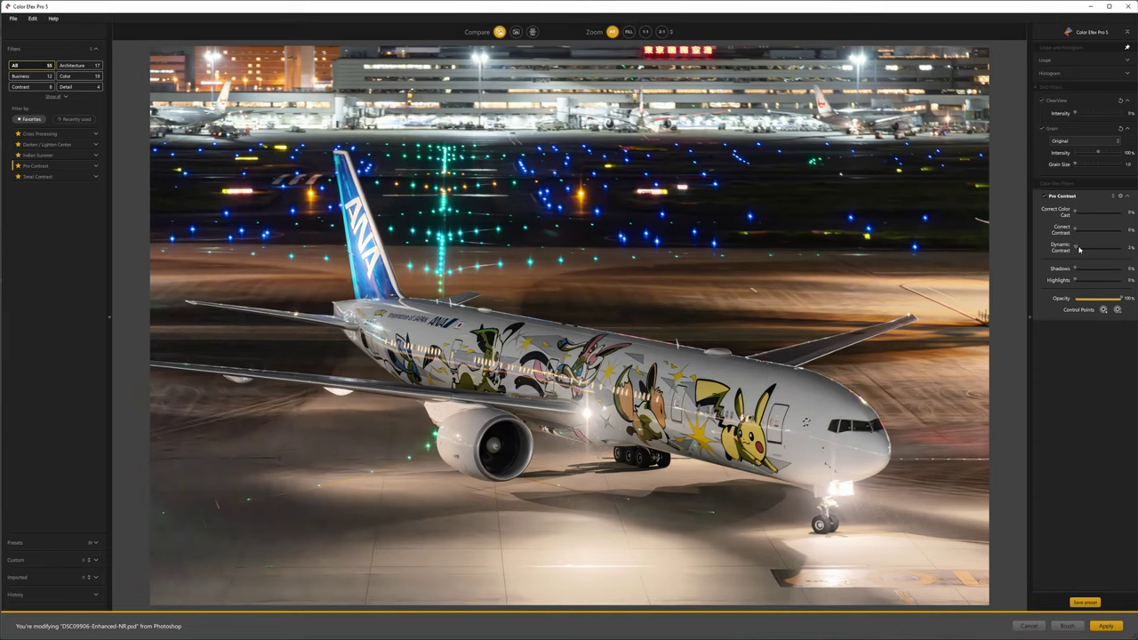
Step: Apply Pro Contrast with Dynamic Contrast just below its maximum and hide the resulting layer behind a black mask
left_click_drag(1077, 248, 1122, 248)
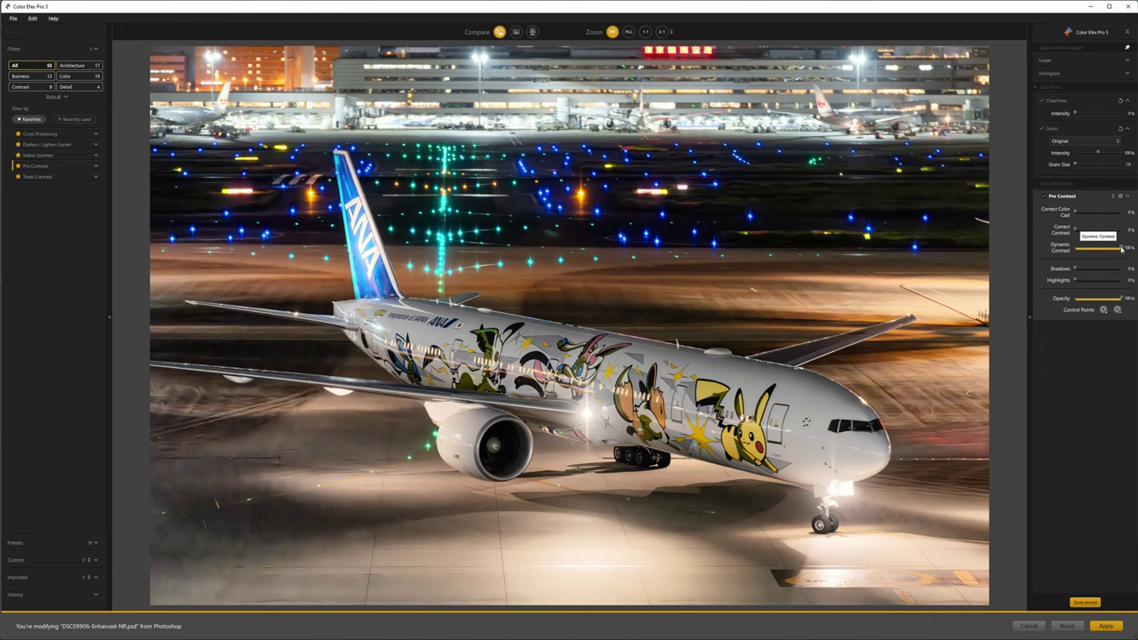
left_click_drag(1121, 250, 1115, 250)
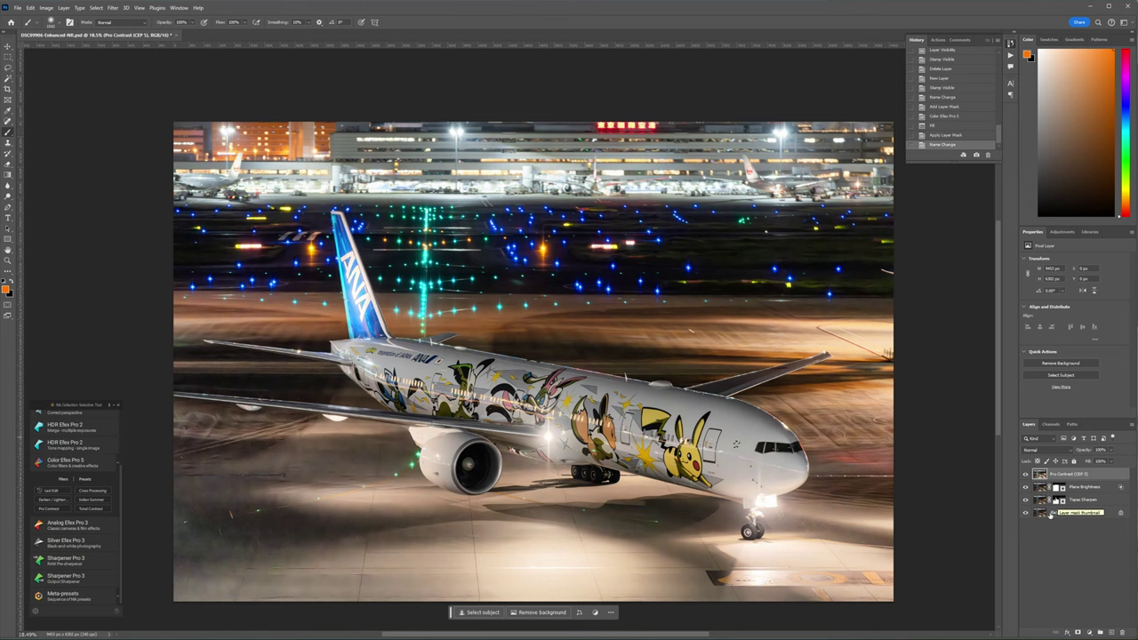
left_click(1078, 632, "alt")
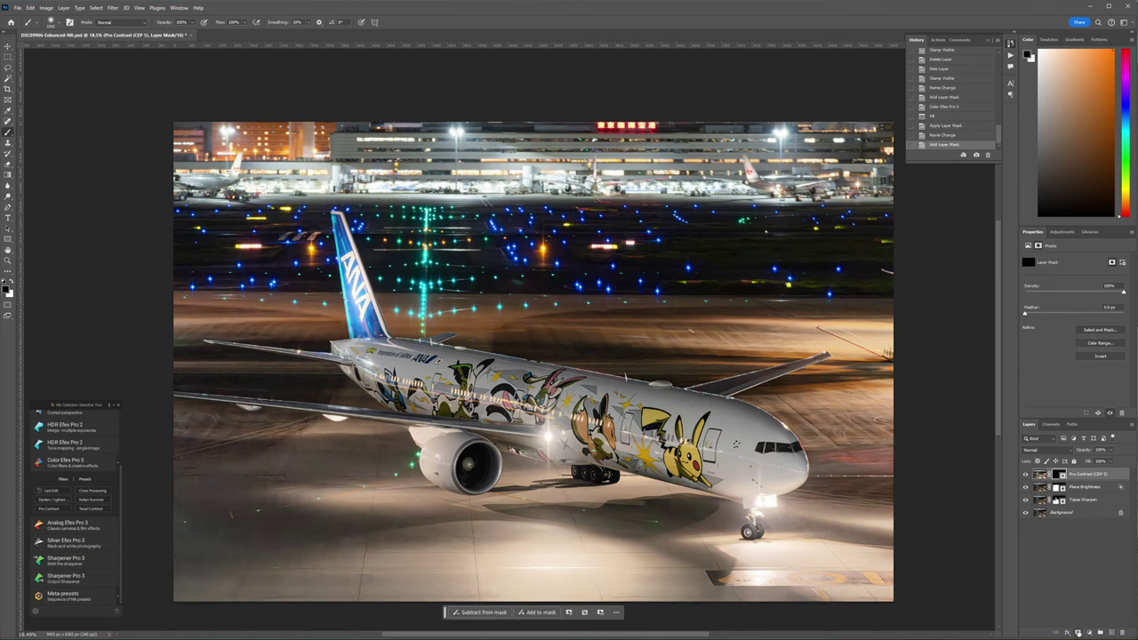
Step: Paint white in the Pro Contrast layer mask over the jet's nose, fuselage, engine and landing gear to reveal the contrast there
key("x")
mouse_move(779, 468)
left_mouse_down()
mouse_move(477, 415)
mouse_move(373, 361)
mouse_move(779, 462)
left_mouse_up()
mouse_move(773, 452)
left_mouse_down()
mouse_move(718, 424)
mouse_move(427, 378)
left_mouse_up()
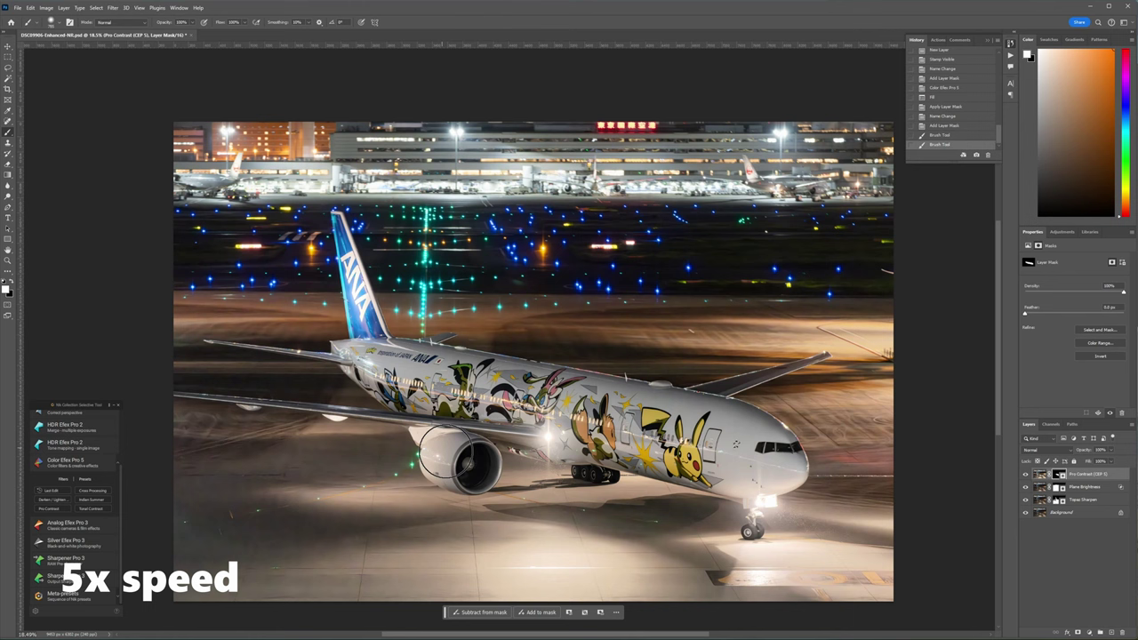
left_click_drag(447, 452, 434, 433)
key("bracketleft")
key("bracketleft")
left_click_drag(583, 468, 605, 464)
left_click_drag(754, 478, 753, 498)
left_click_drag(753, 505, 757, 520)
mouse_move(773, 483)
left_mouse_down()
mouse_move(774, 438)
mouse_move(581, 386)
mouse_move(345, 354)
mouse_move(484, 427)
left_mouse_up()
Step: Refine the Pro Contrast mask with a smaller white brush along the rear fuselage and up the blue tail fin
scroll(345, 353, "up", 10)
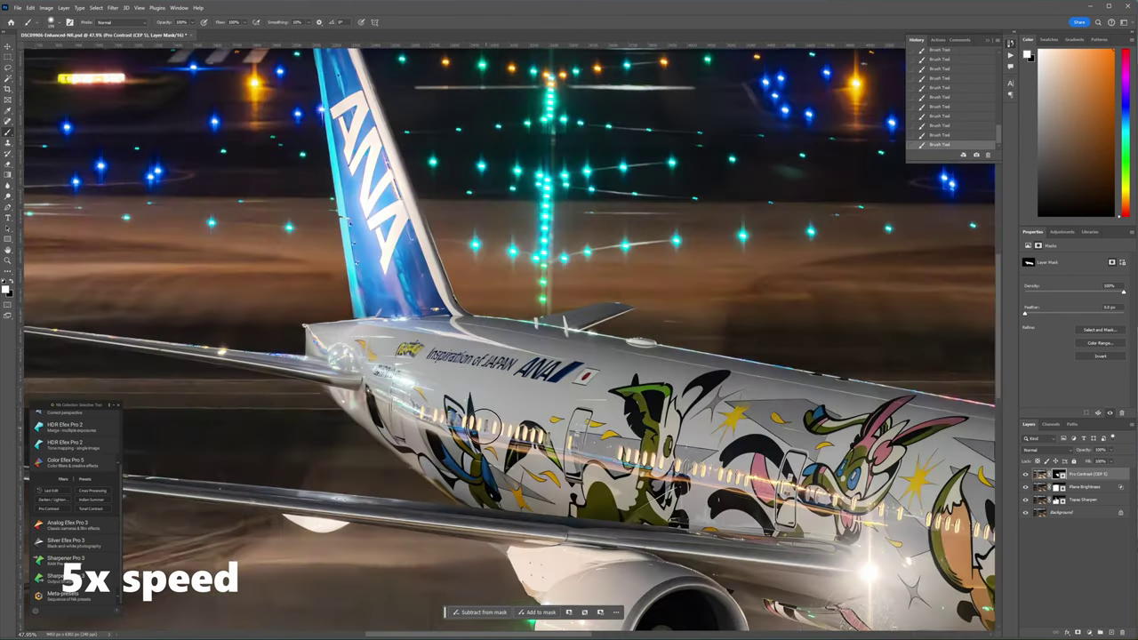
scroll(702, 425, "down", 7)
right_click(531, 477, "alt")
left_click_drag(599, 483, 300, 452)
scroll(553, 330, "up", 10)
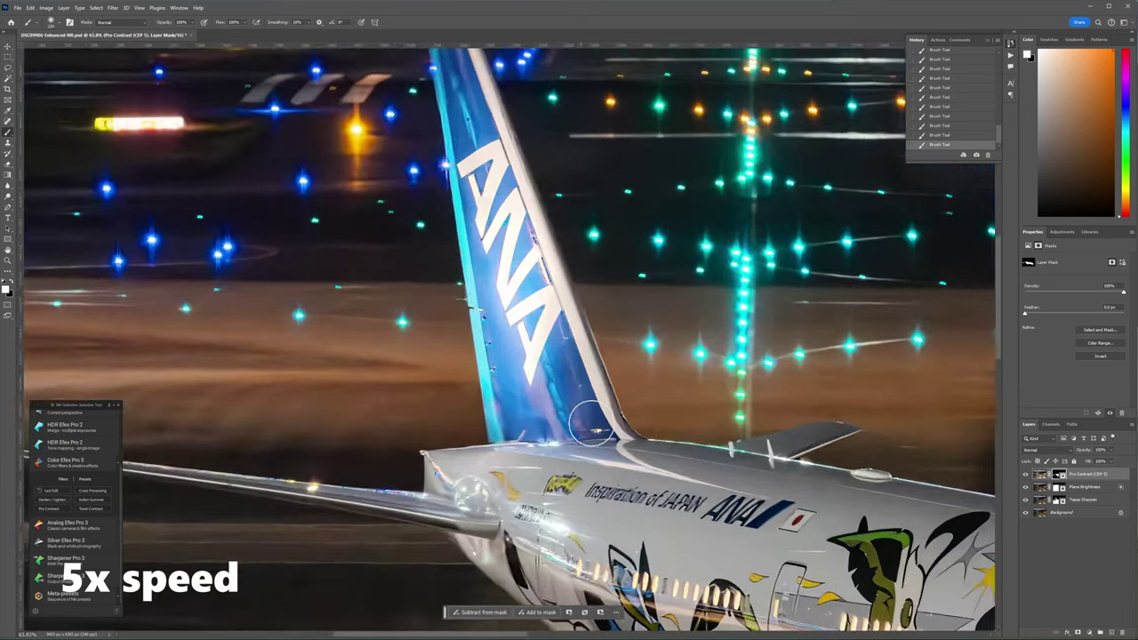
scroll(592, 425, "down", 2)
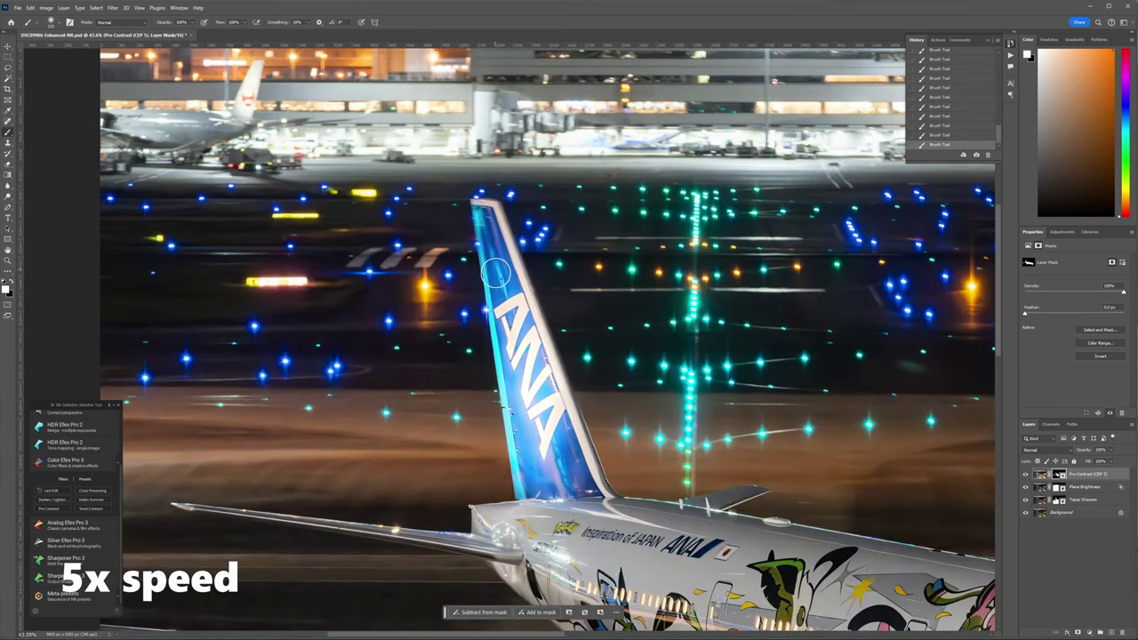
scroll(495, 271, "down", 1)
scroll(983, 614, "down", 3)
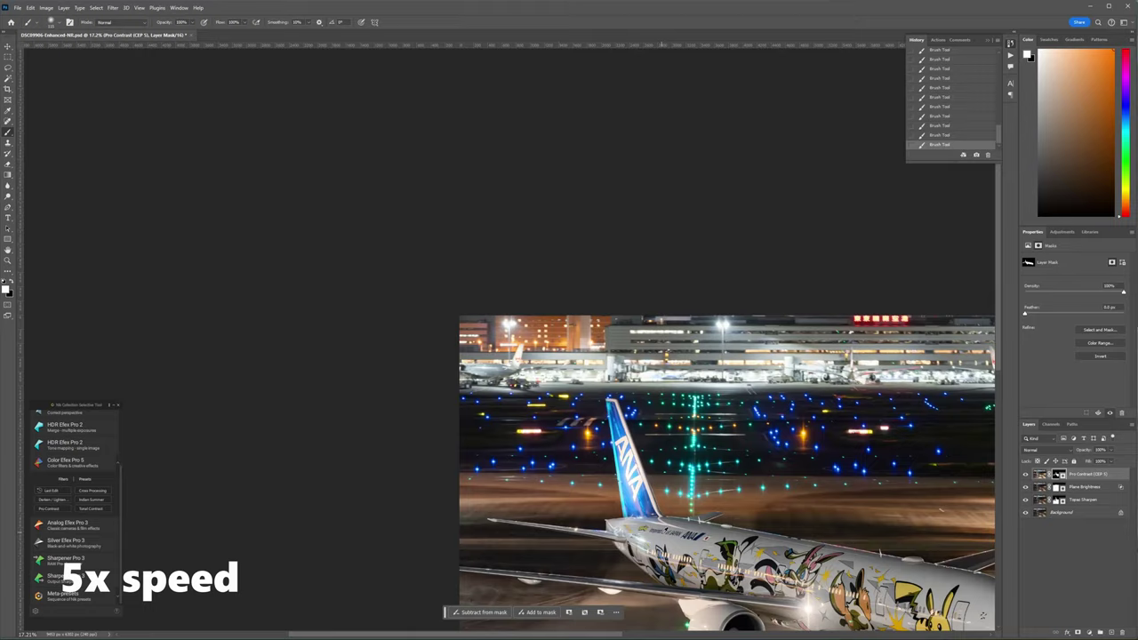
left_click_drag(661, 531, 428, 364)
scroll(662, 457, "down", 1)
scroll(663, 459, "up", 3)
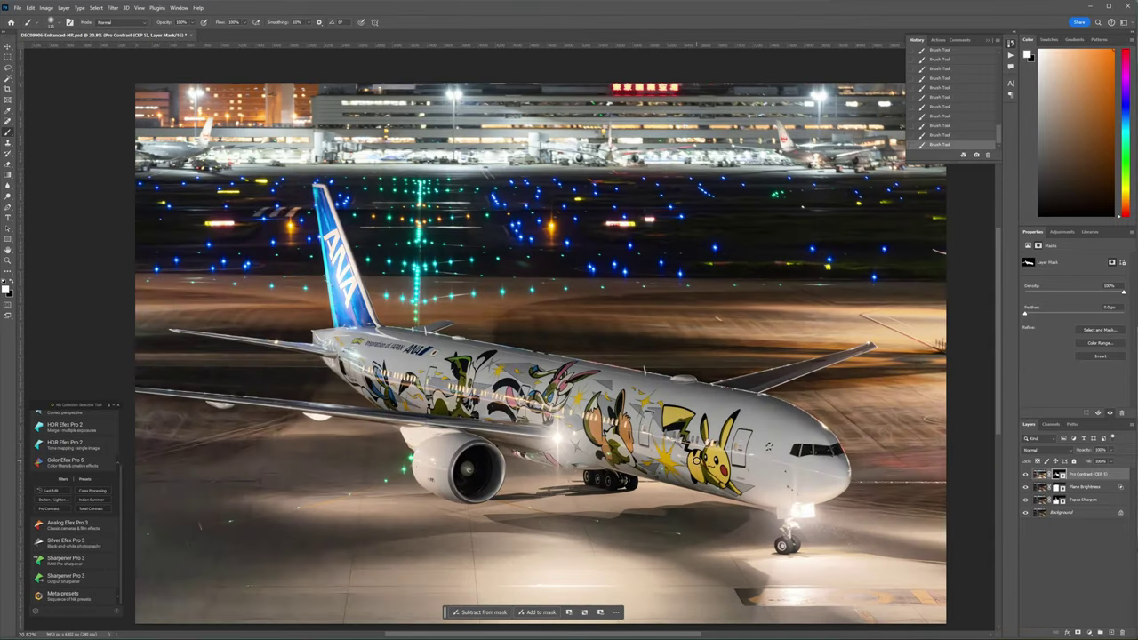
scroll(696, 459, "right", 2)
scroll(697, 456, "down", 1)
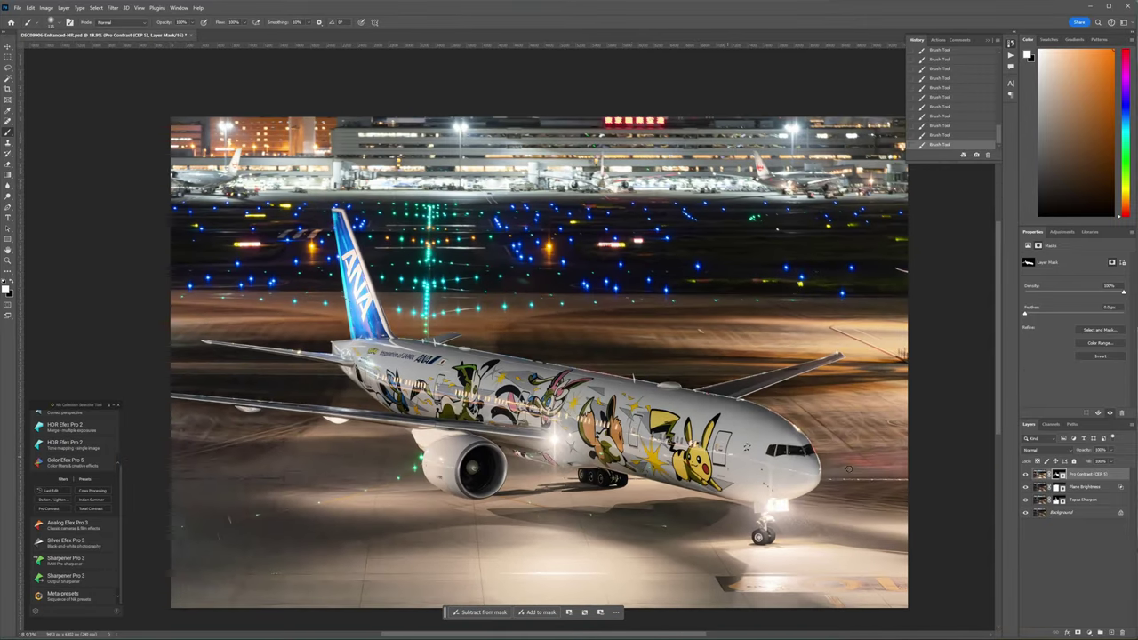
Step: Stamp the visible layers into a new layer above the Pro Contrast layer
left_click(1040, 475)
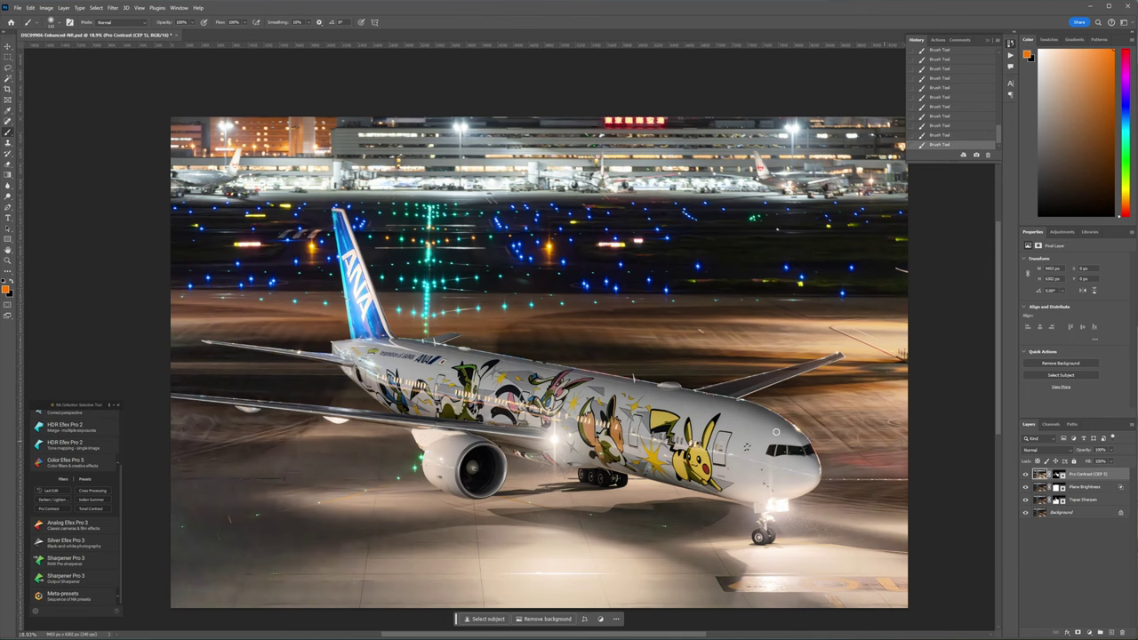
left_click(8, 47)
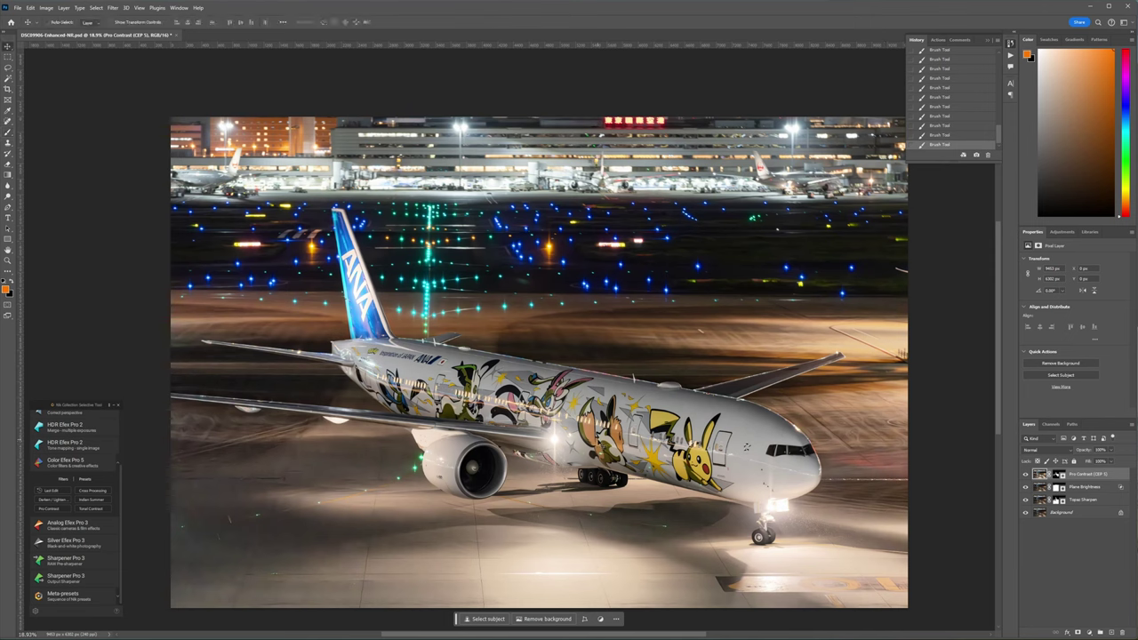
key("ctrl+shift+alt+e")
Step: Open a Selective Color adjustment on the stamped layer and strongly reduce the cyan in the yellows
left_click(46, 8)
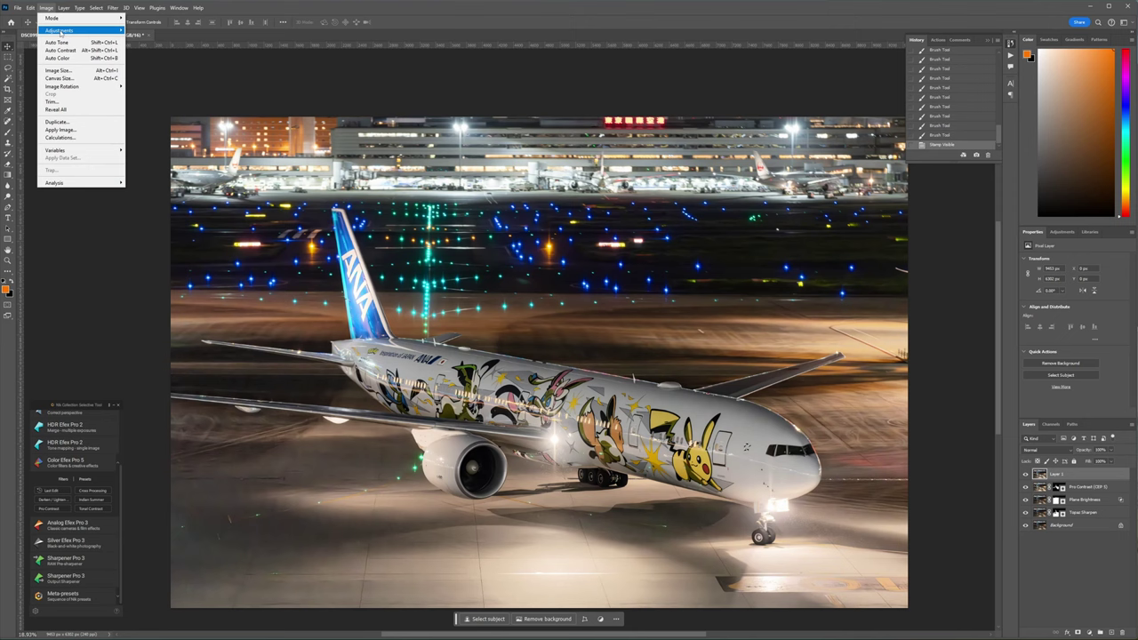
mouse_move(71, 30)
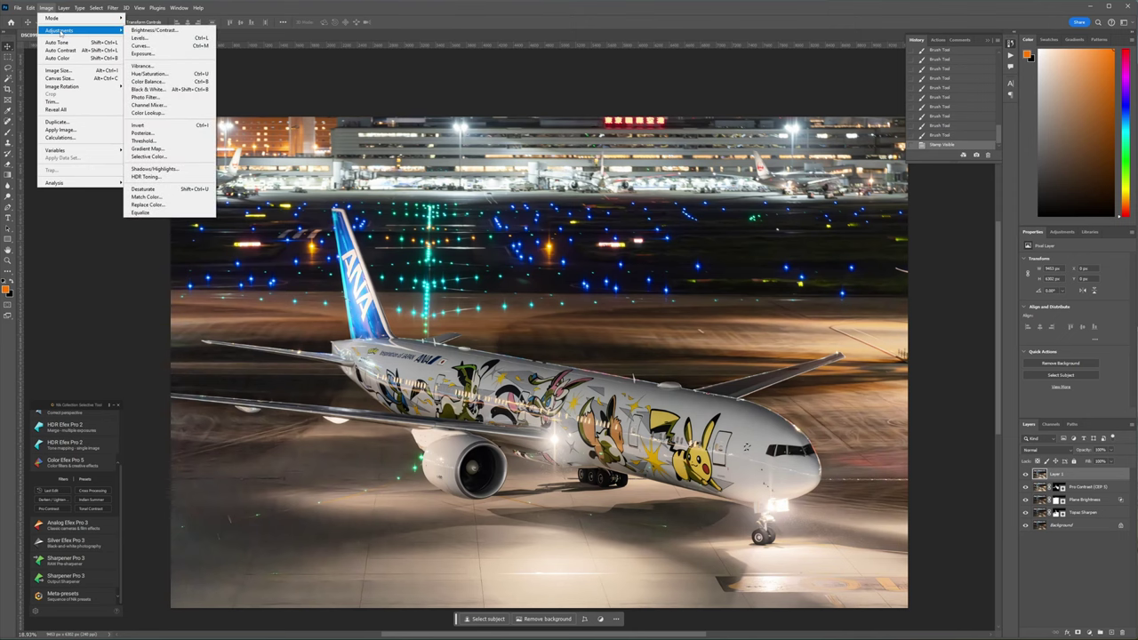
left_click(134, 156)
left_click(638, 253)
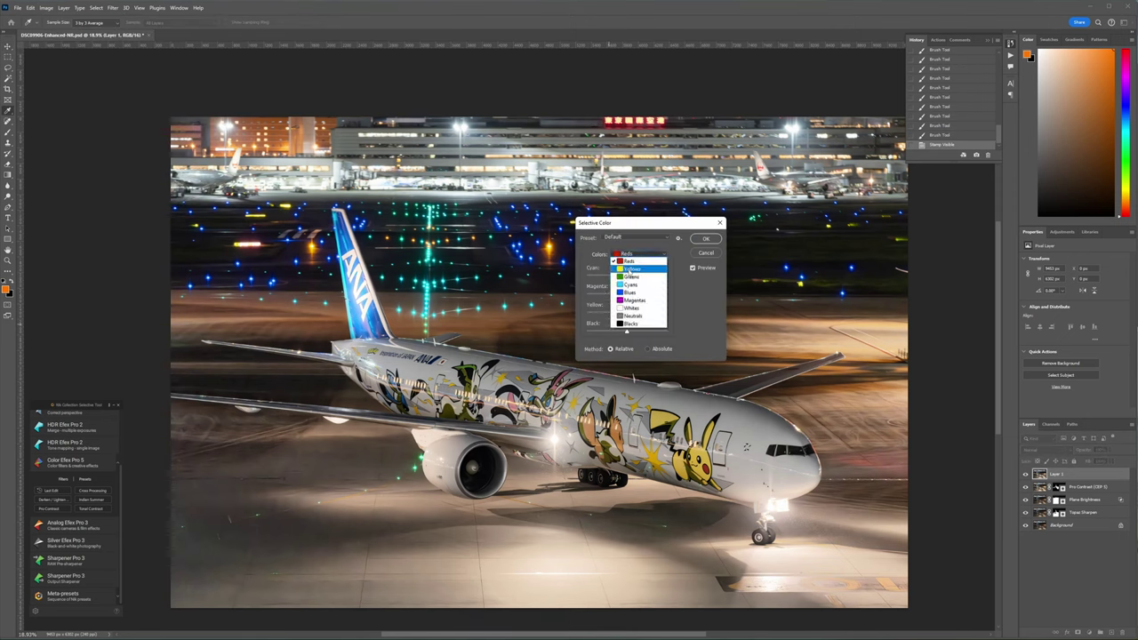
left_click(630, 264)
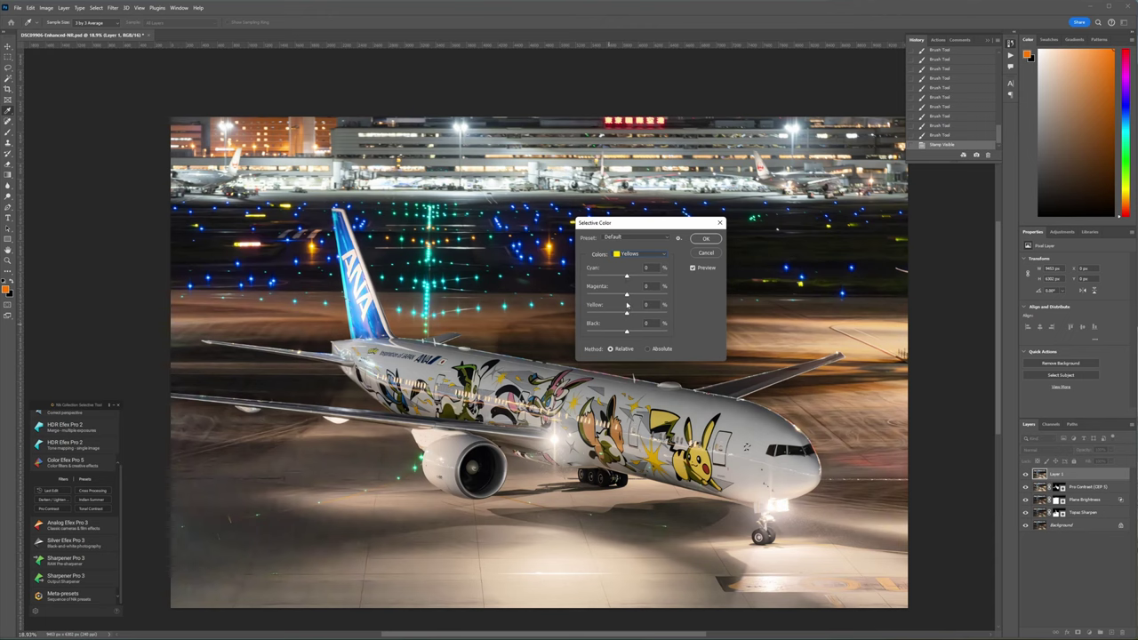
left_click_drag(627, 277, 626, 277)
left_click_drag(562, 279, 666, 279)
left_click_drag(544, 282, 565, 294)
Step: Set the cyan of the reds to -100%, compare before and after, and apply the Selective Color adjustment
left_click(638, 253)
left_click(629, 249)
left_click_drag(627, 279, 583, 281)
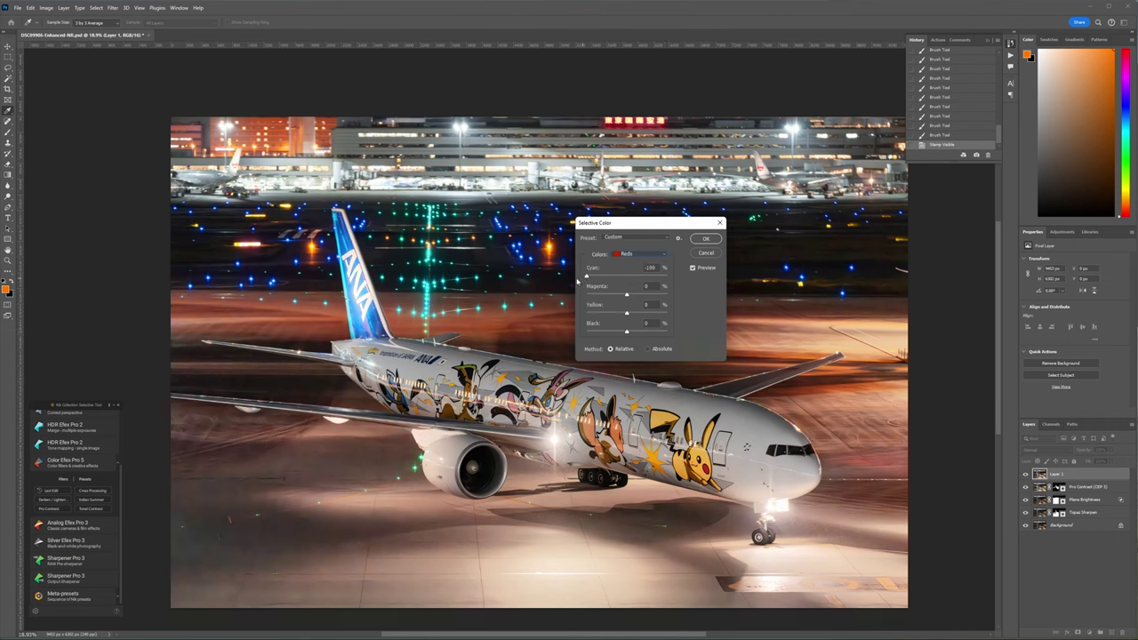
left_click(692, 269)
left_click(692, 268)
left_click(692, 268)
left_click(692, 268)
left_click(704, 238)
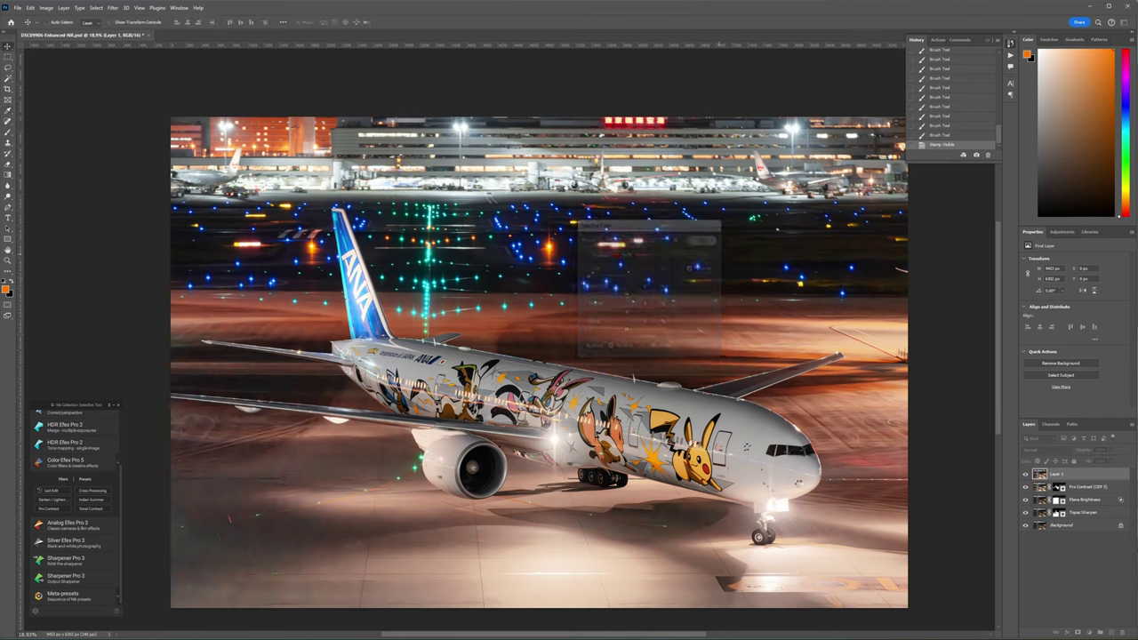
Step: Rename the color-corrected layer as Fix Yellow and Red
double_click(1056, 474)
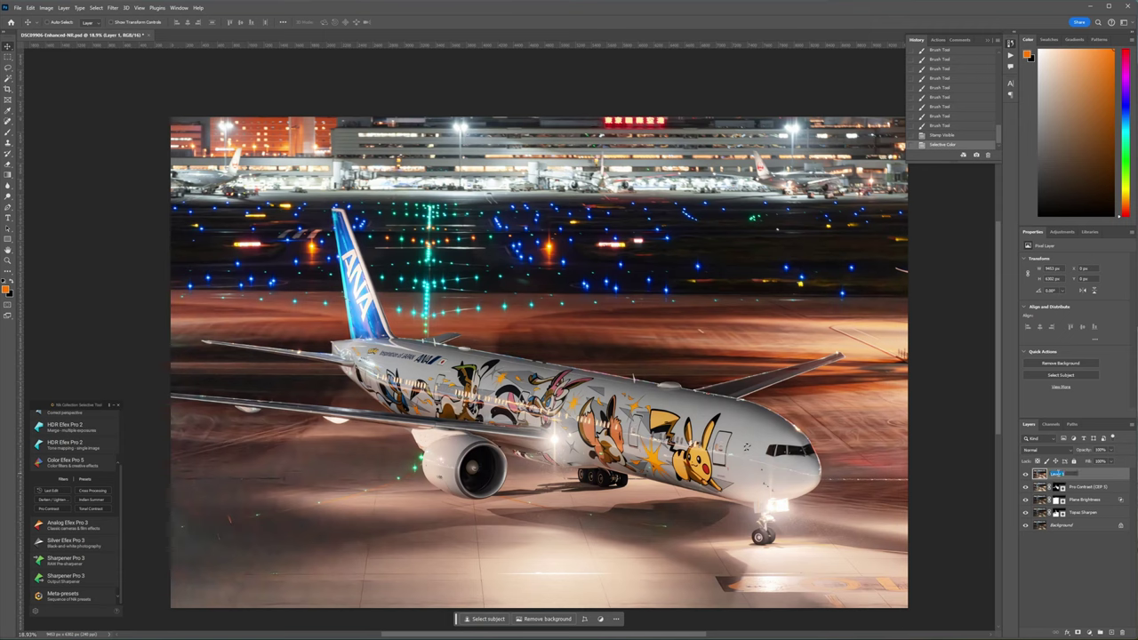
type("Fix Yellow and Red")
key("Return")
Step: Stamp all visible layers into a new top layer and open it in a maximized Camera Raw Filter
right_click(1059, 477)
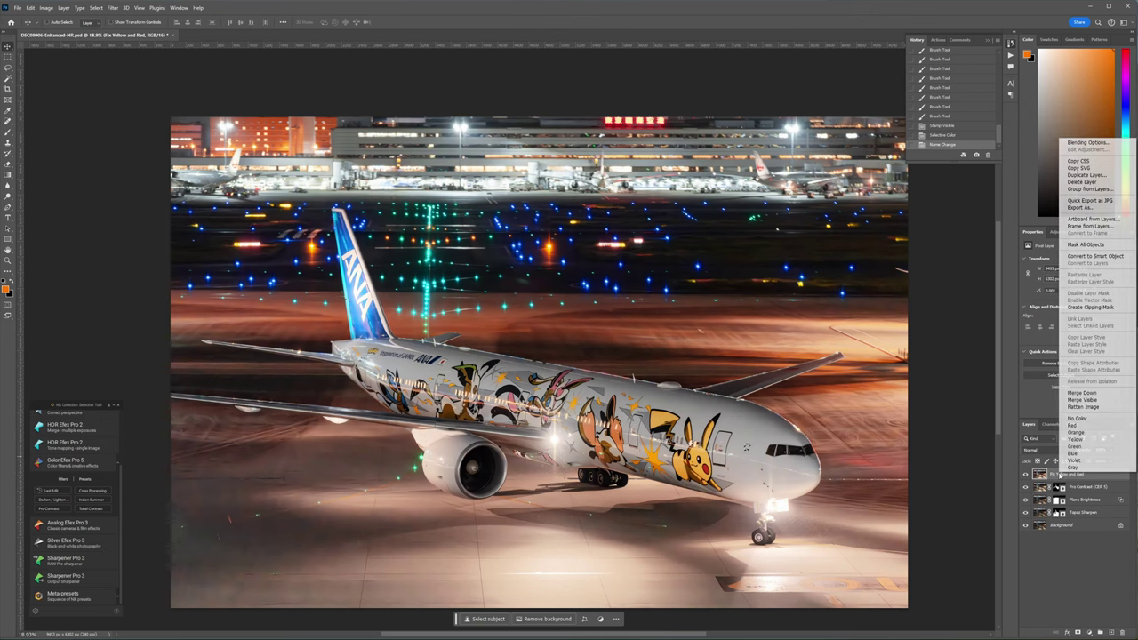
left_click(1084, 401, "alt")
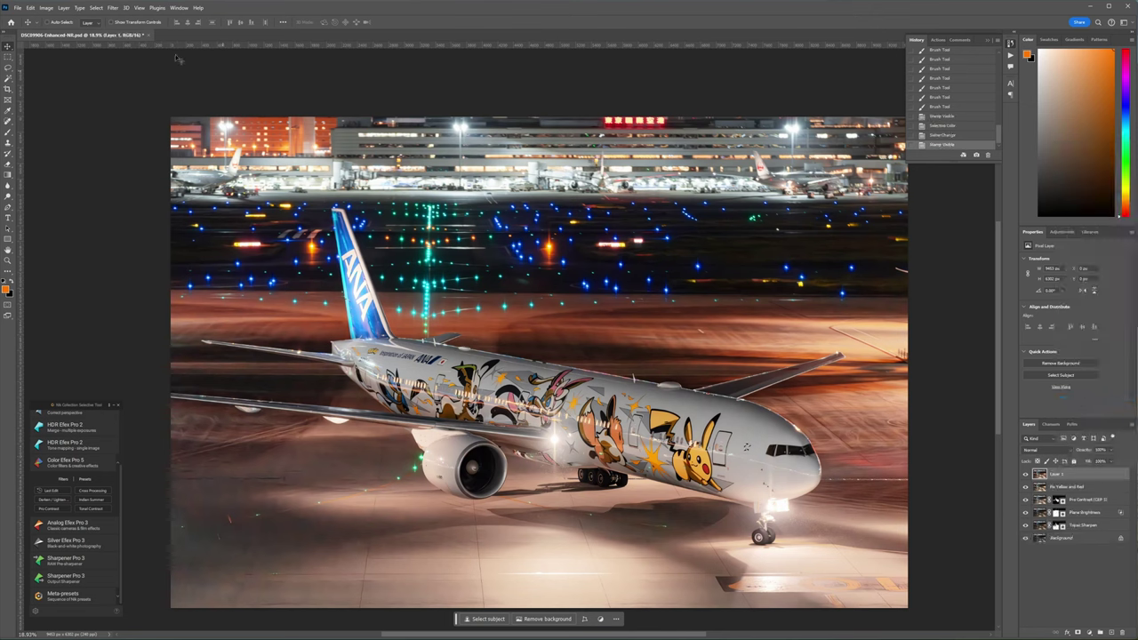
left_click(113, 7)
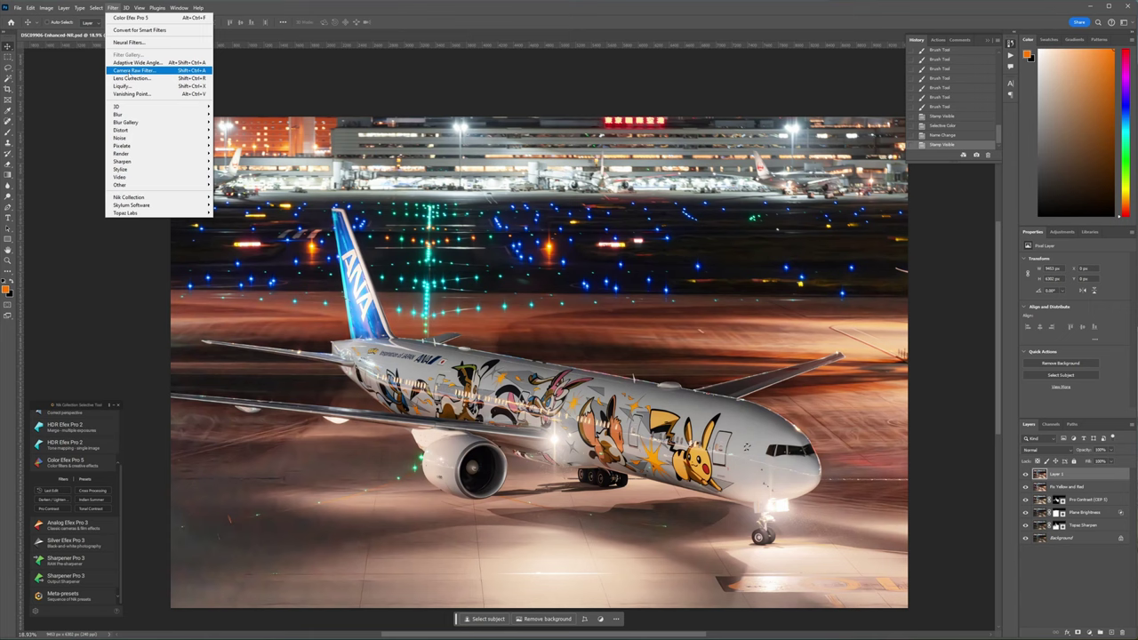
left_click(130, 70)
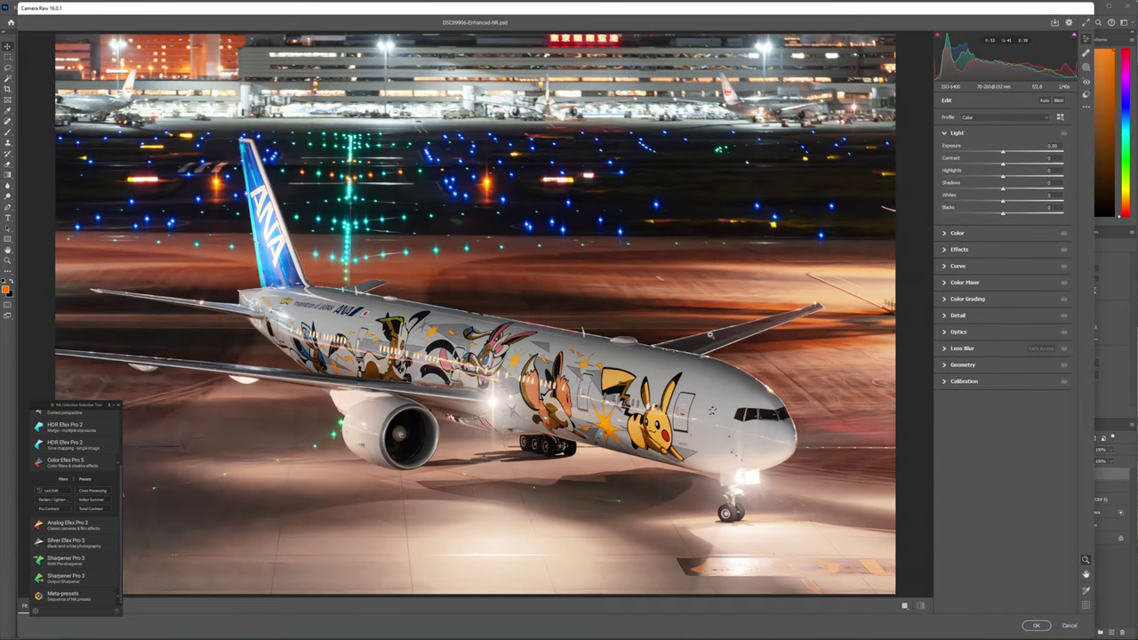
double_click(722, 11)
Step: Add a linear gradient mask from the photo's upper edge down to the jet's fuselage and lower its exposure to -0.40
left_click(1129, 67)
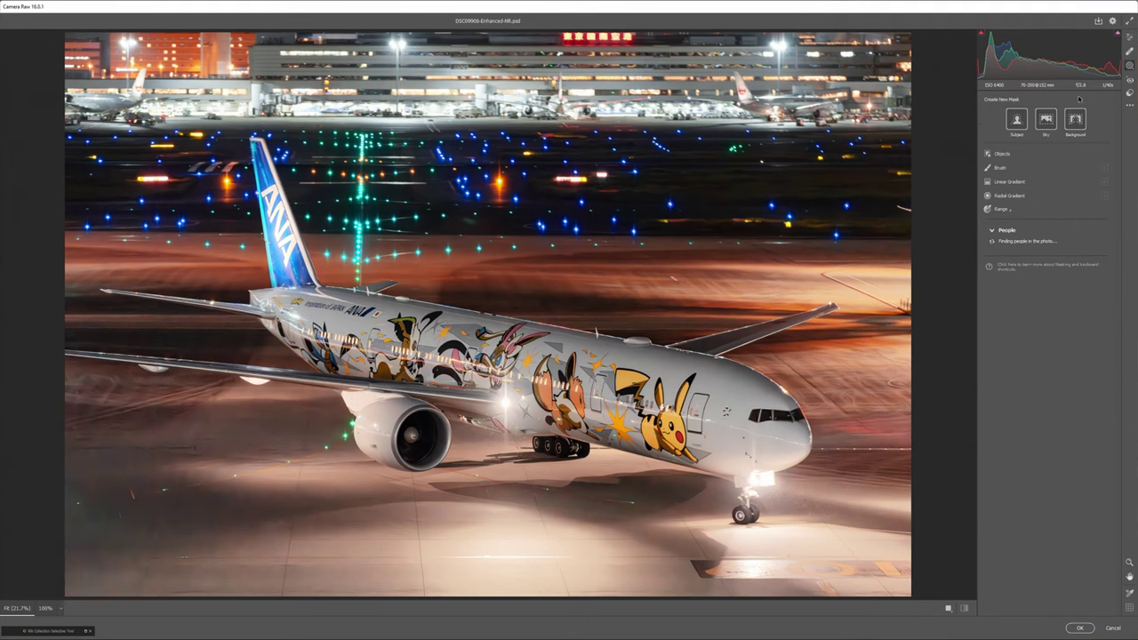
left_click(1009, 186)
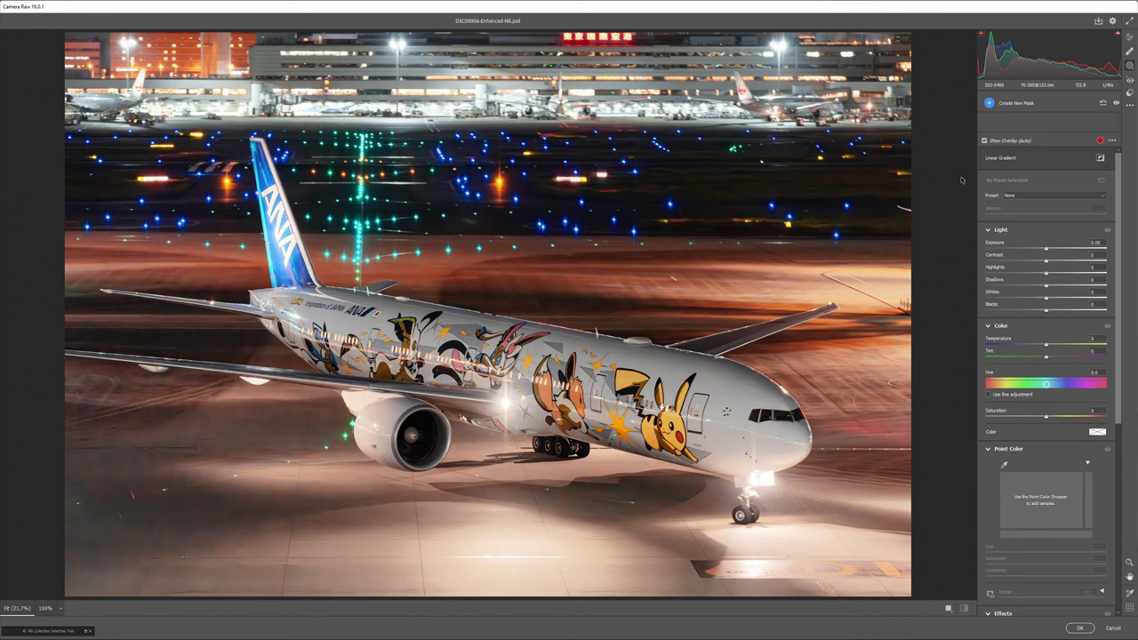
left_click_drag(477, 32, 477, 309)
left_click_drag(1046, 284, 1040, 284)
Step: Tint the upper gradient mask with a pale salmon color
left_click(1096, 466)
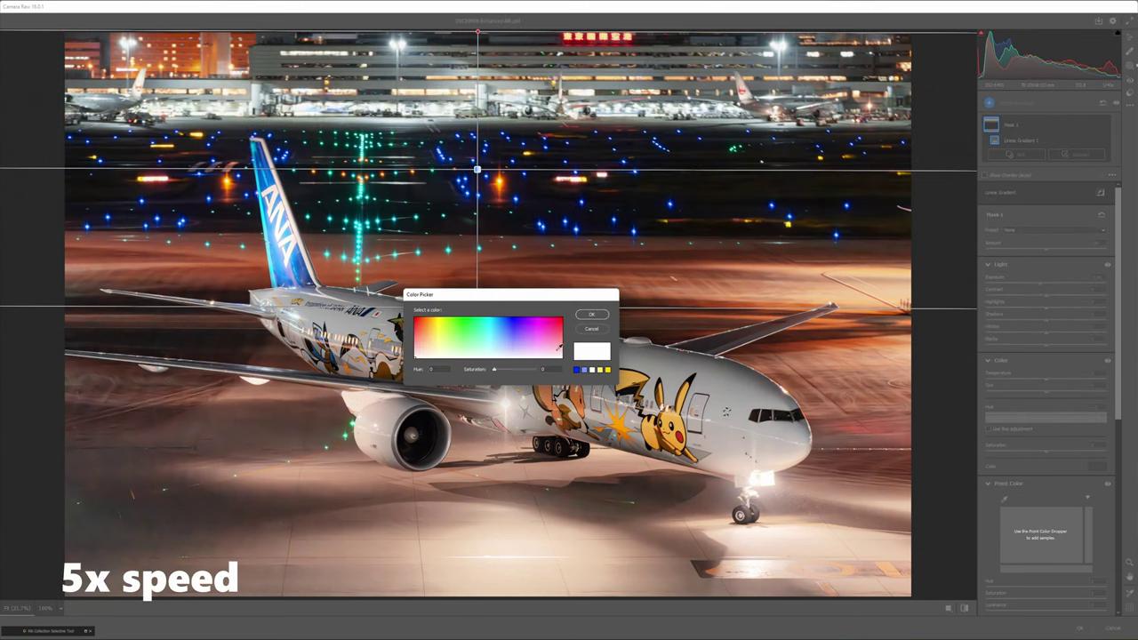
left_click(559, 347)
left_click_drag(558, 345, 542, 343)
left_click(420, 345)
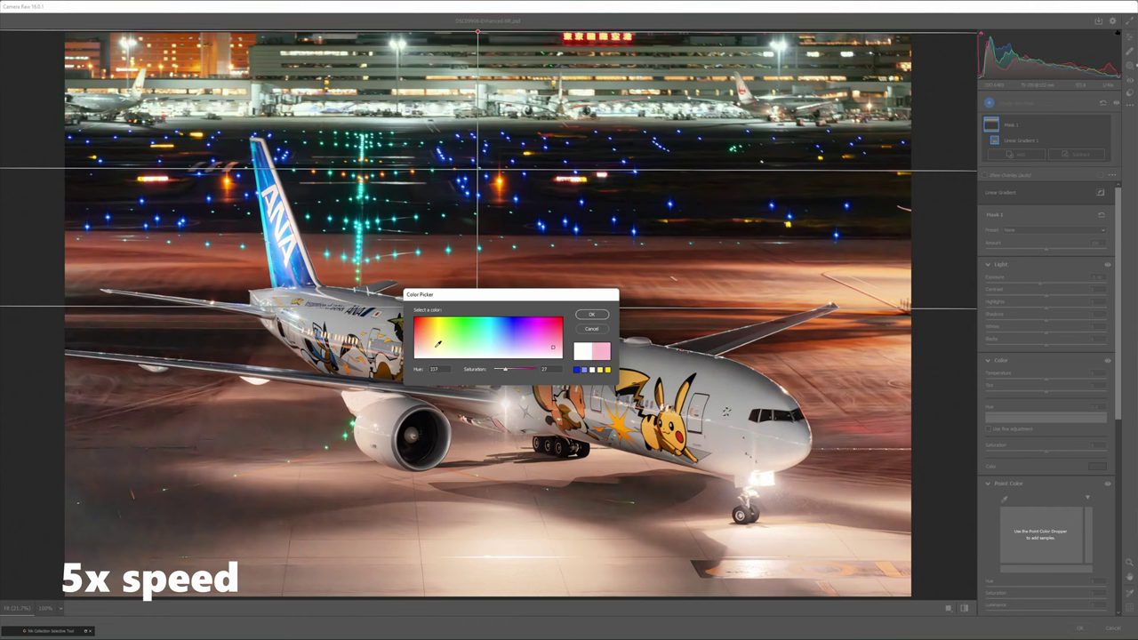
left_click(589, 315)
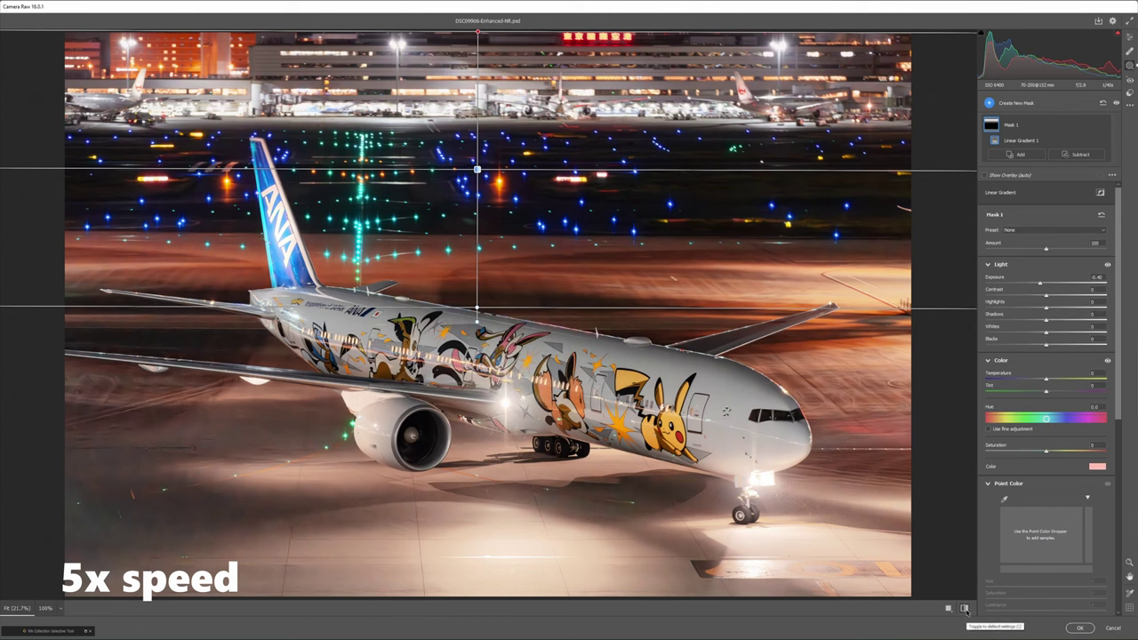
Step: Raise the upper gradient mask's saturation to +10 and extend the gradient slightly farther down the jet
scroll(1122, 434, "down", 3)
scroll(996, 466, "up", 5)
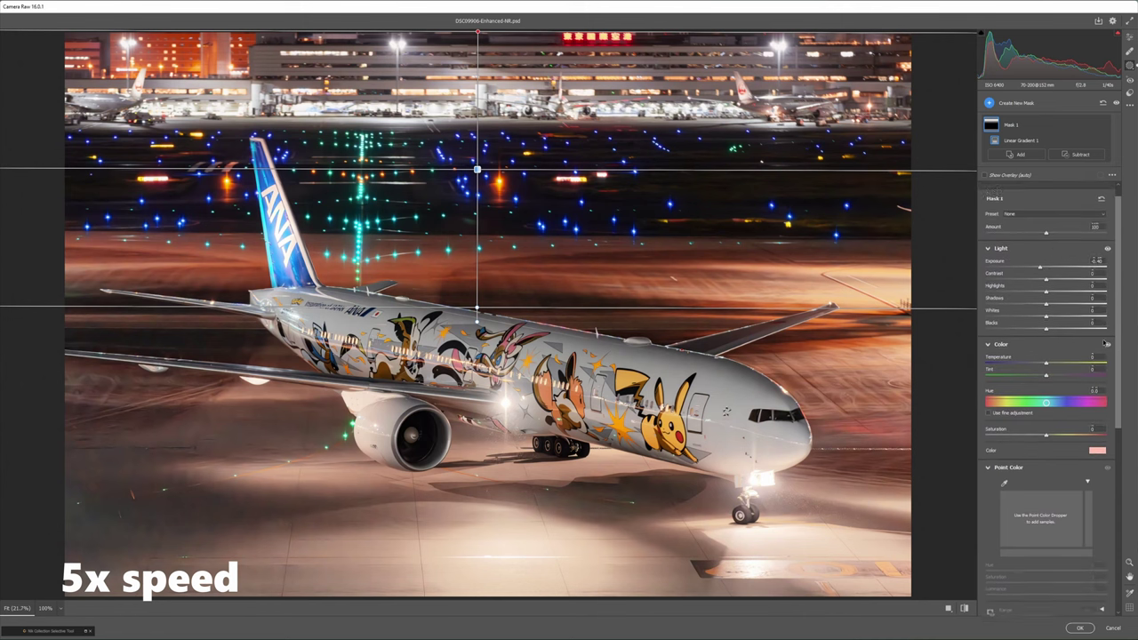
left_click_drag(1048, 452, 1052, 451)
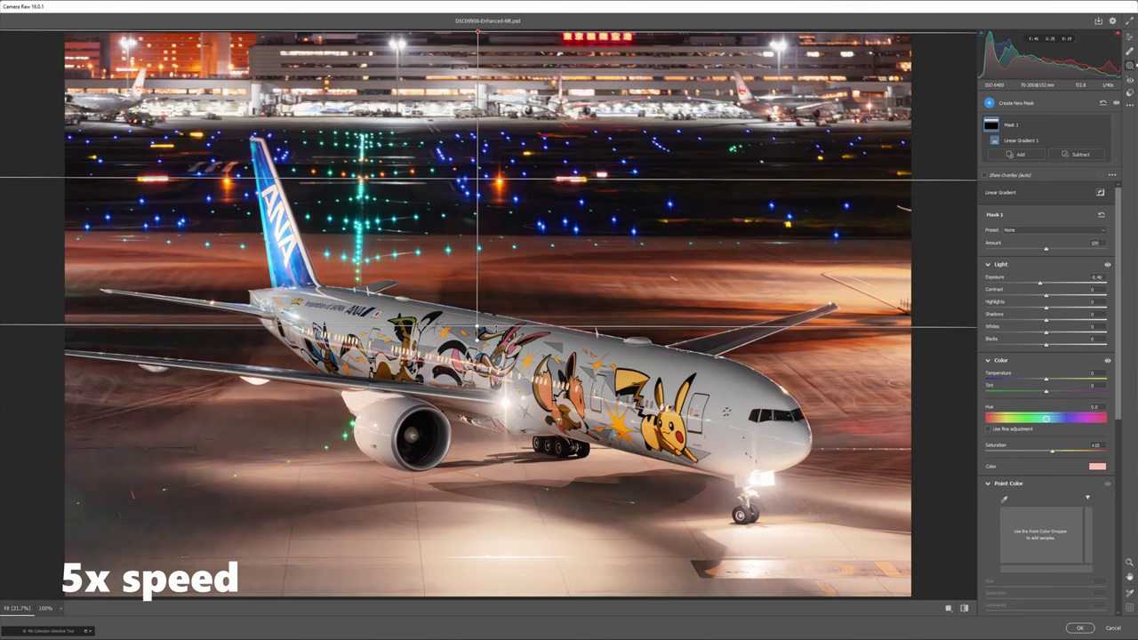
left_click_drag(477, 307, 478, 346)
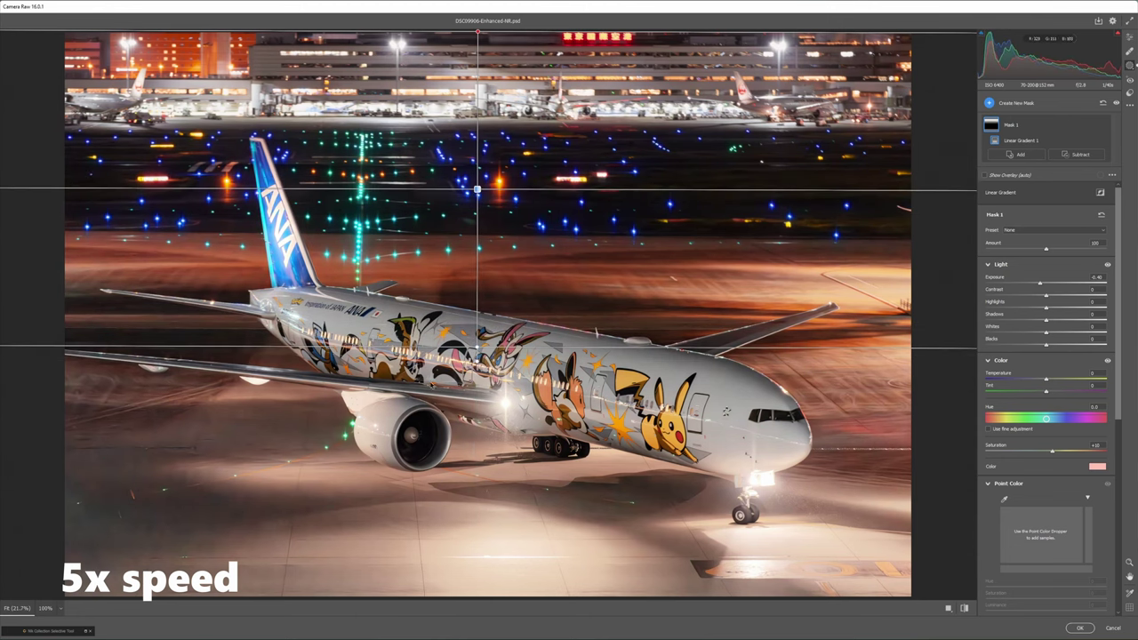
Step: Add a second linear gradient mask running from beyond the jet's nose to the photo's left edge and raise its exposure to +0.35
left_click(989, 103)
left_click(1018, 166)
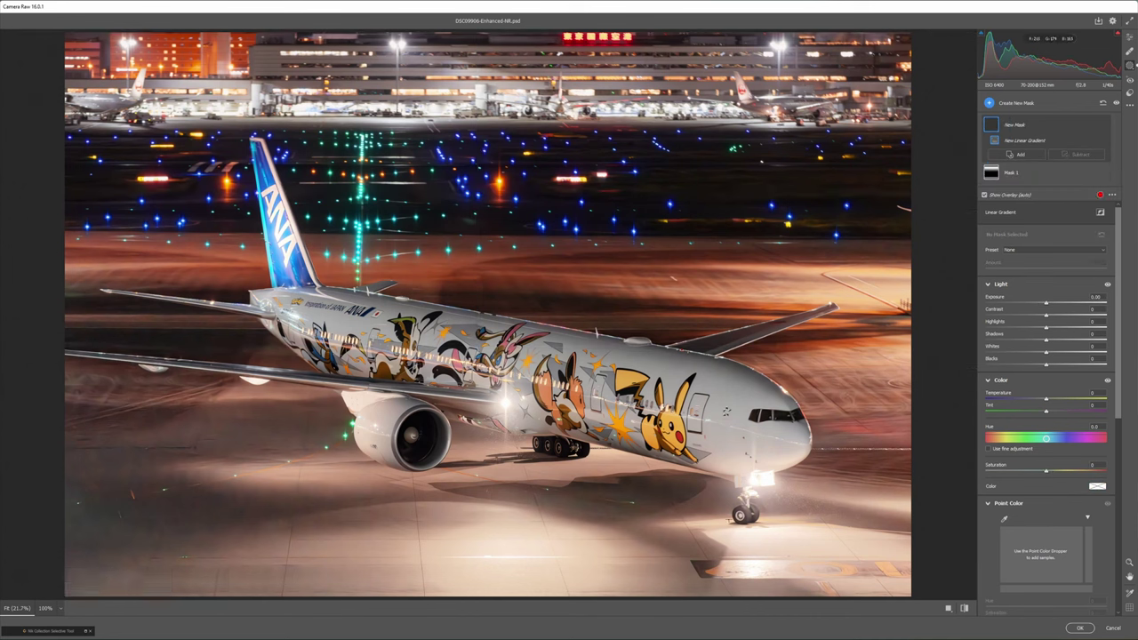
left_click_drag(878, 480, 7, 264)
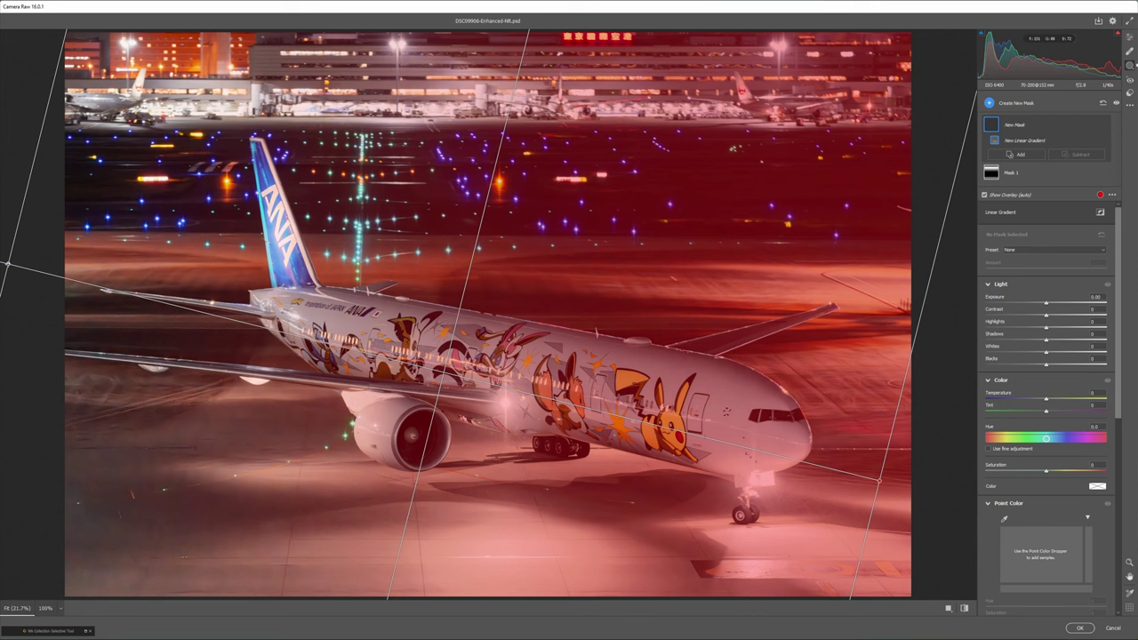
left_click_drag(880, 482, 949, 497)
left_click_drag(1046, 304, 1054, 306)
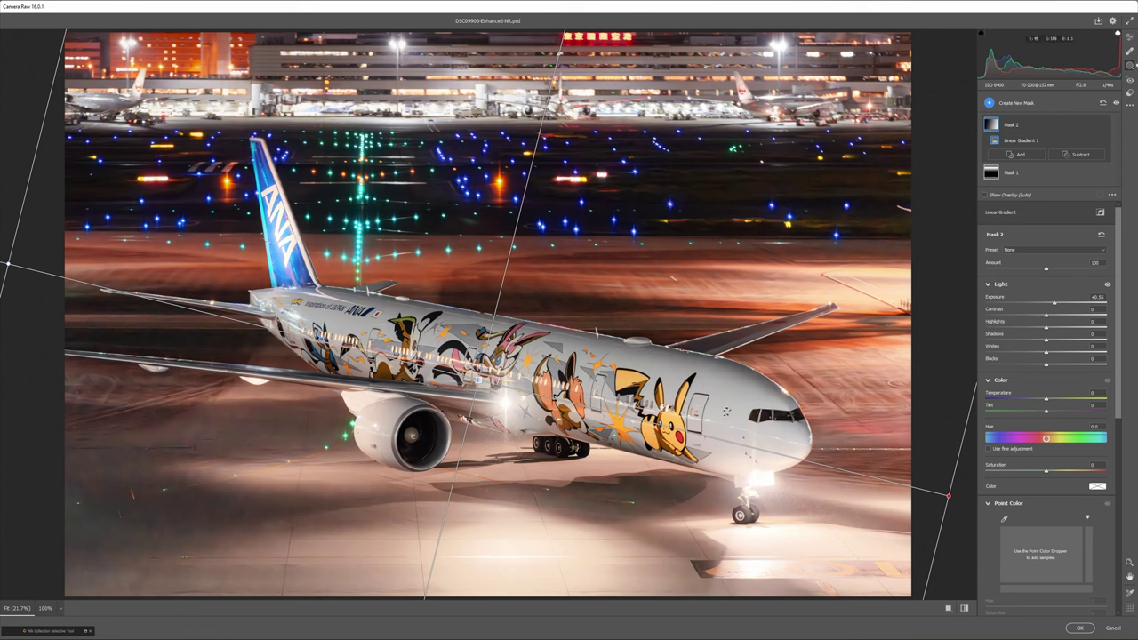
Step: Add a third linear gradient mask from the photo's lower-left corner toward the engine and lower its exposure to -0.50
left_click(990, 103)
left_click(1019, 171)
mouse_move(76, 569)
left_mouse_down()
mouse_move(260, 504)
mouse_move(374, 427)
mouse_move(403, 436)
left_mouse_up()
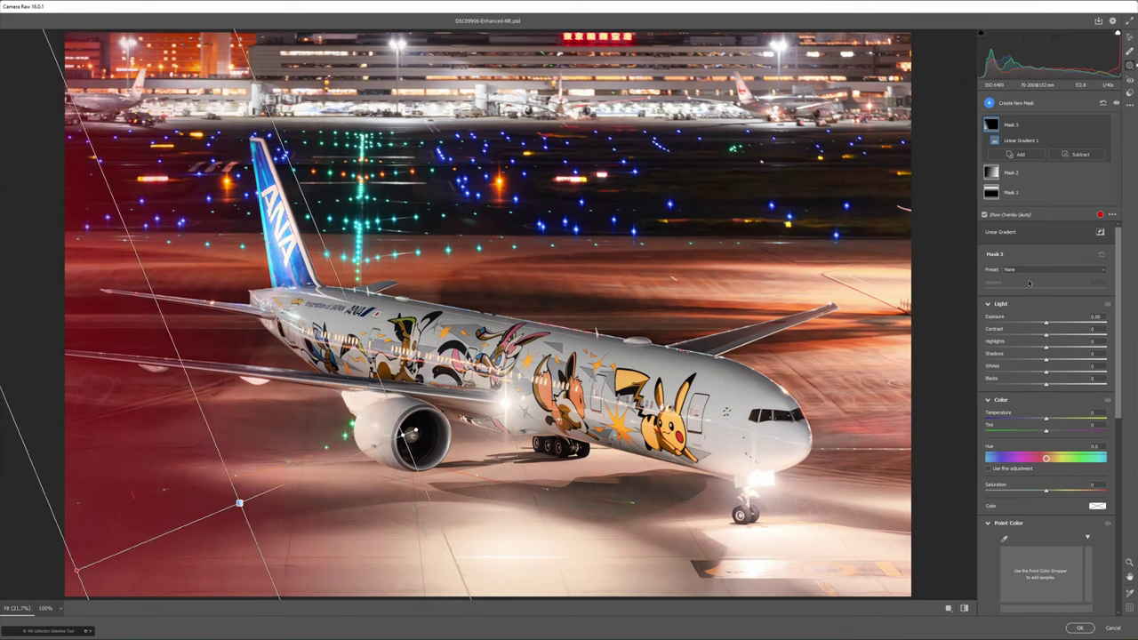
left_click_drag(1046, 324, 1043, 325)
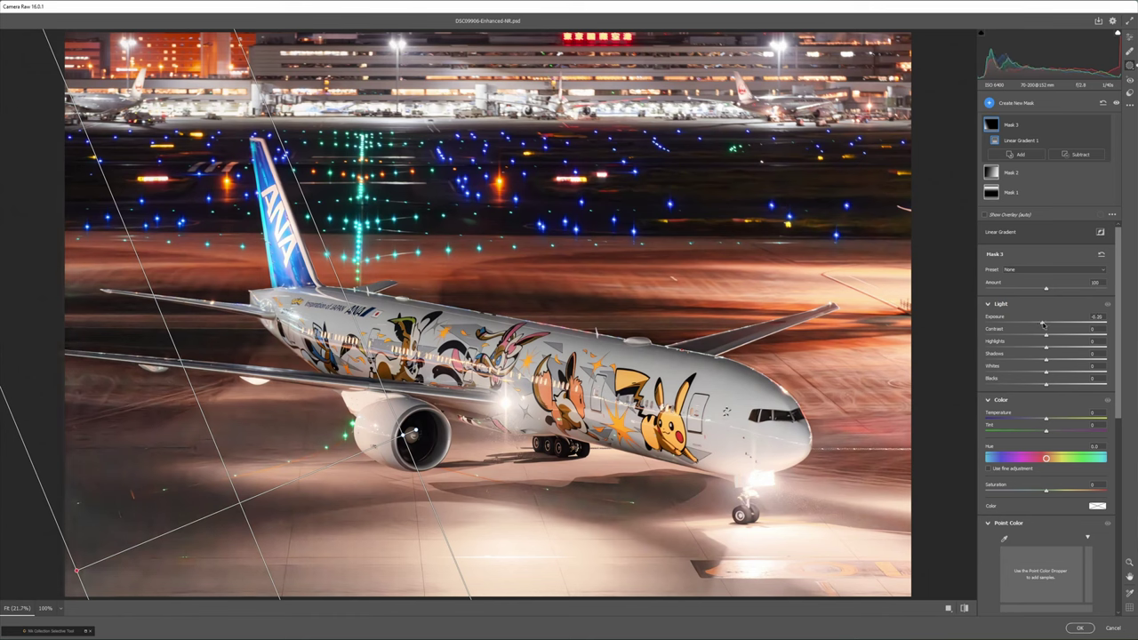
left_click_drag(1044, 324, 1040, 325)
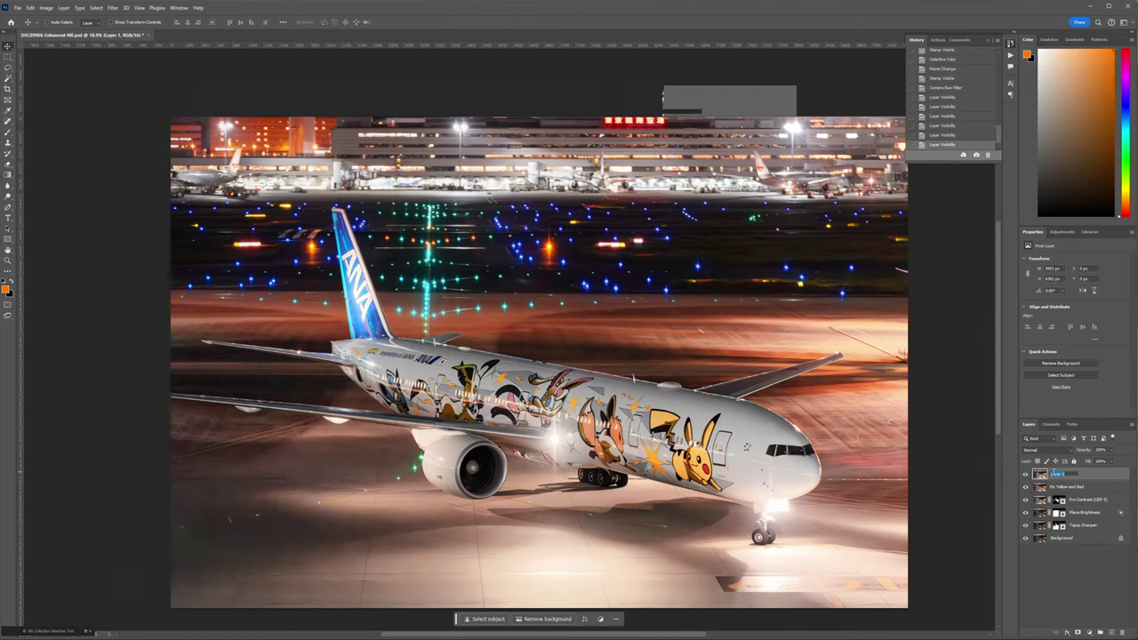
Step: Rename the new Camera Raw layer as "Camera Raw - Gradients"
type("CameraCamera")
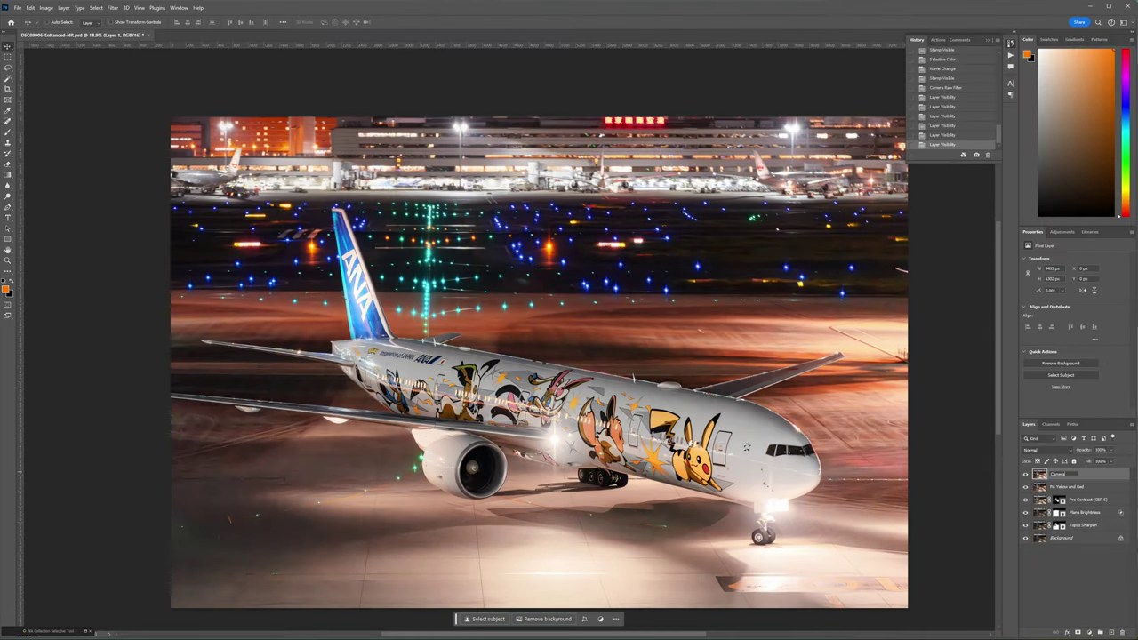
type(" Raw - Gradients")
key("Return")
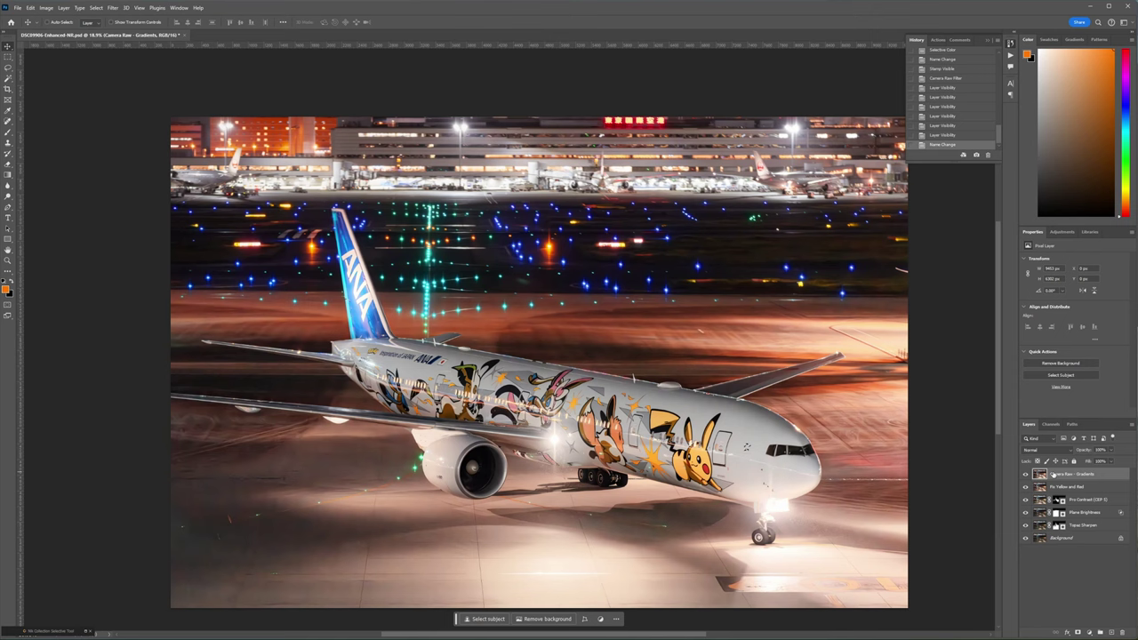
Step: Split the Underlying Layer Blend If limits of the gradients layer to soften its effect in the darkest and brightest tones
right_click(1053, 474)
left_click(1074, 144)
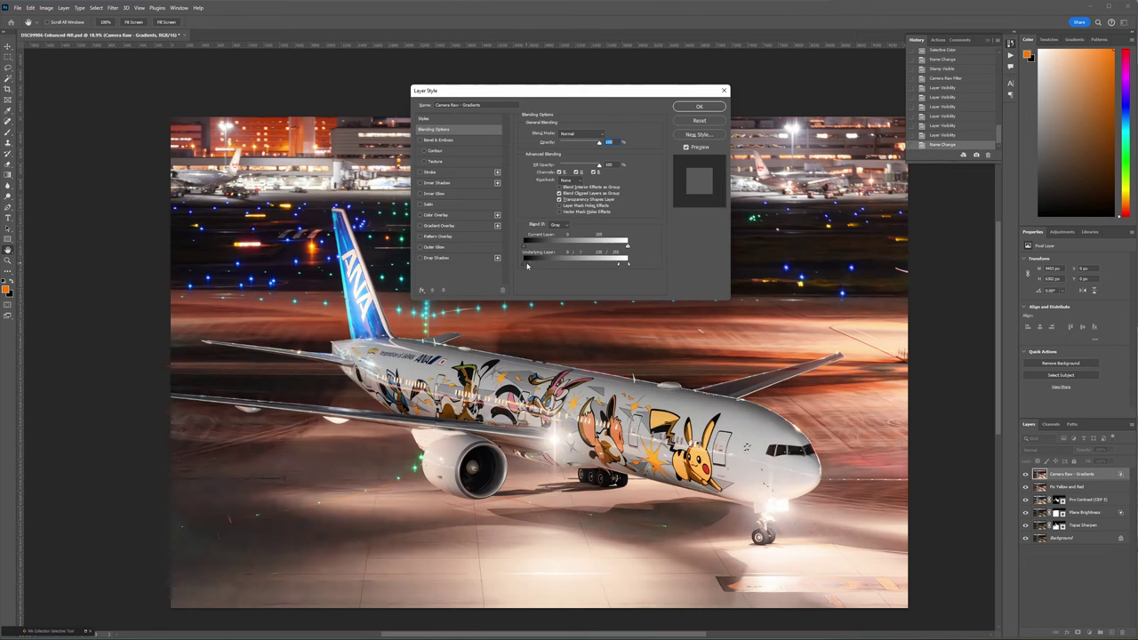
left_click(696, 105)
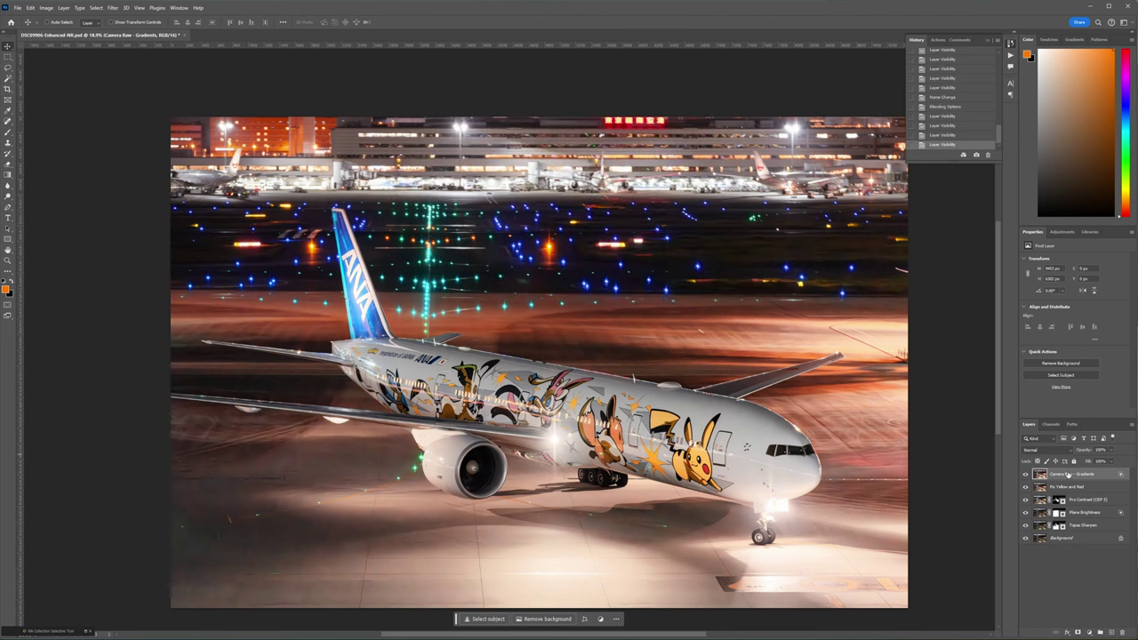
Step: Stamp all visible layers into a new layer and set its blend mode to Screen
right_click(1068, 475)
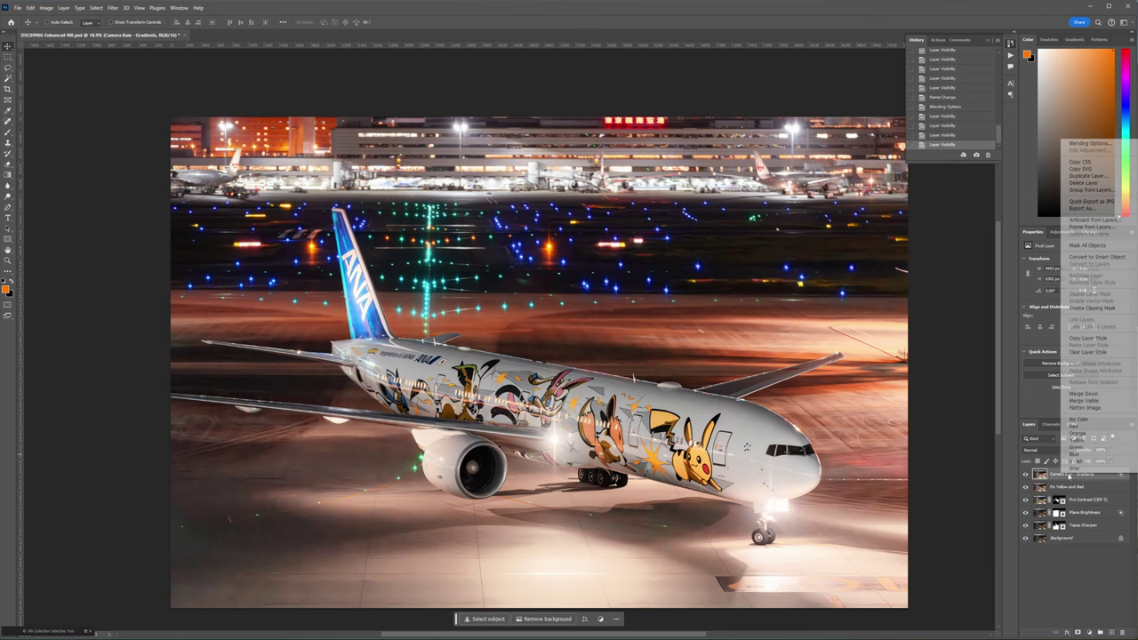
left_click(1083, 401)
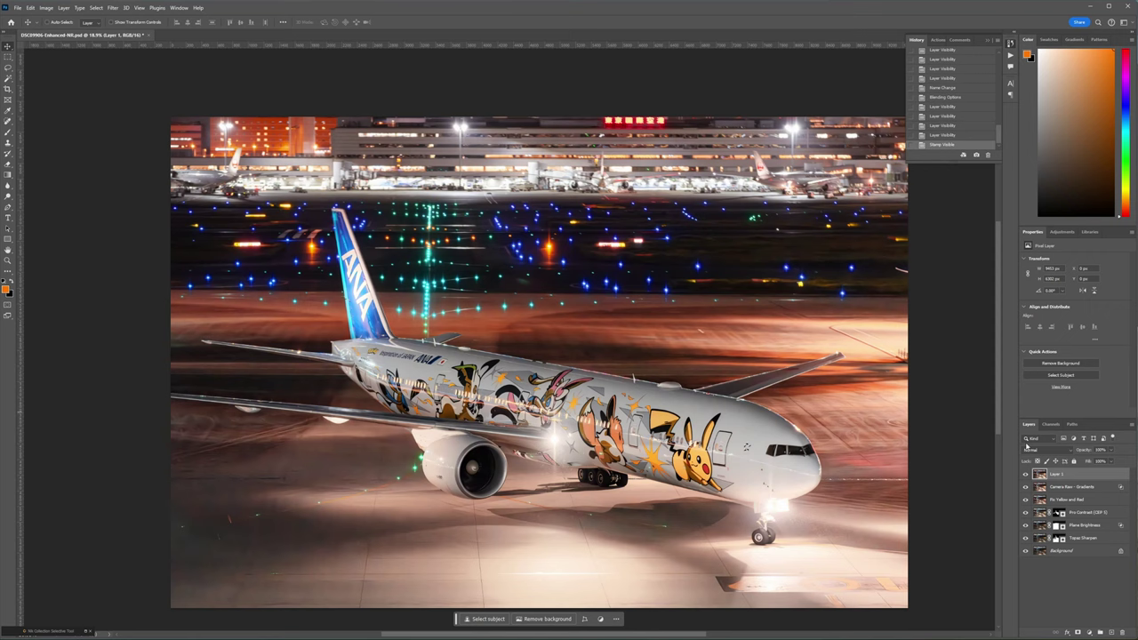
left_click(1028, 449)
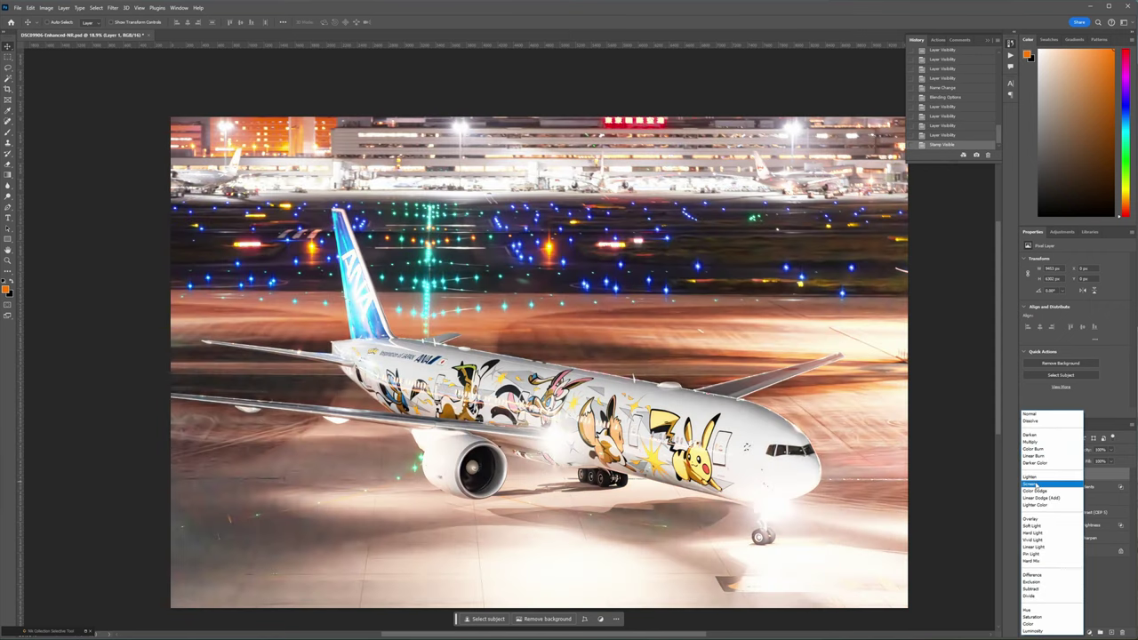
left_click(1030, 484)
Step: Rename the Screen layer as "Plane Brightness pass 2" and lower its opacity to roughly a third
double_click(1060, 474)
type("Plane Brightness pass 2")
key("Return")
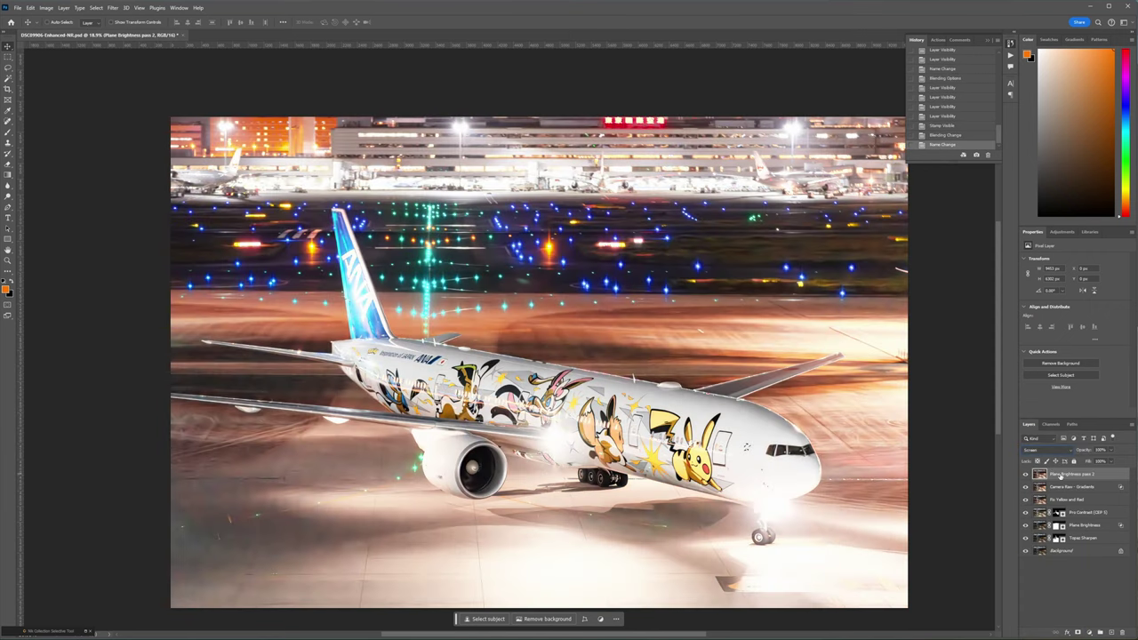
left_click(1111, 449)
left_click_drag(1112, 460, 1085, 460)
Step: Hide the second brightness layer with a black mask and paint white at reduced flow along the jet's fuselage
left_click(1078, 632)
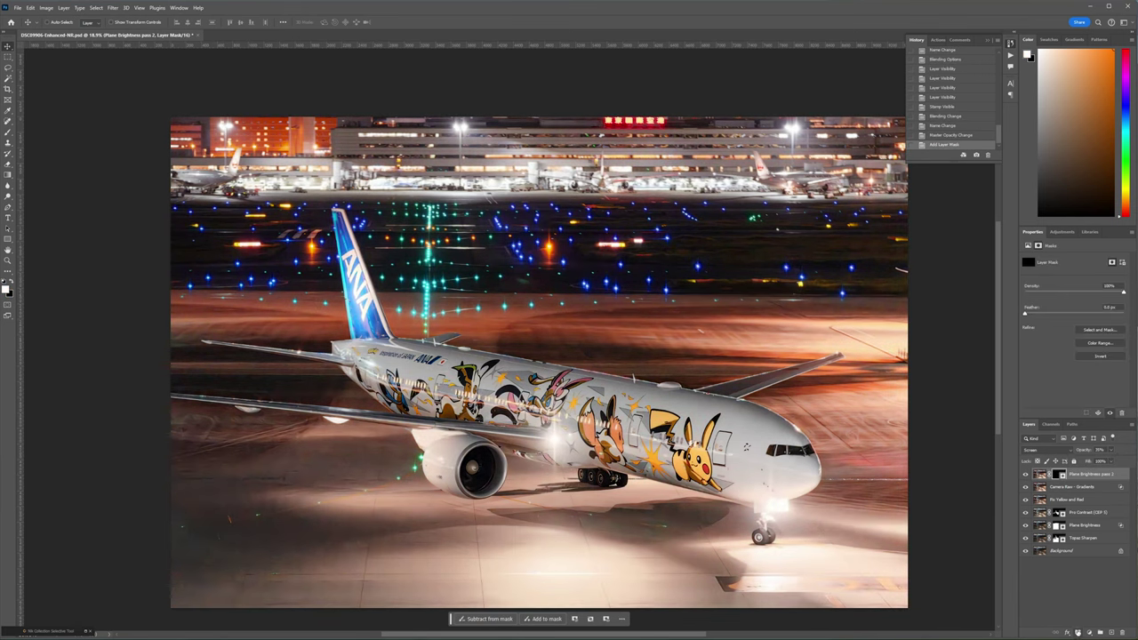
key("b")
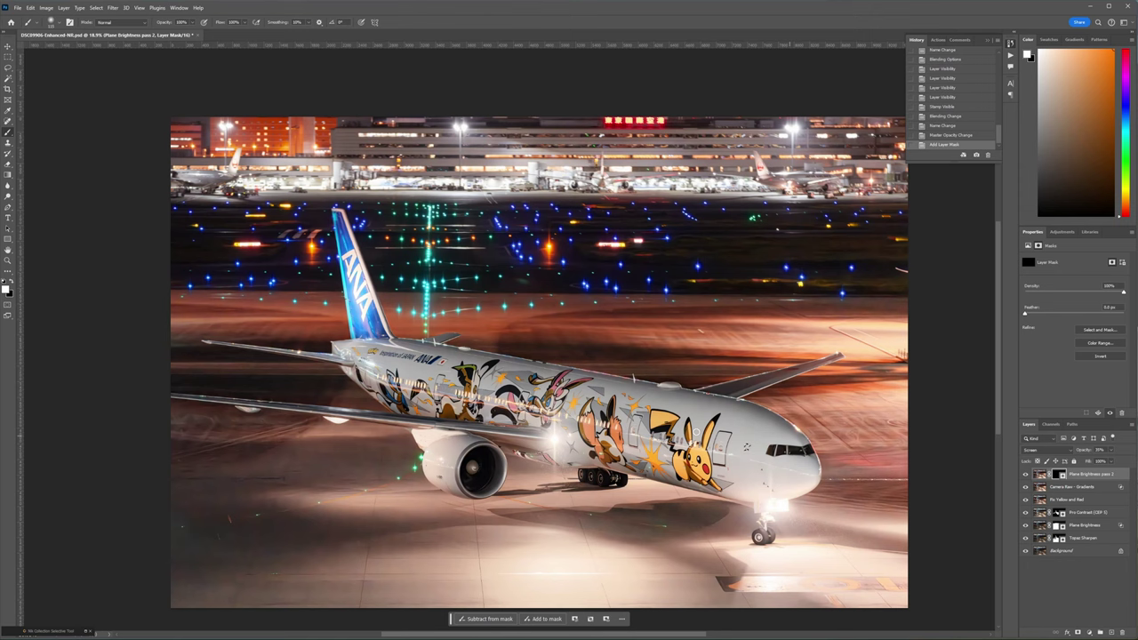
mouse_move(665, 431)
left_mouse_down()
mouse_move(695, 426)
mouse_move(706, 400)
left_mouse_up()
mouse_move(723, 447)
left_mouse_down()
mouse_move(732, 446)
mouse_move(721, 446)
left_mouse_up()
left_click(244, 24)
left_click_drag(245, 34, 239, 33)
left_click_drag(219, 34, 215, 34)
left_click_drag(622, 421, 618, 421)
mouse_move(745, 467)
left_mouse_down()
mouse_move(440, 399)
mouse_move(560, 443)
mouse_move(768, 434)
mouse_move(433, 376)
left_mouse_up()
left_click_drag(706, 469, 702, 469)
mouse_move(701, 469)
left_mouse_down()
mouse_move(582, 445)
mouse_move(443, 395)
mouse_move(452, 398)
left_mouse_up()
Step: Paint white on the mask over the rear and middle fuselage artwork to brighten it up close
scroll(436, 400, "up", 5)
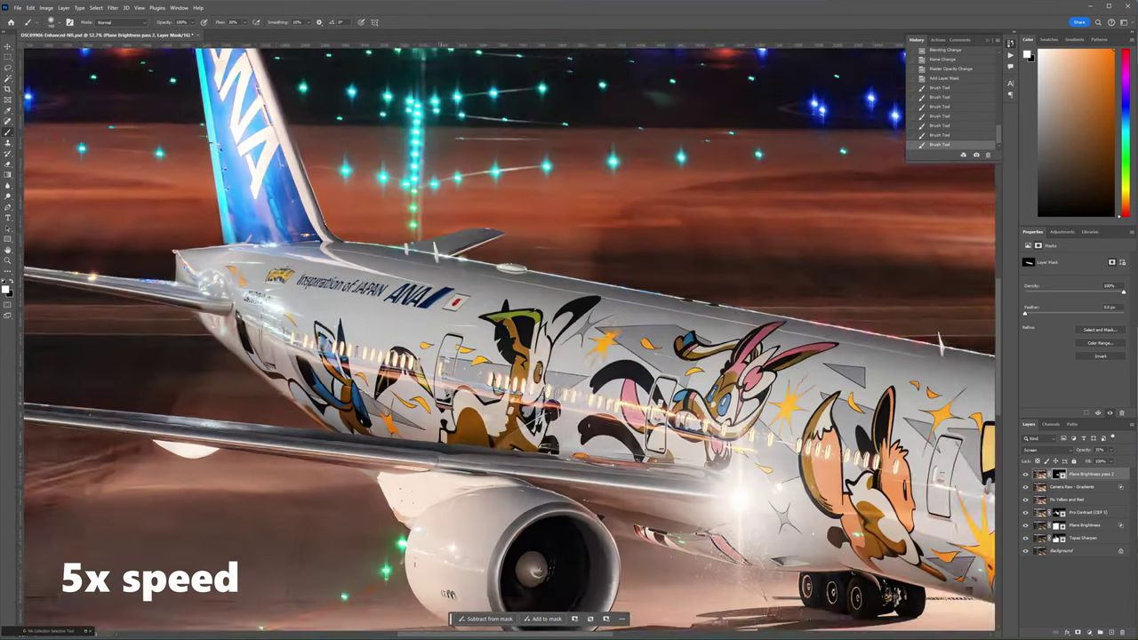
scroll(442, 406, "up", 1)
mouse_move(561, 408)
left_mouse_down()
mouse_move(364, 404)
mouse_move(260, 351)
left_mouse_up()
left_click_drag(260, 350, 347, 368)
mouse_move(727, 417)
left_mouse_down()
mouse_move(514, 327)
mouse_move(406, 313)
left_mouse_up()
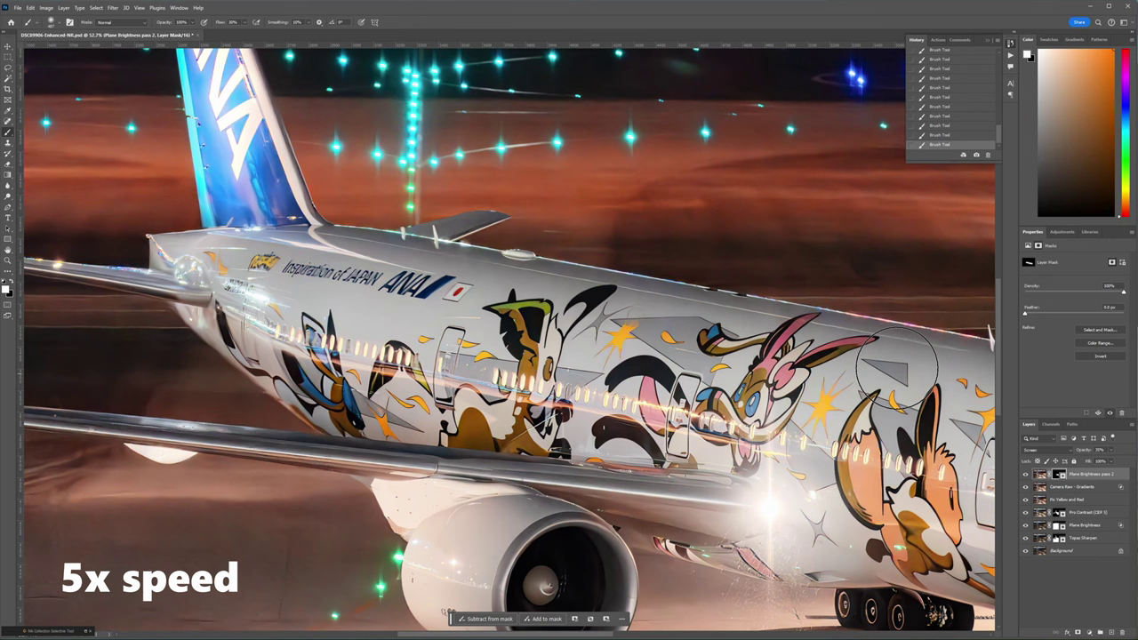
left_click_drag(888, 453, 300, 389)
left_click_drag(759, 403, 785, 403)
scroll(659, 370, "down", 3)
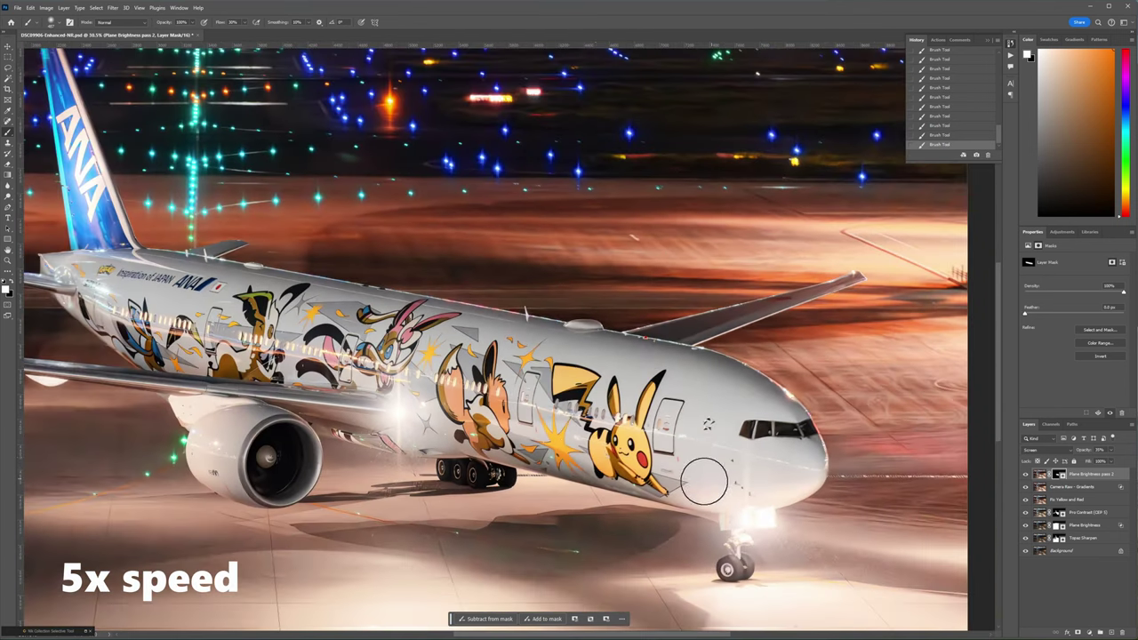
Step: Extend the mask's white brushwork along the upper fuselage from tail cone to nose and compare the layer on and off
scroll(464, 374, "left", 3)
scroll(464, 374, "down", 2)
scroll(464, 374, "right", 2)
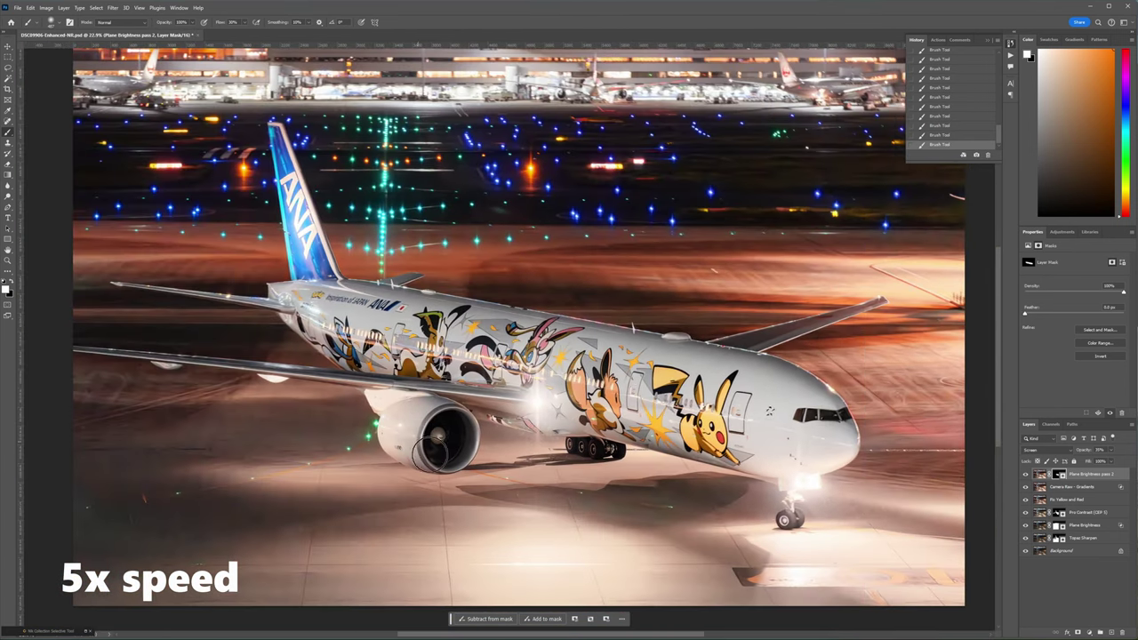
left_click(1026, 476)
left_click(1026, 477)
left_click(1026, 476)
left_click(1025, 476)
left_click(1026, 477)
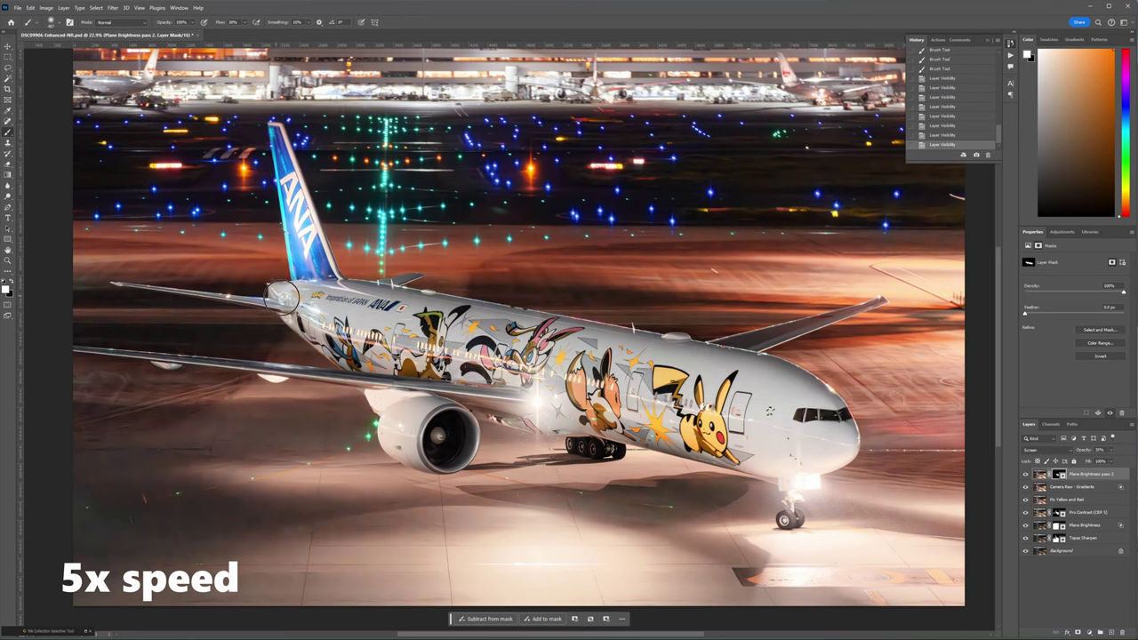
mouse_move(284, 298)
left_mouse_down()
mouse_move(300, 256)
mouse_move(824, 386)
left_mouse_up()
mouse_move(824, 386)
left_mouse_down()
mouse_move(843, 430)
mouse_move(804, 382)
mouse_move(681, 350)
left_mouse_up()
mouse_move(681, 351)
left_mouse_down()
mouse_move(688, 368)
mouse_move(561, 339)
left_mouse_up()
left_click(1025, 475)
left_click(1026, 475)
left_click(1026, 475)
left_click(1025, 475)
scroll(428, 422, "down", 5)
scroll(609, 434, "up", 2)
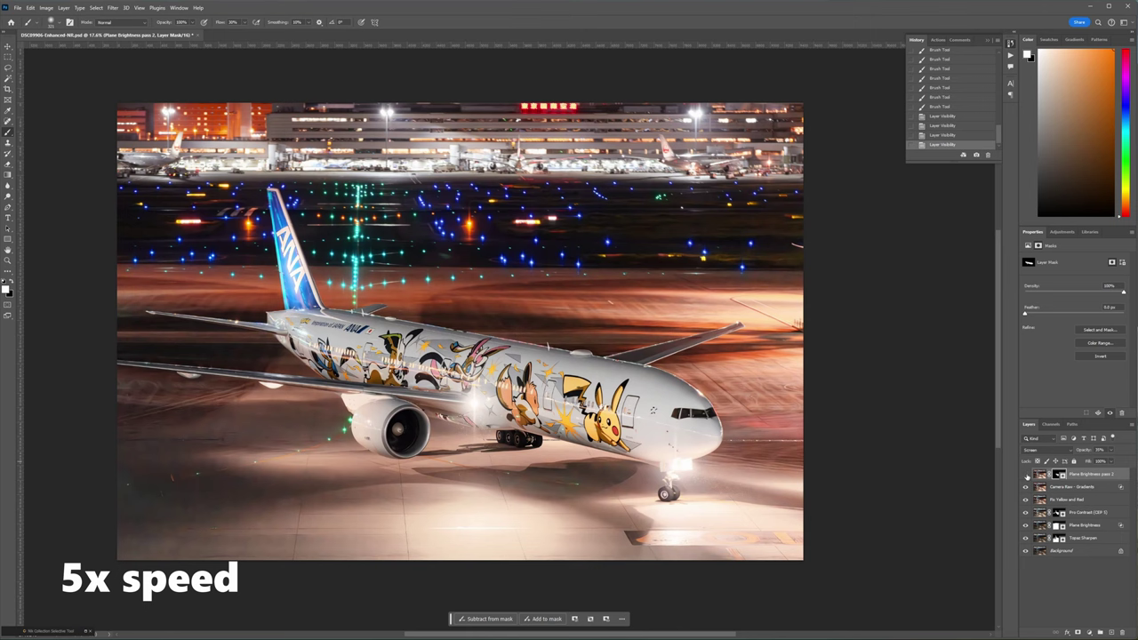
left_click(1026, 474)
left_click(1026, 474)
Step: Split the Underlying Layer Blend If limits of Plane Brightness pass 2 in both the shadows and the highlights
right_click(1038, 475)
left_click(1061, 314)
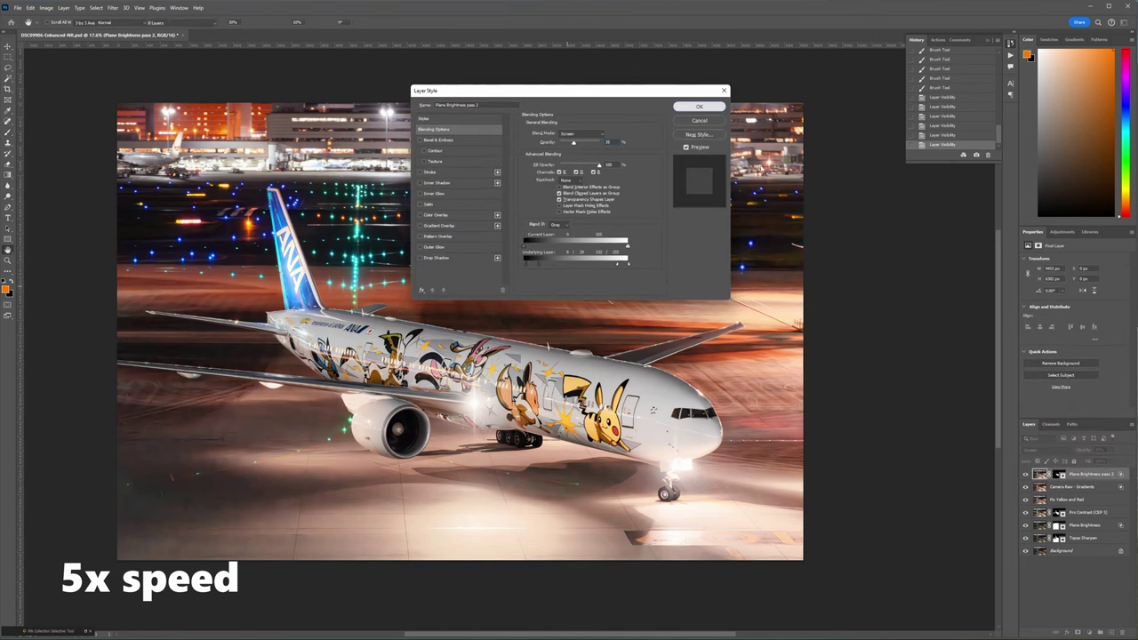
left_click(699, 106)
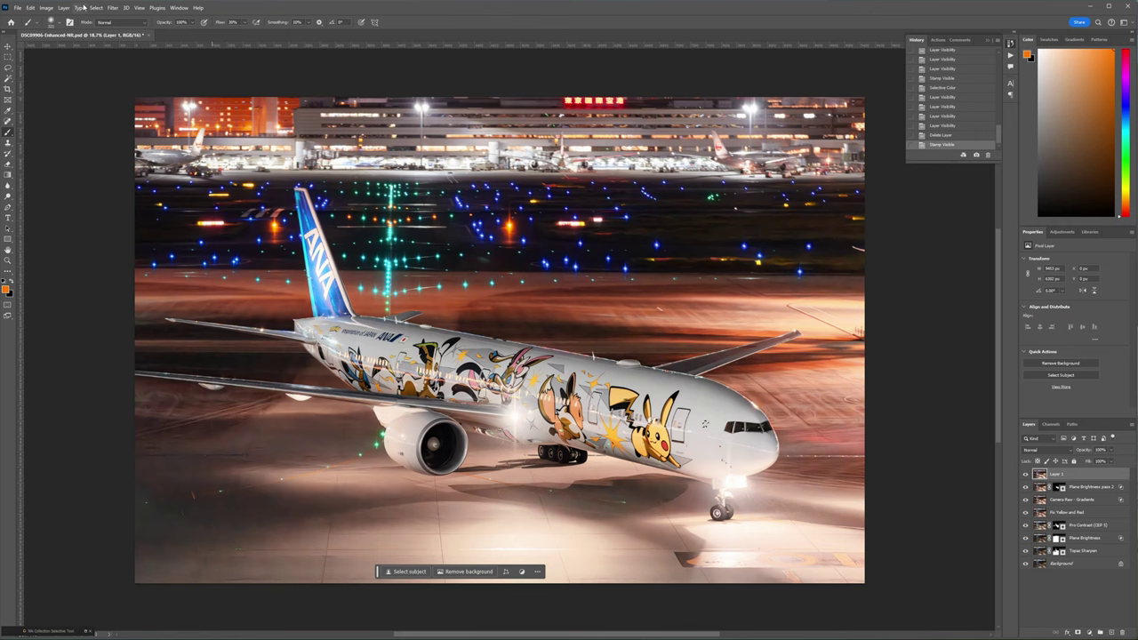
Step: Raise the saturation of the newly stamped top layer with a Vibrance adjustment
left_click(48, 8)
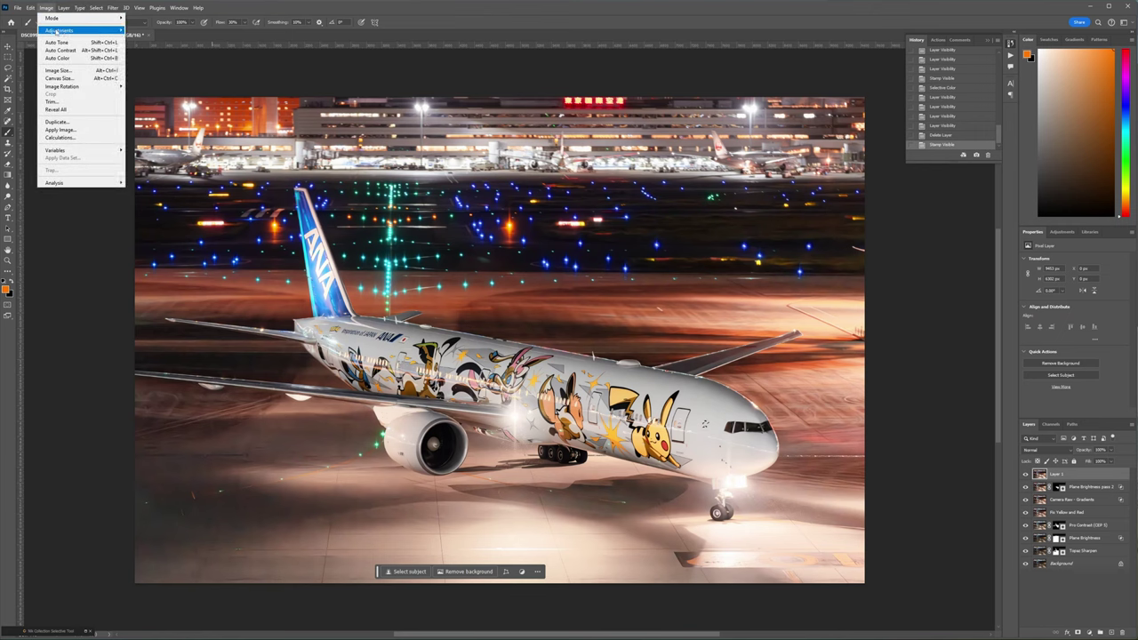
mouse_move(73, 31)
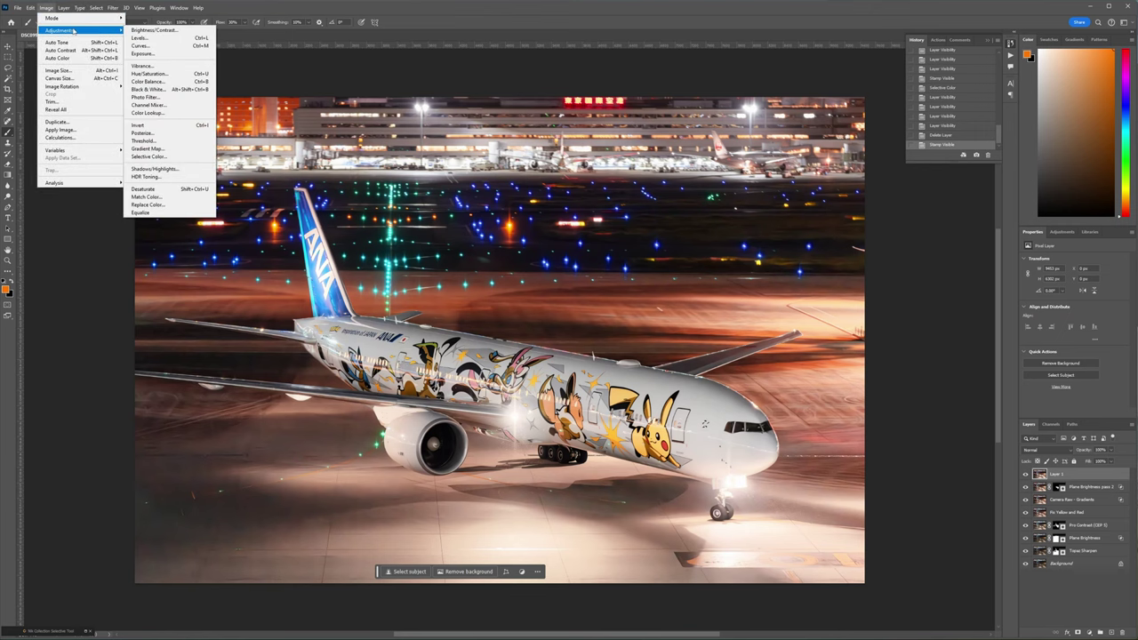
left_click(142, 66)
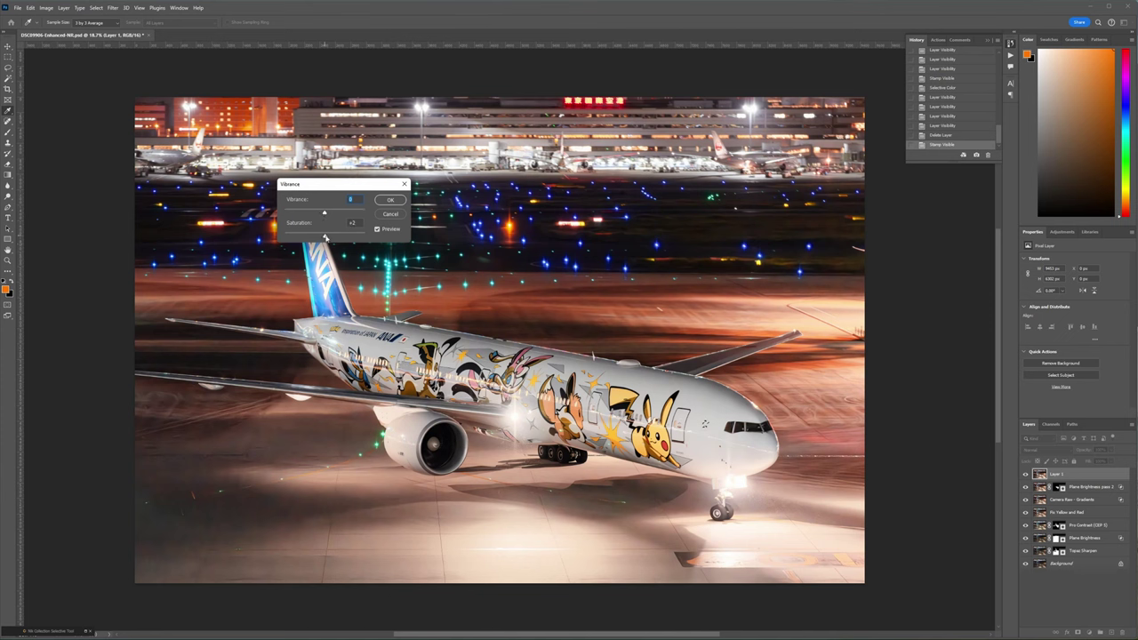
mouse_move(328, 237)
left_mouse_down()
mouse_move(347, 240)
mouse_move(335, 238)
left_mouse_up()
left_click(387, 200)
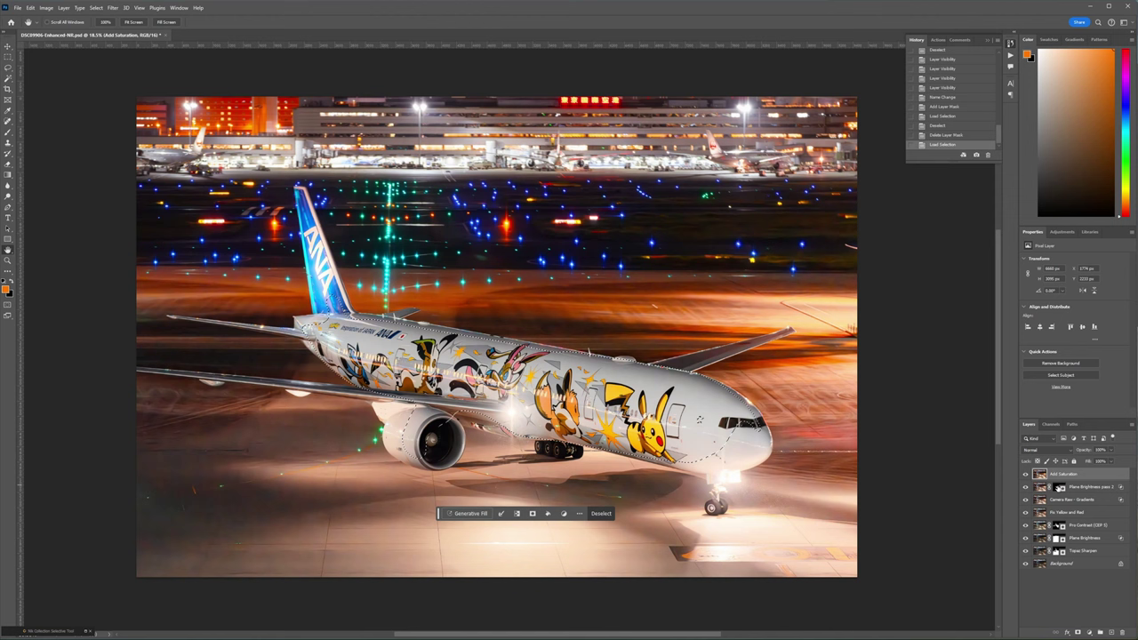
Step: Mask the Add Saturation layer to the selected fuselage area and stamp all visible layers into a new layer
left_click(1077, 632)
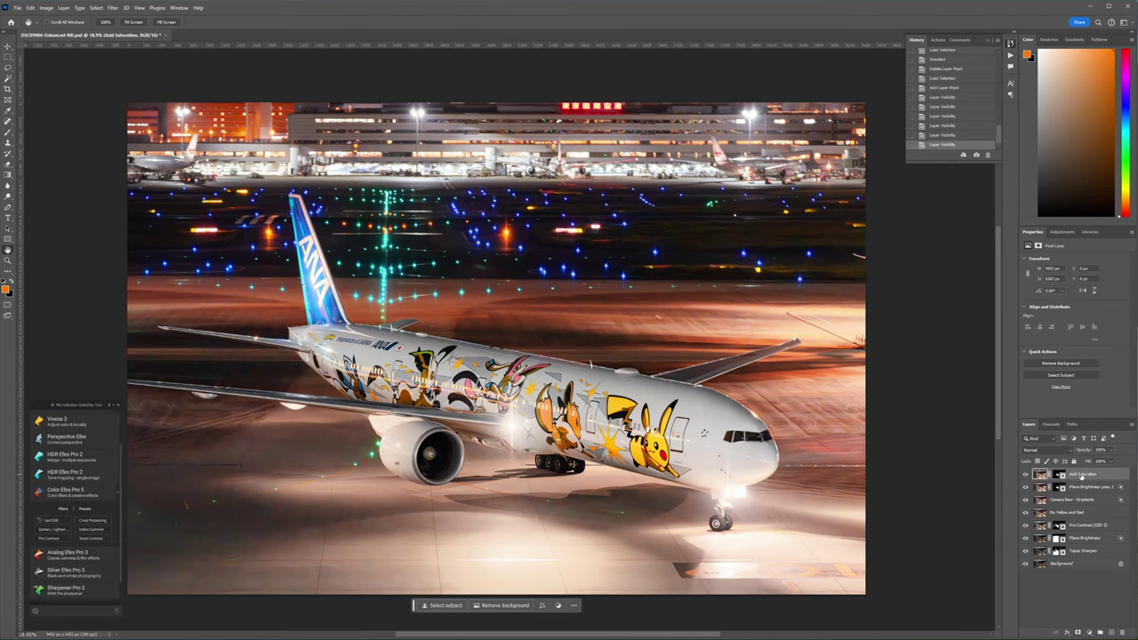
right_click(1059, 476)
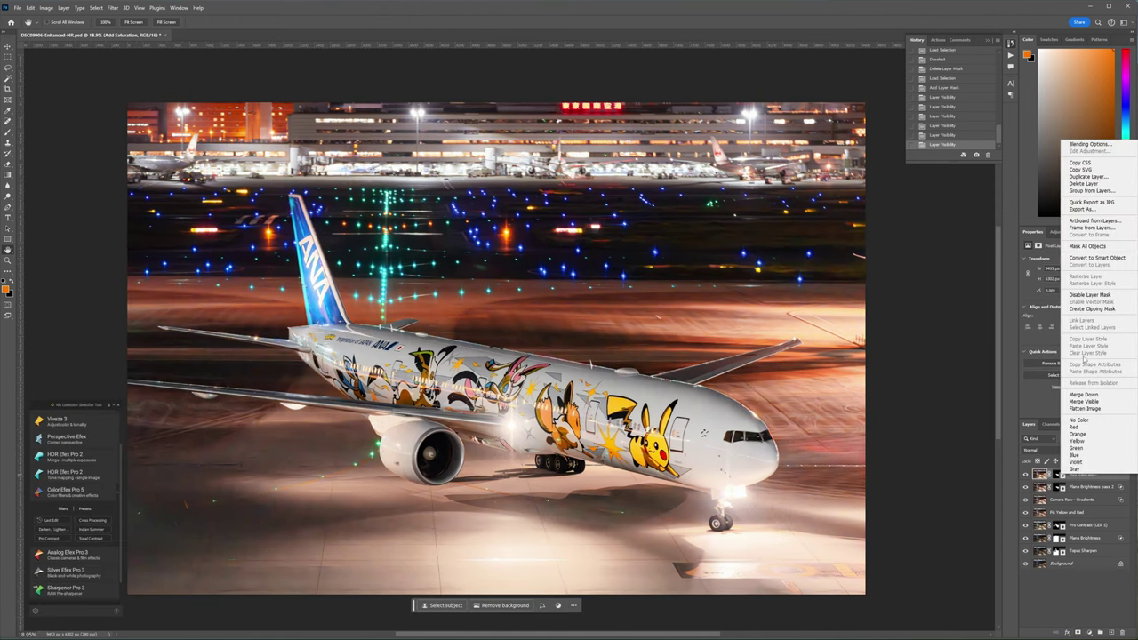
left_click(1090, 403)
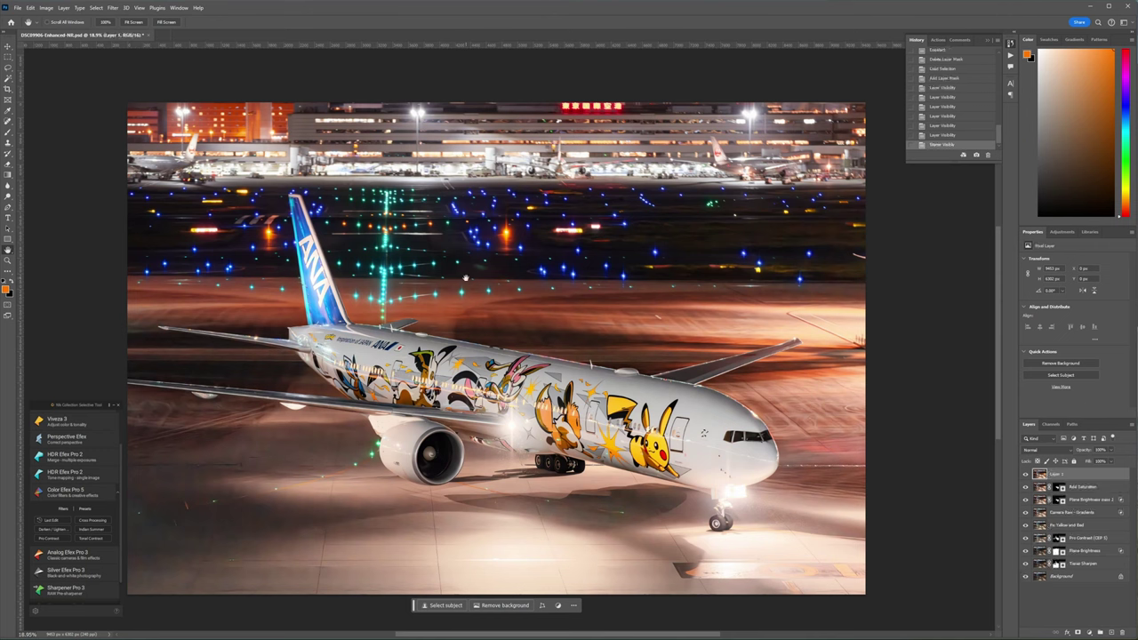
Step: Open the stamped layer in the Camera Raw Filter and add a linear gradient from the photo's lower edge to just above the fuselage
left_click(114, 8)
mouse_move(125, 8)
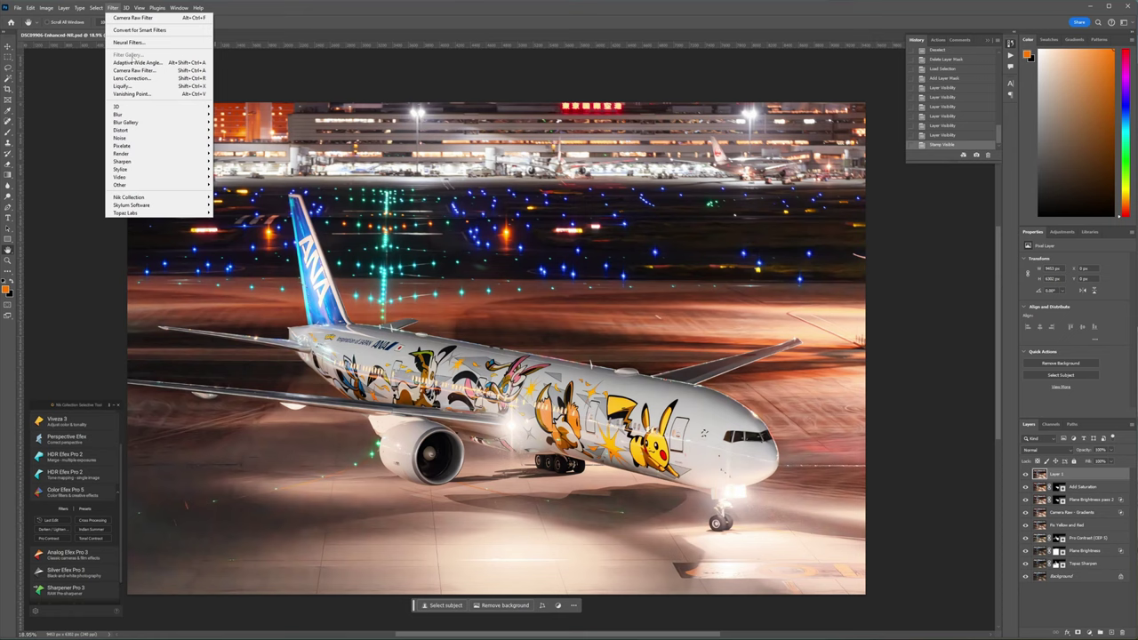
left_click(133, 70)
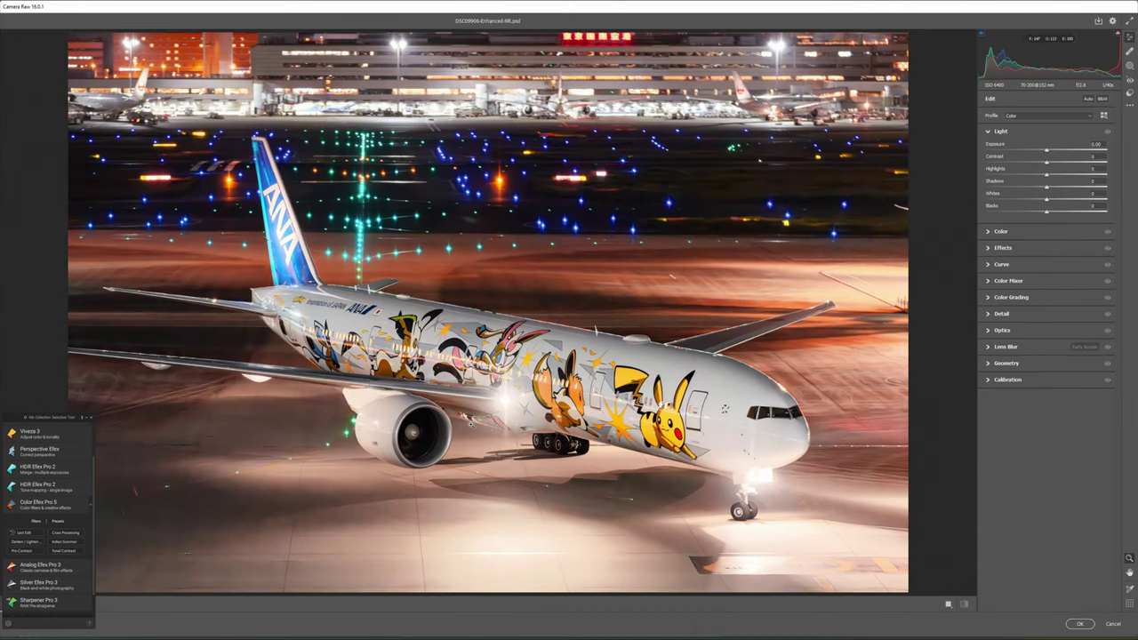
key("g")
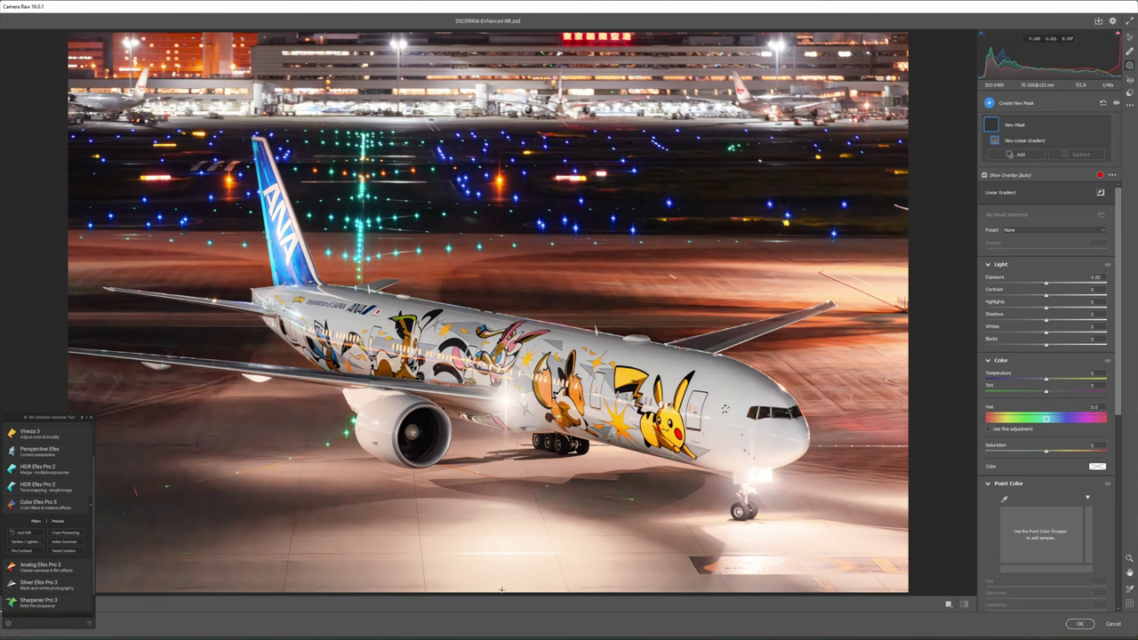
left_click_drag(502, 589, 501, 267)
Step: Tint the lower gradient mask with a pale pinkish purple
left_click(1096, 465)
left_click(363, 233)
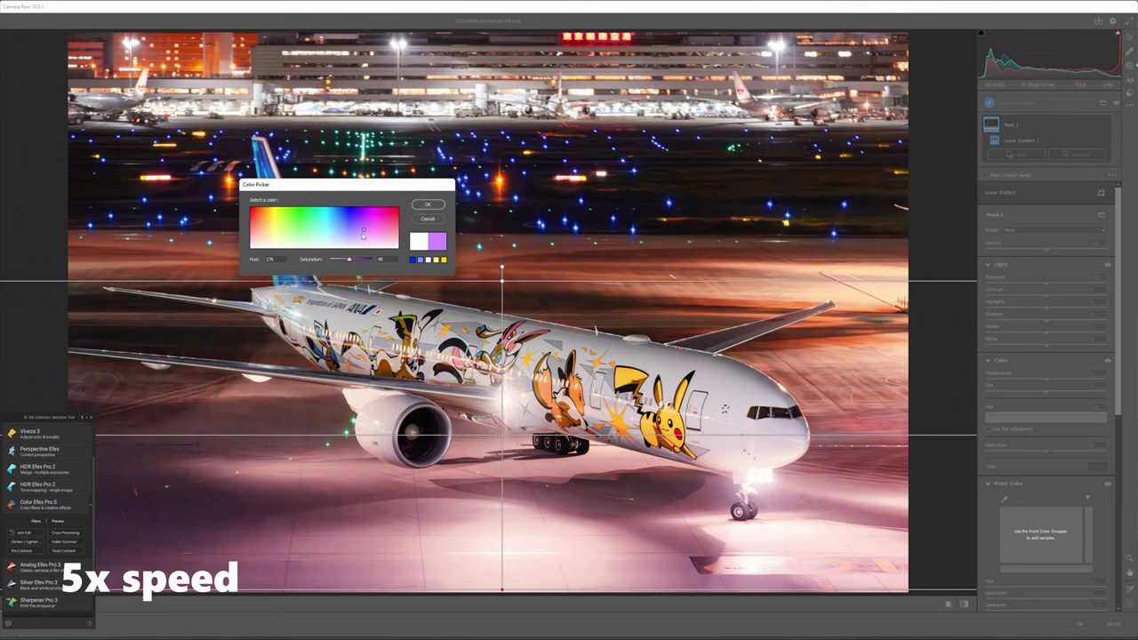
mouse_move(363, 233)
left_mouse_down()
mouse_move(373, 236)
mouse_move(331, 239)
mouse_move(381, 239)
mouse_move(370, 232)
left_mouse_up()
left_click(428, 205)
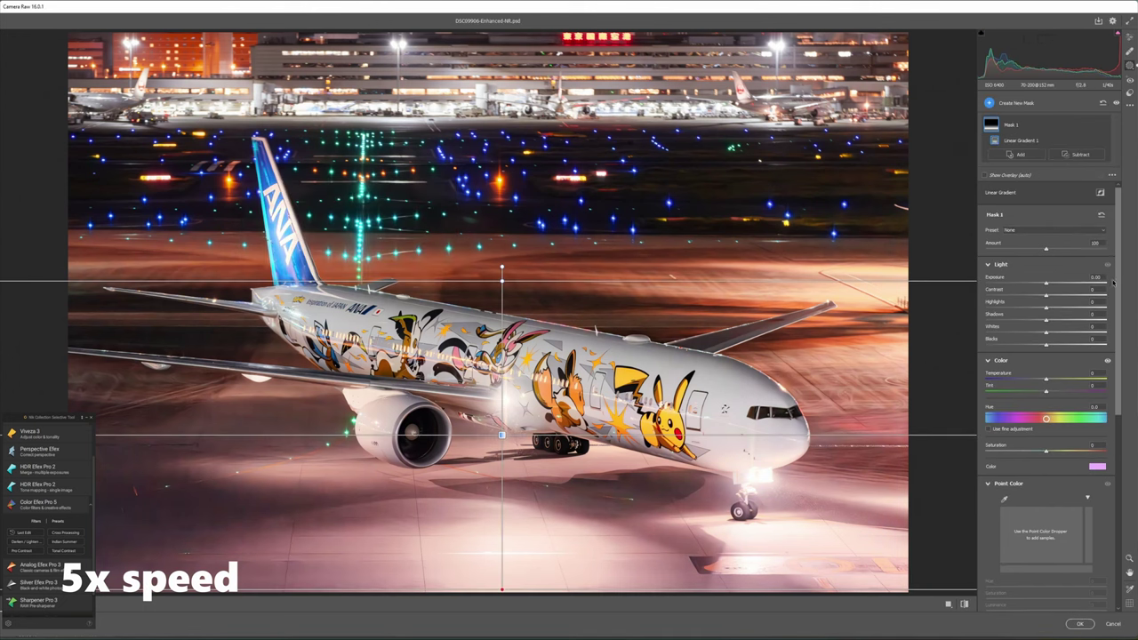
Step: Add a second linear gradient mask running diagonally from the photo's lower-left corner toward the engine
left_click(989, 103)
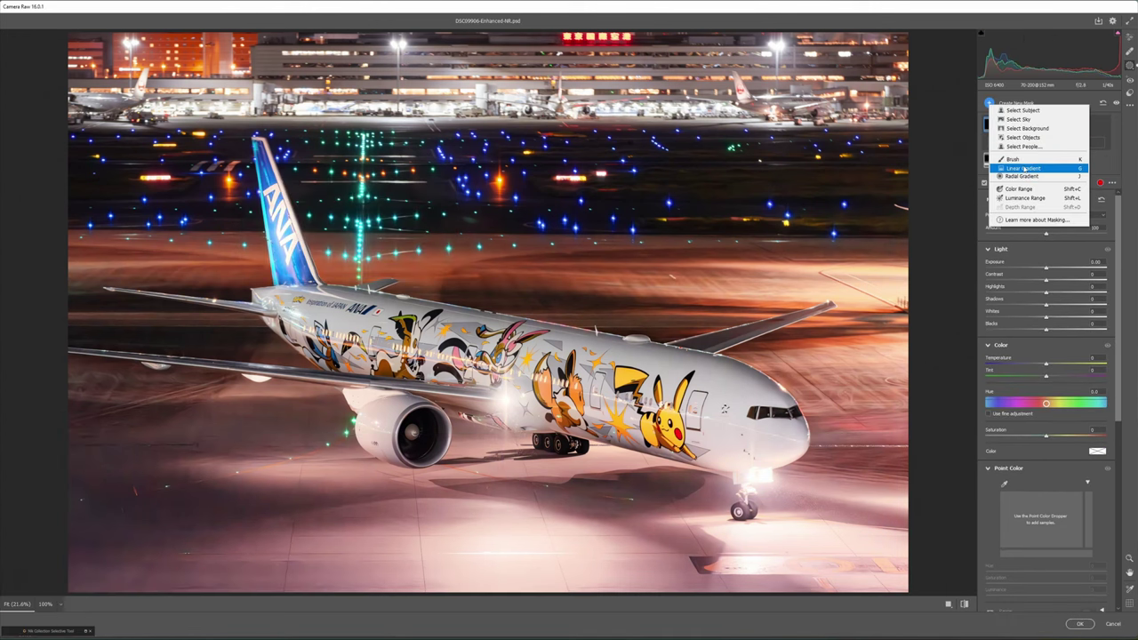
left_click(1023, 152)
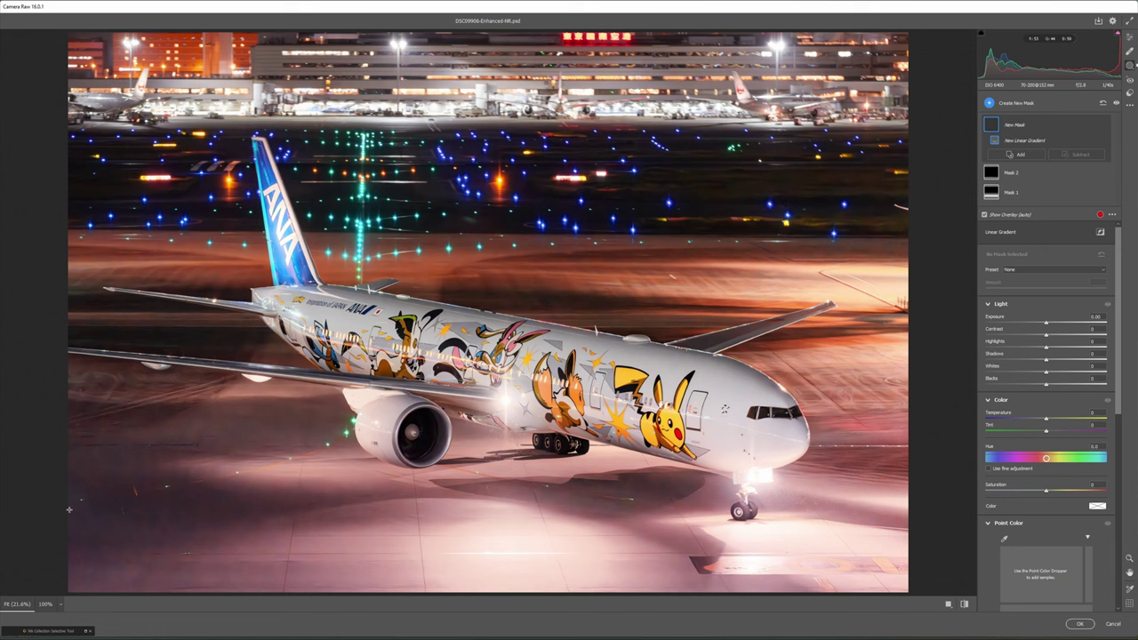
left_click_drag(68, 510, 249, 415)
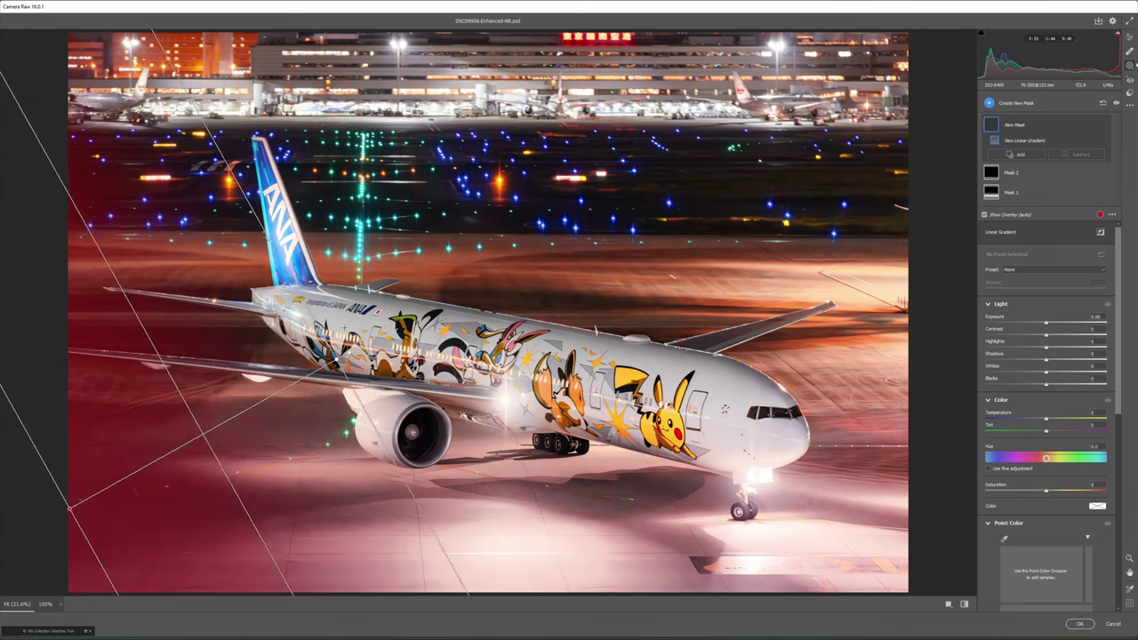
left_click_drag(337, 360, 252, 399)
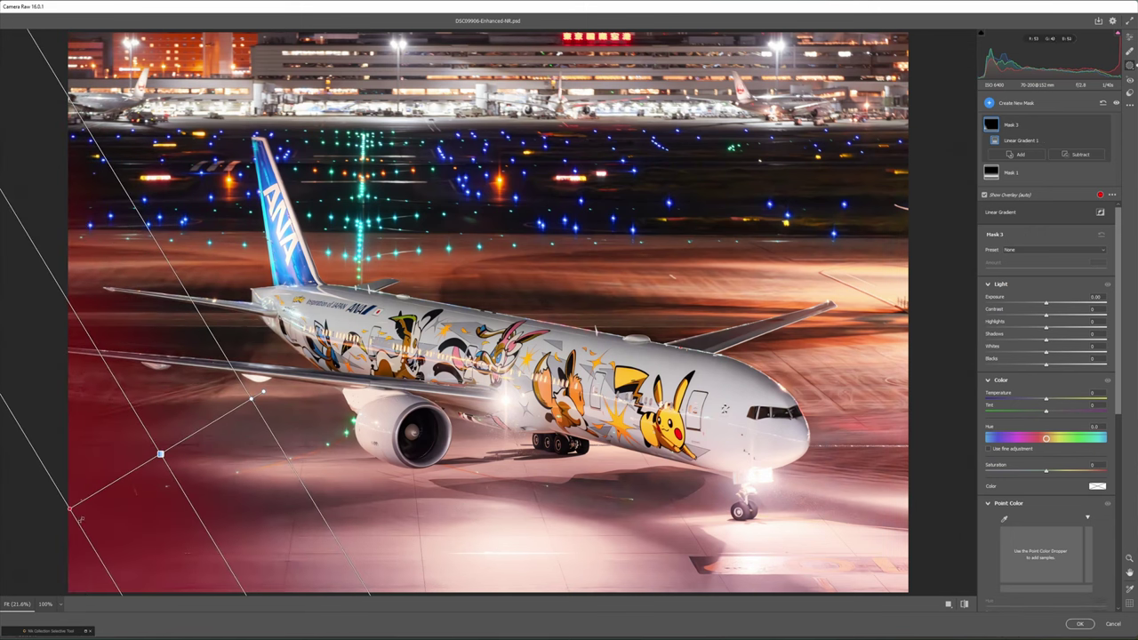
left_click_drag(70, 509, 70, 592)
left_click_drag(252, 399, 254, 405)
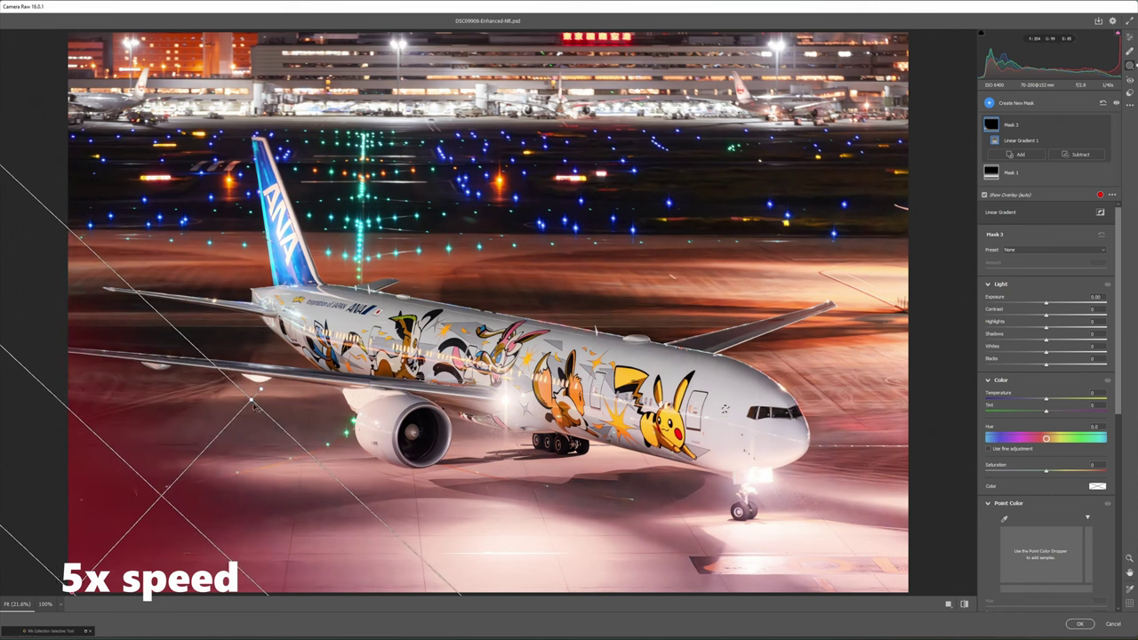
Step: Tint the lower-left gradient mask with a light blue
left_click(1097, 485)
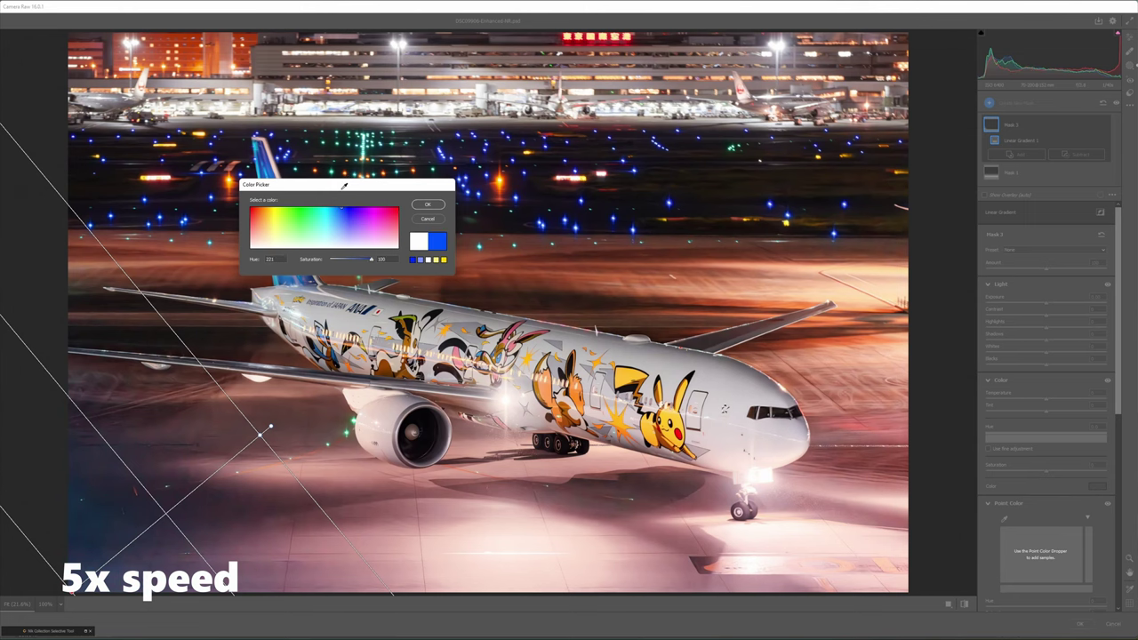
mouse_move(343, 210)
left_mouse_down()
mouse_move(348, 244)
mouse_move(343, 229)
left_mouse_up()
left_click(428, 204)
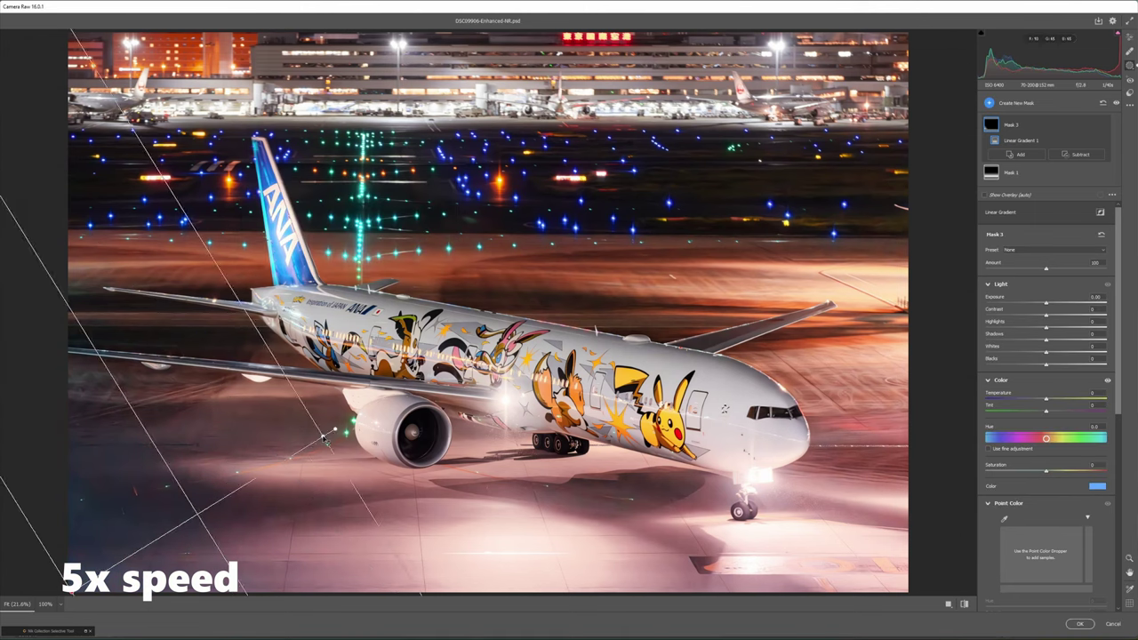
Step: Reshape the blue gradient so its fade ends nearer the engine, and compare the photo before and after
left_click_drag(261, 435, 348, 442)
scroll(347, 442, "down", 5)
left_click_drag(74, 394, 177, 467)
scroll(408, 437, "down", 2)
scroll(408, 437, "down", 2)
scroll(408, 437, "up", 4)
left_click(964, 604)
left_click(964, 605)
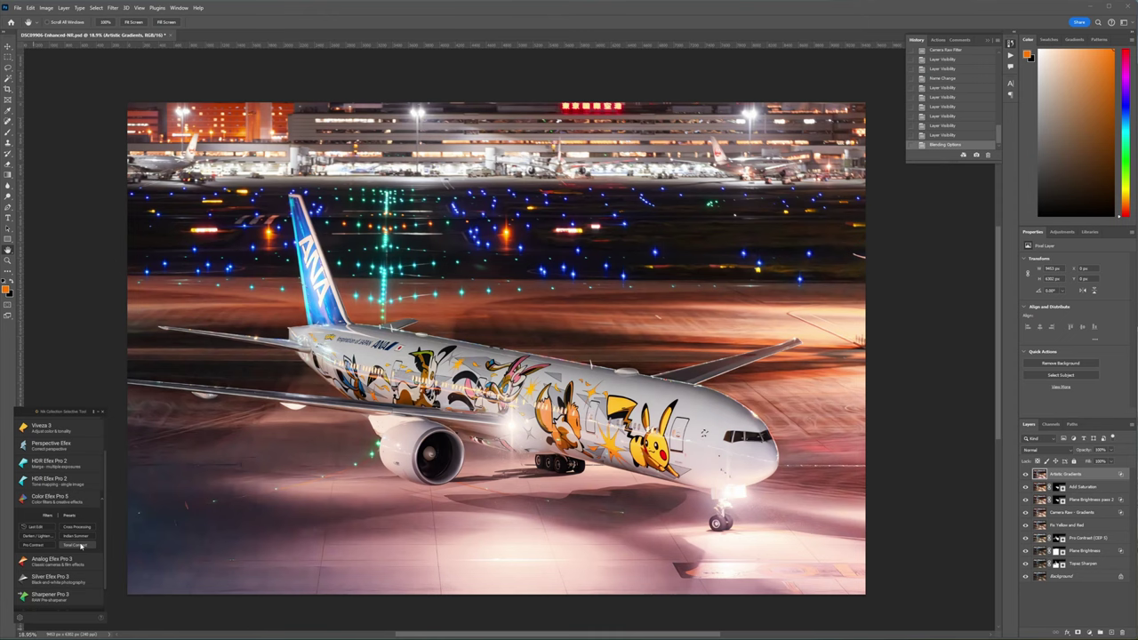
Step: Apply the Color Efex Pro 5 Tonal Contrast filter with Standard contrast type, toggling its effect to compare
left_click(76, 544)
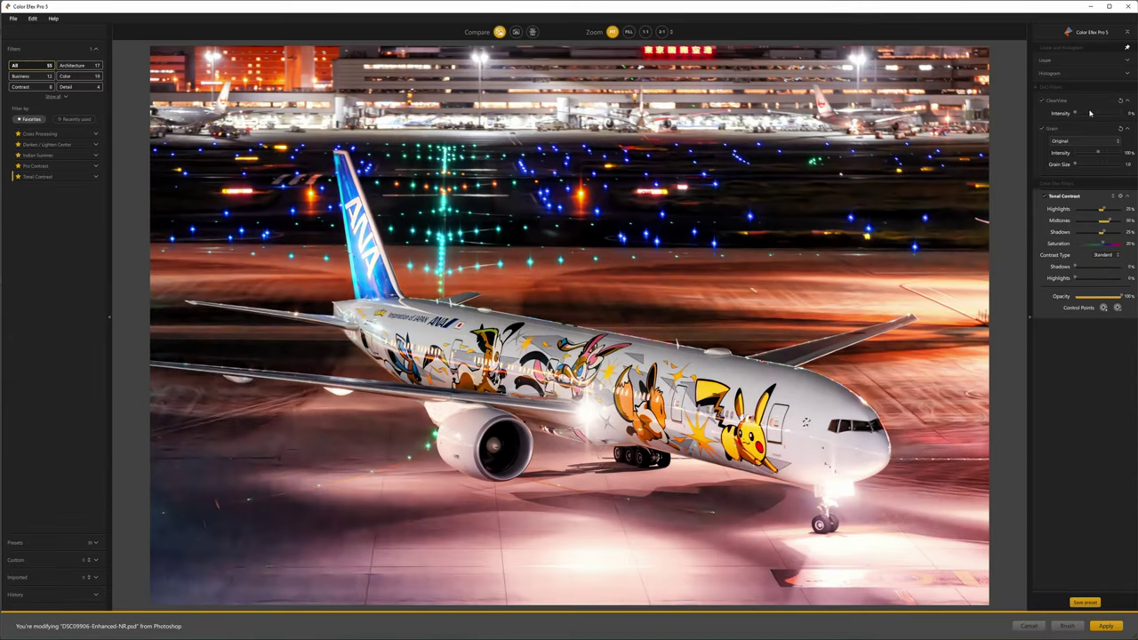
left_click(1045, 197)
left_click(1046, 197)
left_click(1108, 626)
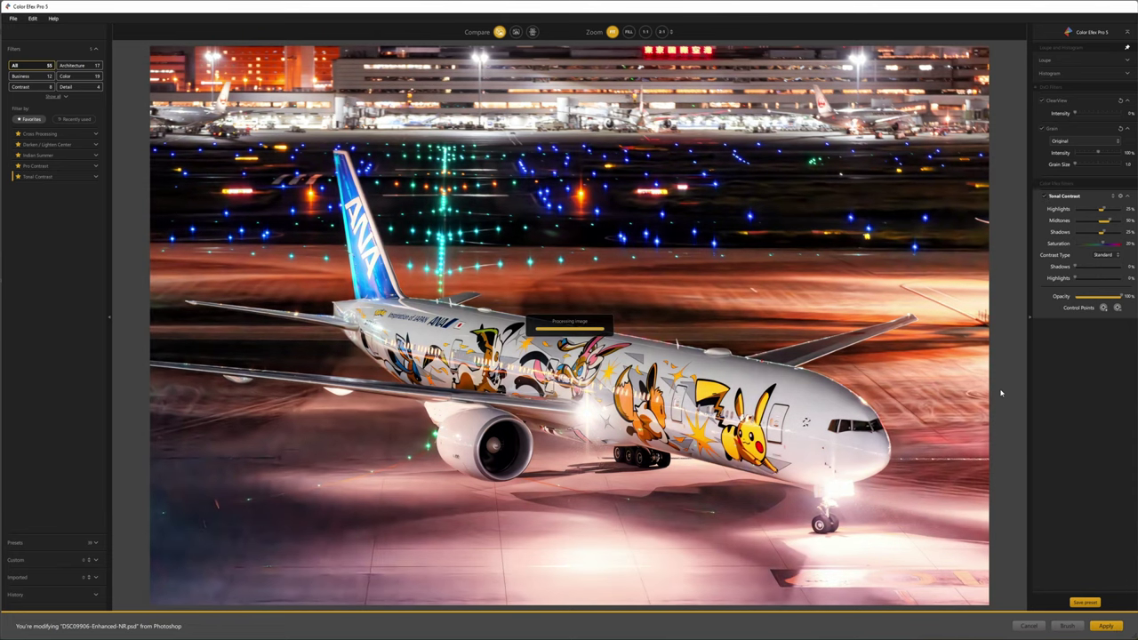
Step: Mask the Tonal Contrast layer with the selection loaded from the Plane Brightness pass 2 mask, and toggle the layer's visibility to compare
key("b")
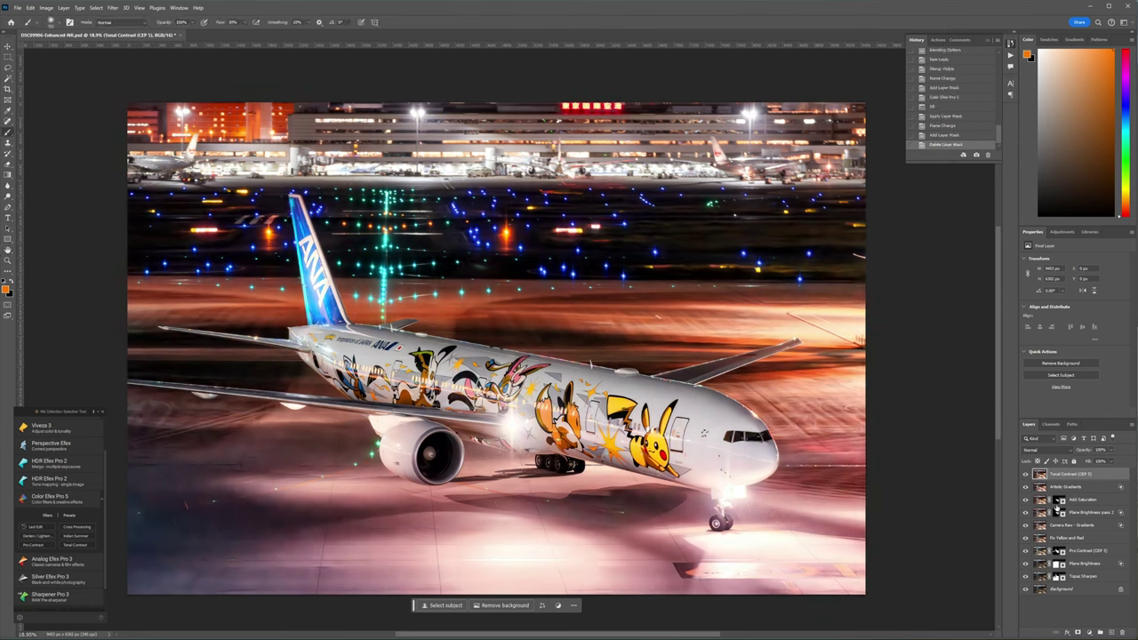
left_click(1058, 518, "ctrl")
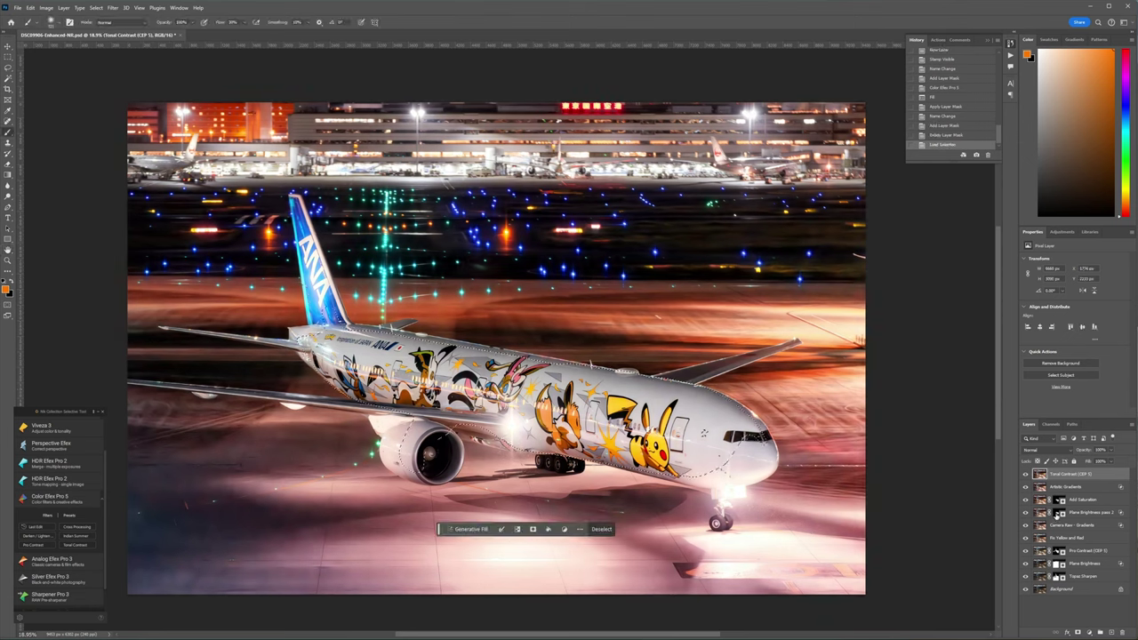
left_click(1077, 632)
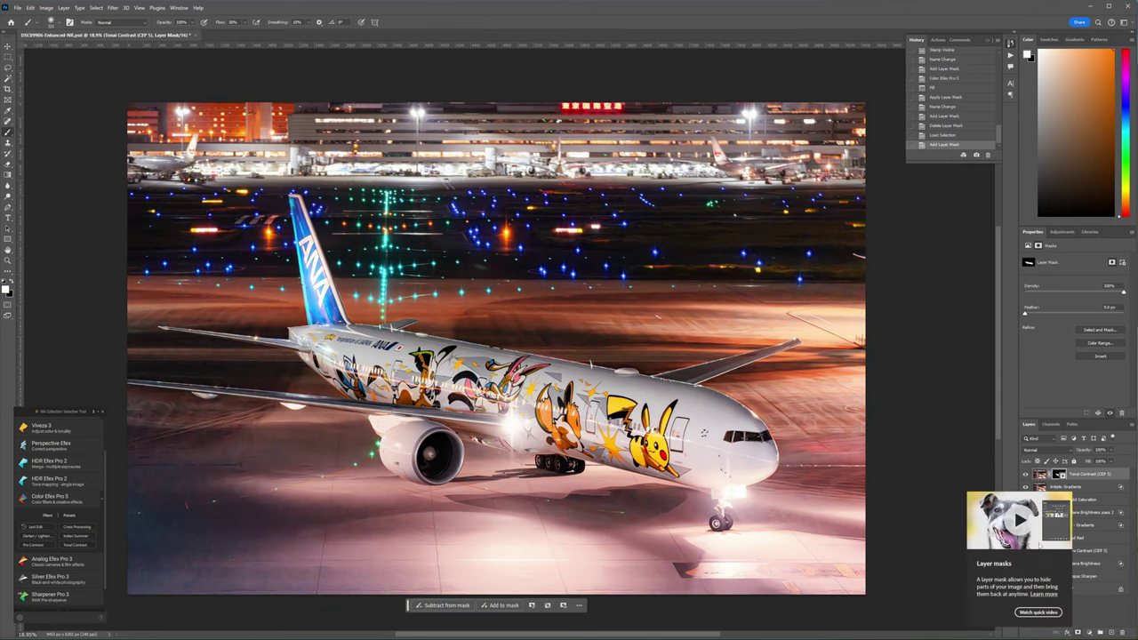
left_click(1025, 474)
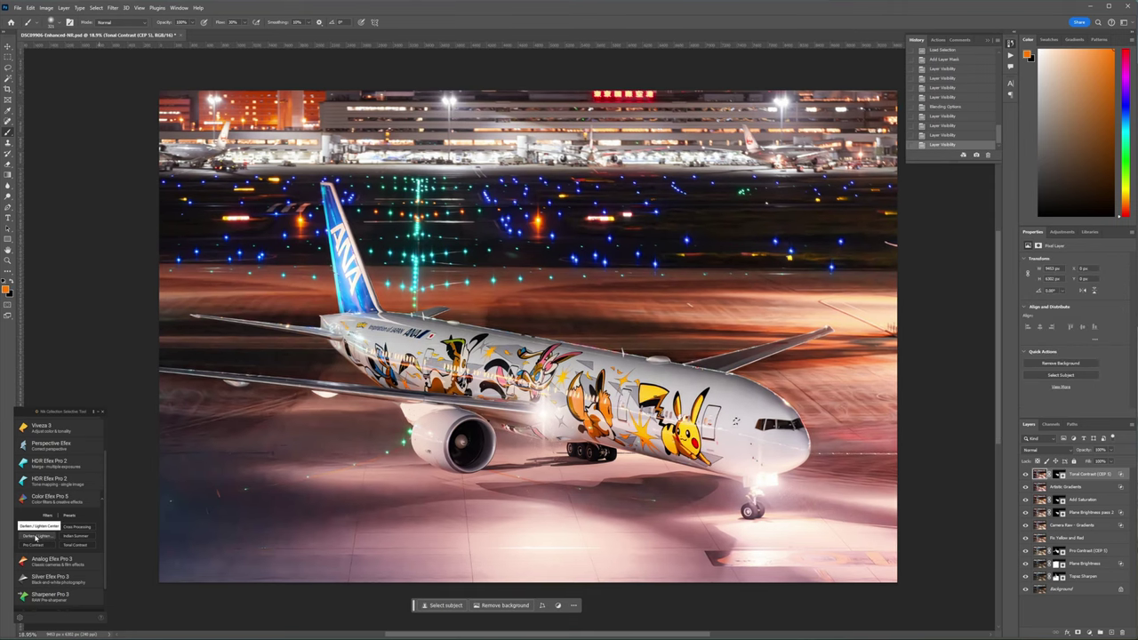
Step: Open the Color Efex Pro 5 Darken / Lighten Center filter, choose shape 2, and toggle its effect to compare
left_click(35, 536)
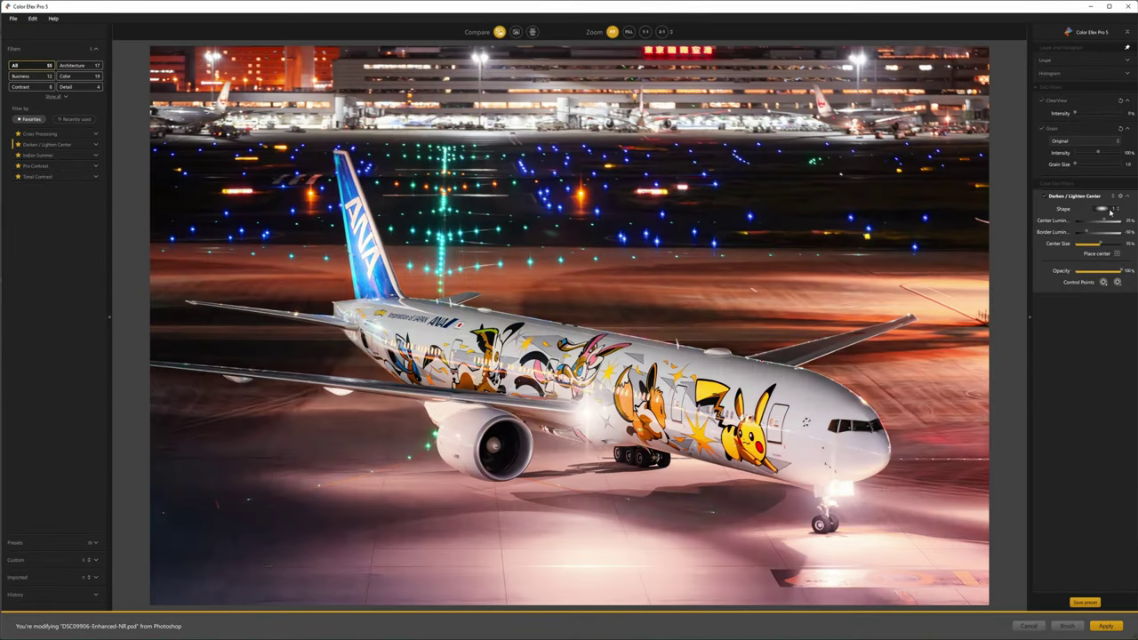
left_click(1109, 211)
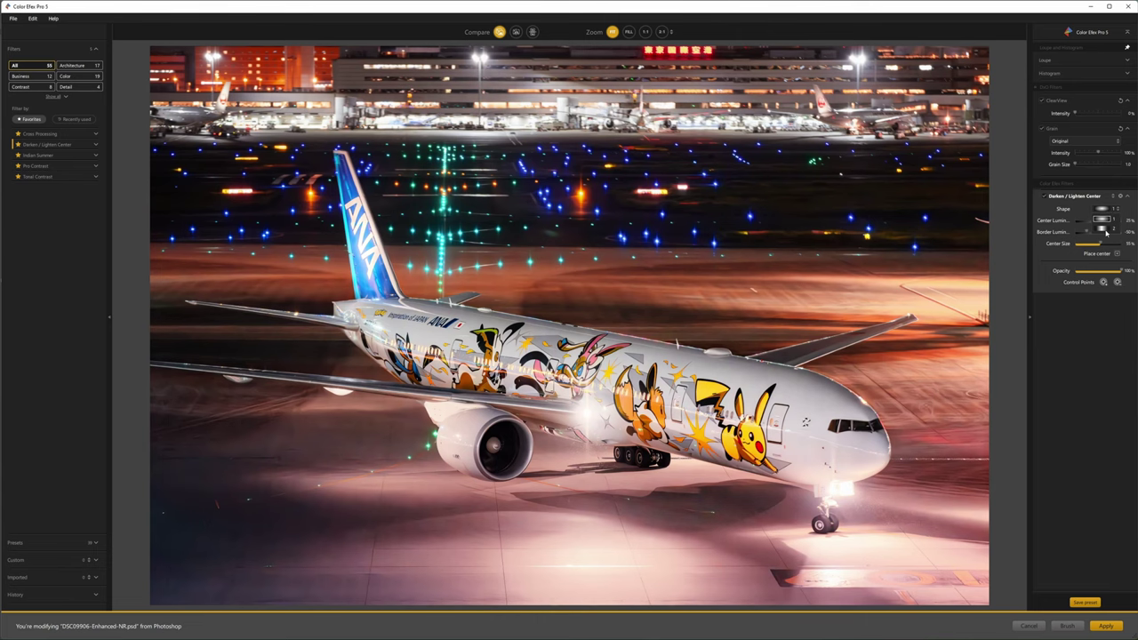
left_click(1107, 232)
left_click(1044, 198)
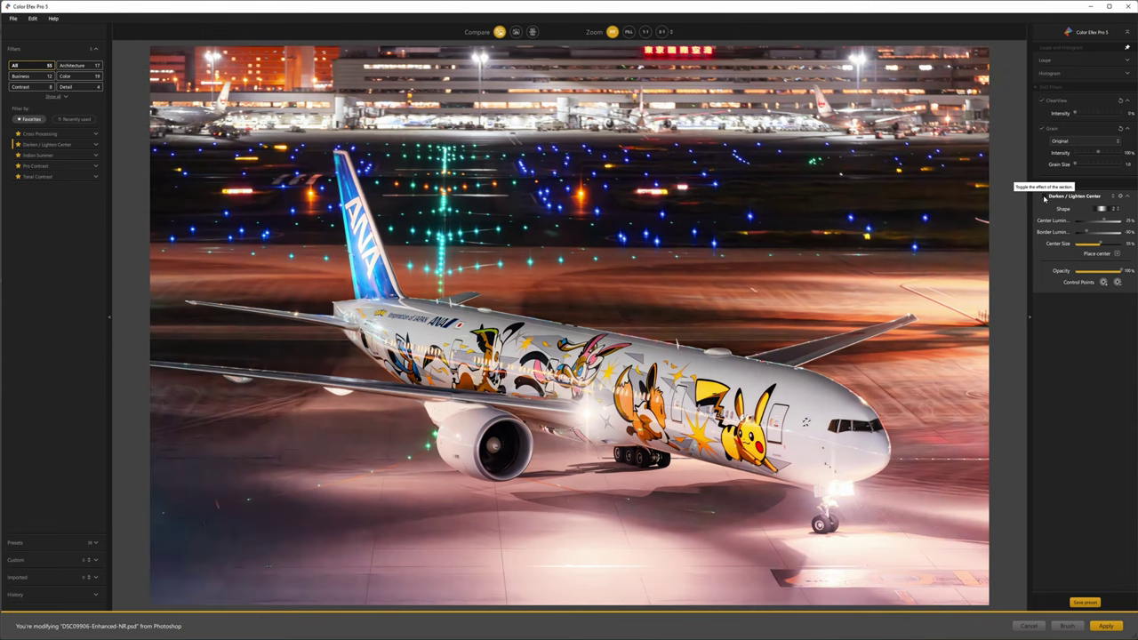
left_click(1045, 197)
Step: Place the filter's center on the fuselage near the wing root, adjust the center size, and apply Darken / Lighten Center
left_click(1099, 253)
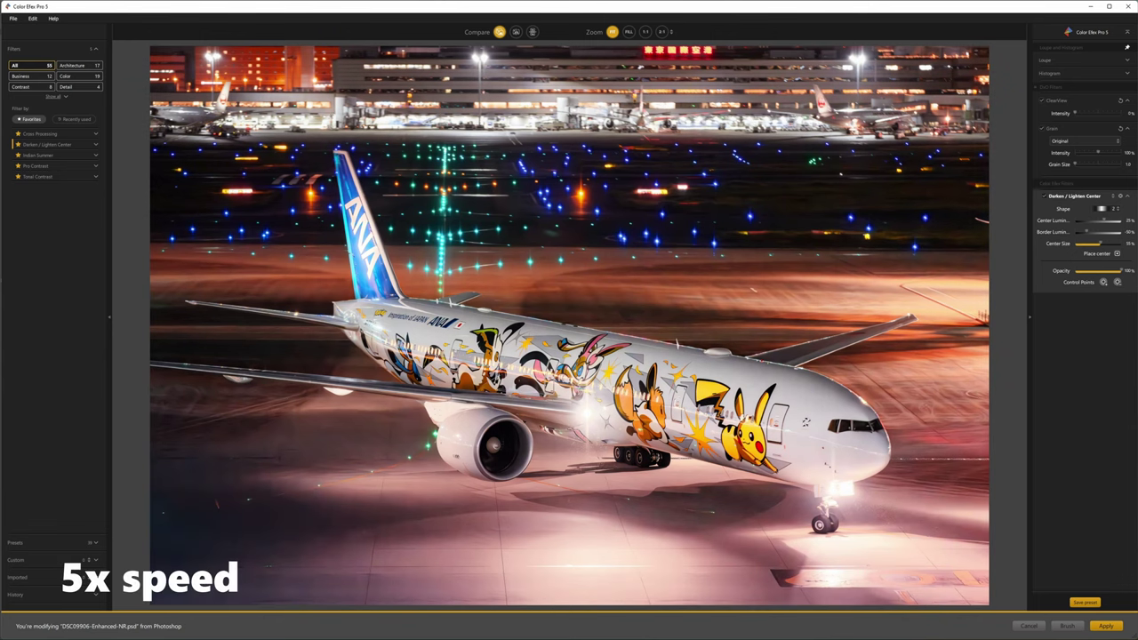
left_click(582, 392)
mouse_move(1101, 243)
left_mouse_down()
mouse_move(1123, 245)
mouse_move(1093, 234)
mouse_move(1102, 222)
left_mouse_up()
left_click(1106, 626)
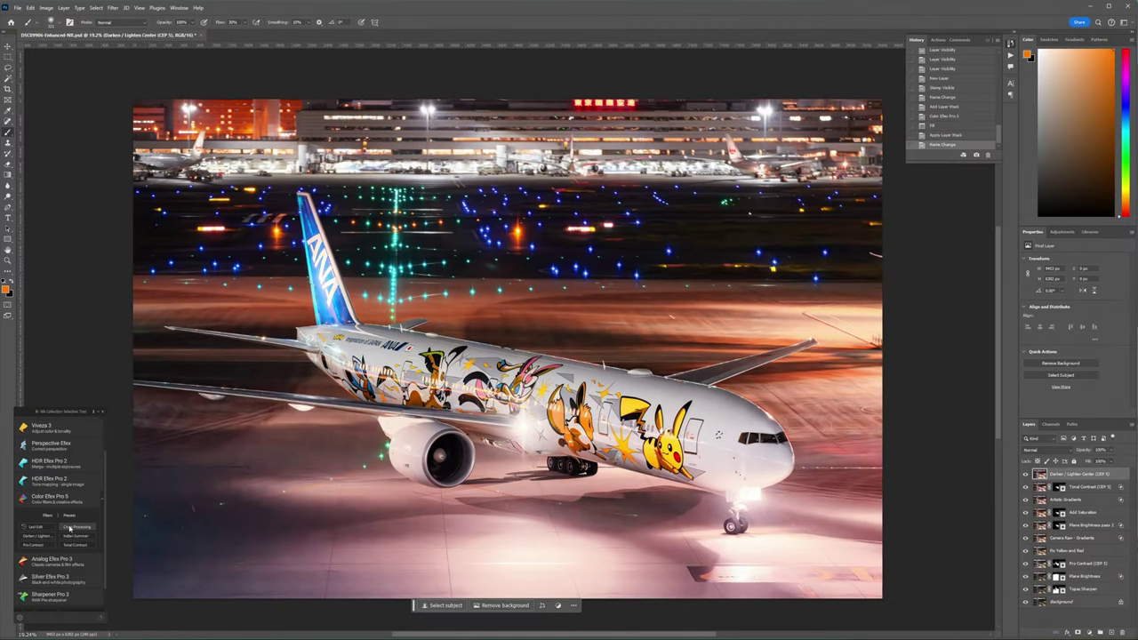
Step: Try different methods in the Color Efex Pro 5 Cross Processing filter and apply it with method B02
left_click(70, 527)
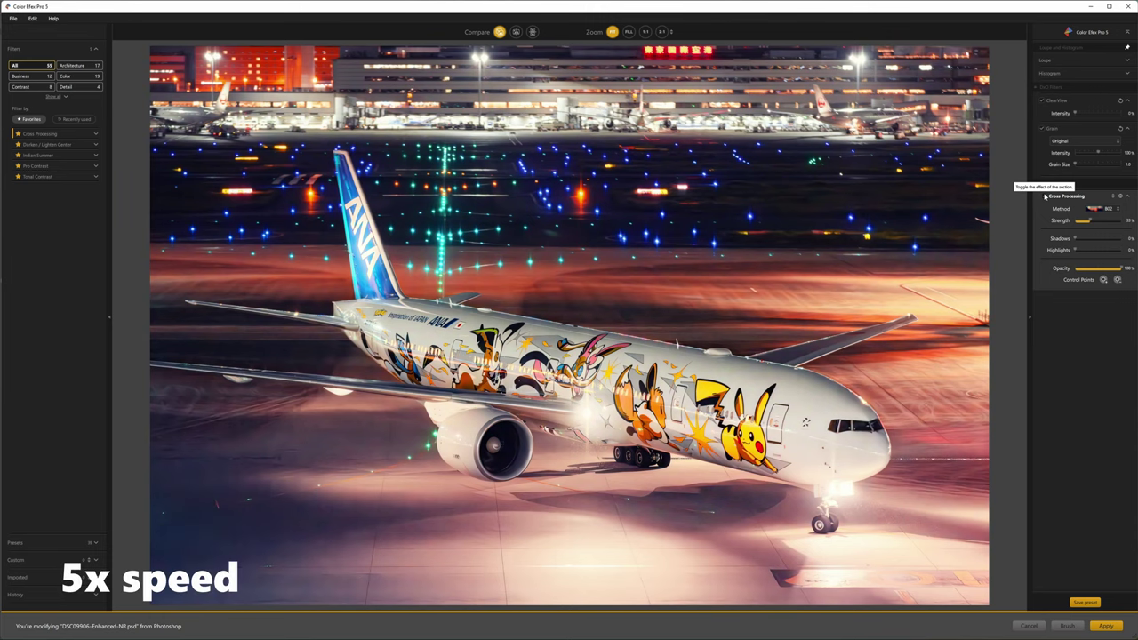
left_click(1095, 208)
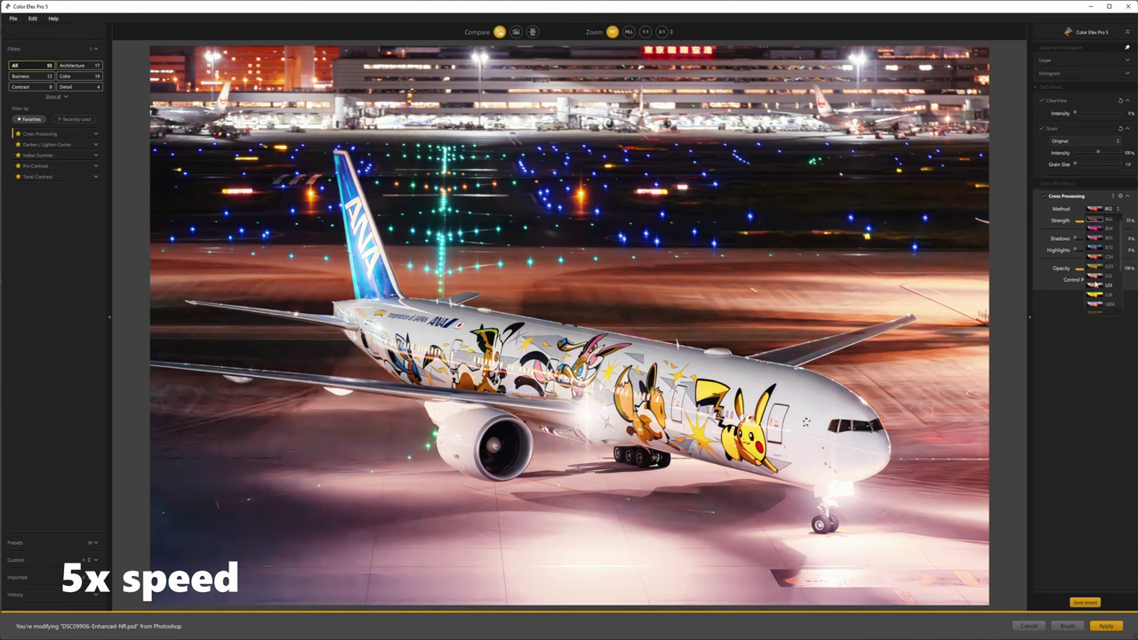
left_click(1101, 238)
left_click(1095, 208)
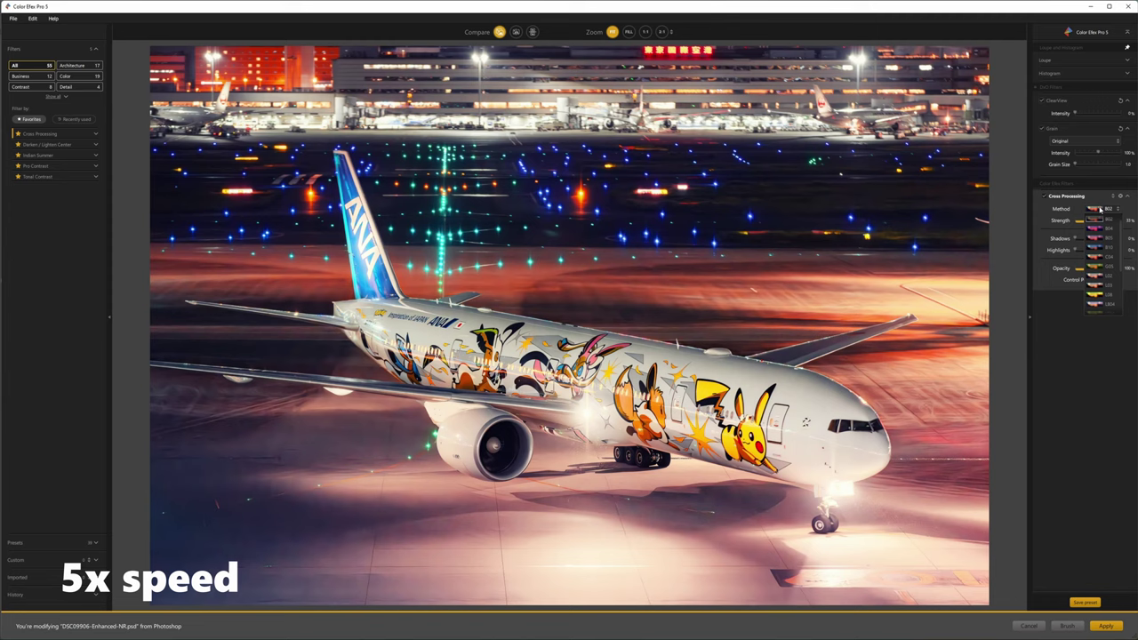
left_click(1103, 229)
left_click(1105, 210)
left_click(1103, 238)
left_click(1105, 626)
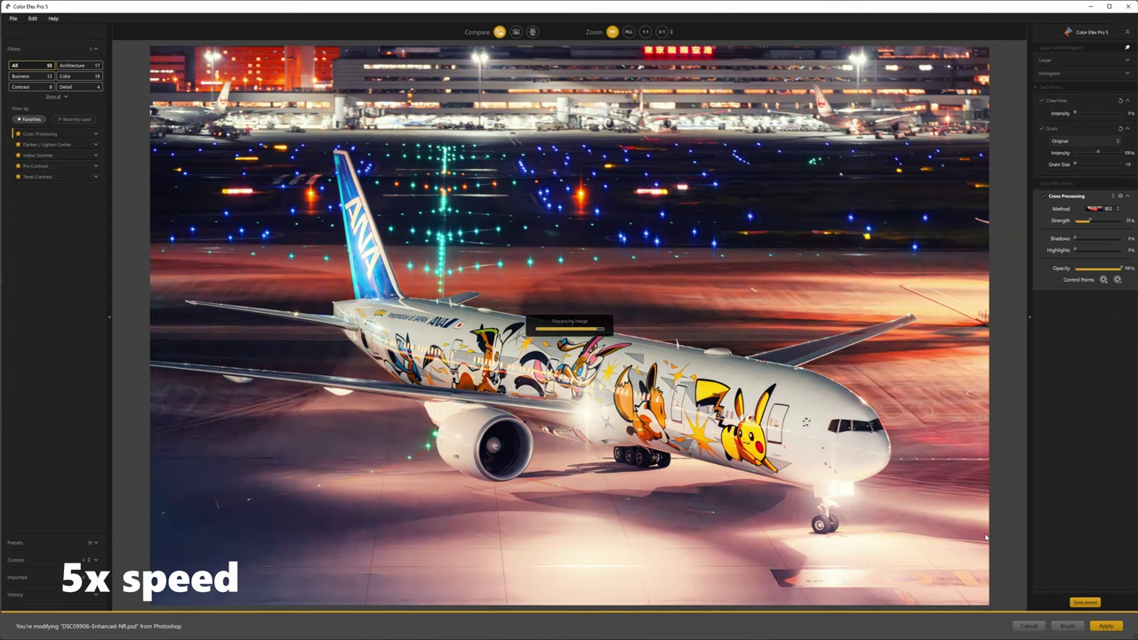
Step: Restrict the Cross Processing layer to the photo's darker tones by splitting the underlying layer's Blend If range
right_click(1040, 473)
left_click(1044, 478)
double_click(1045, 477)
left_click_drag(639, 301, 601, 306)
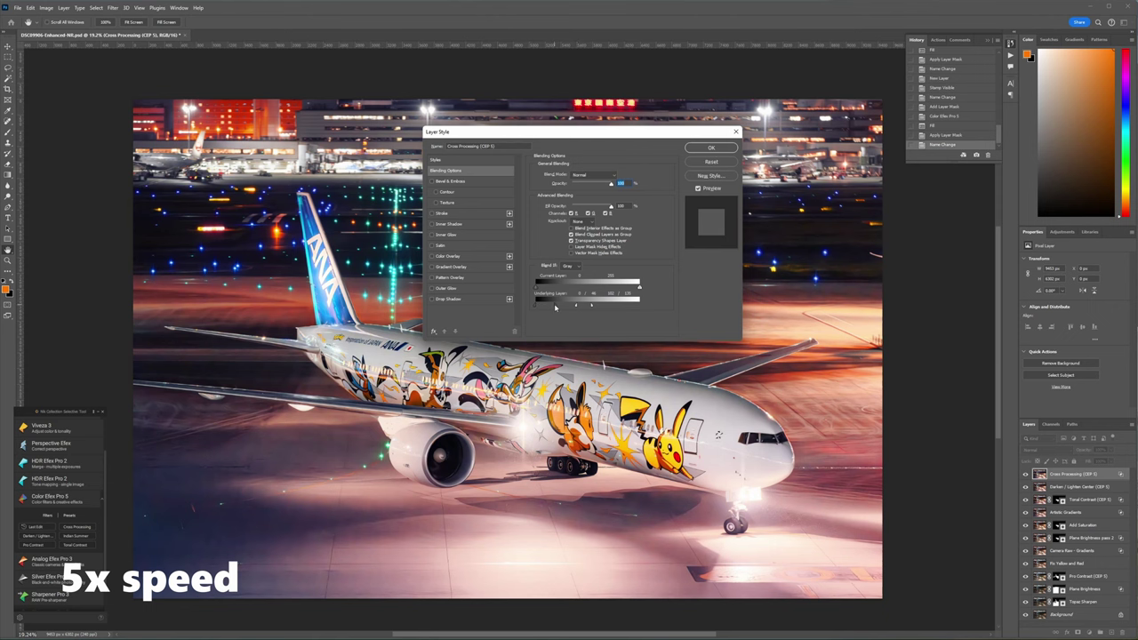
left_click(711, 148)
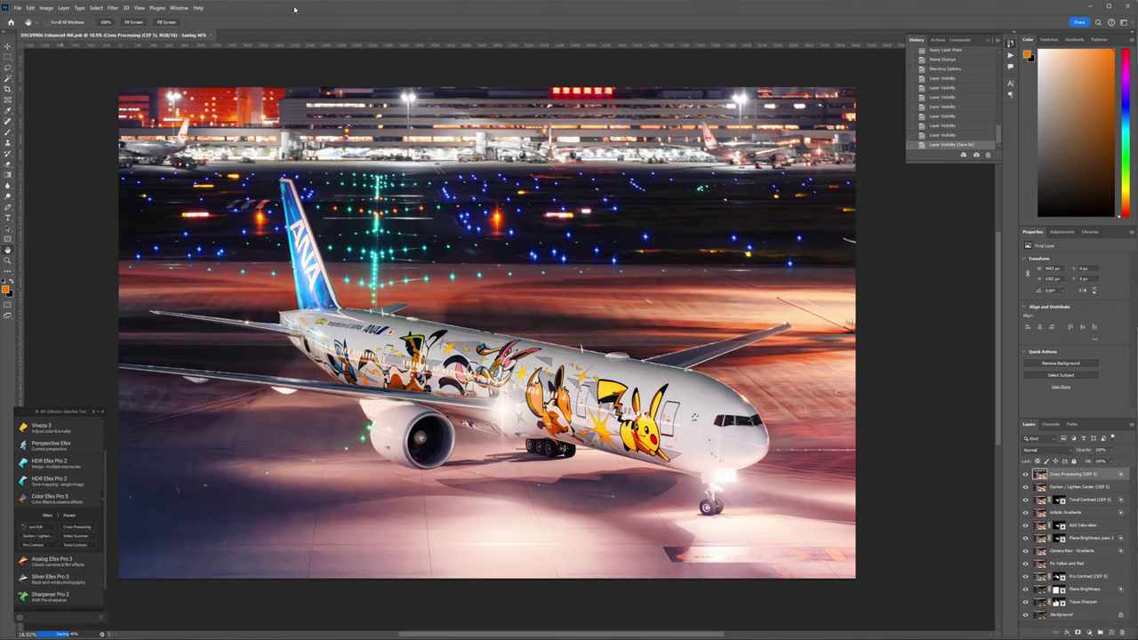
Step: Export the image as a JPG with quality 7 and a width of 5000 px
left_click(17, 7)
mouse_move(50, 155)
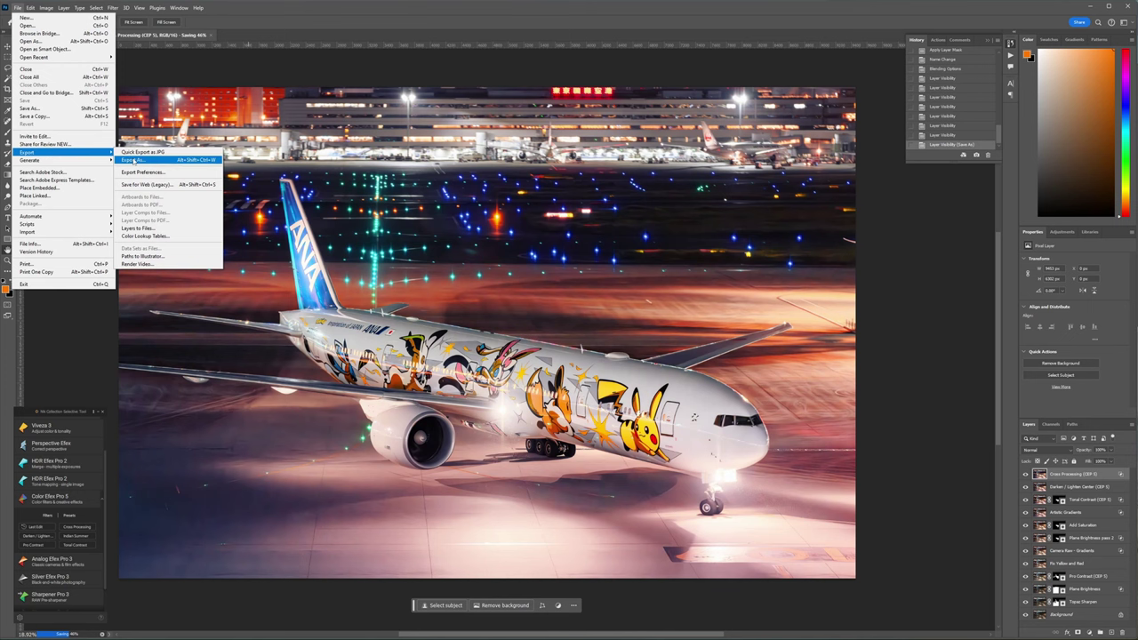
left_click(134, 160)
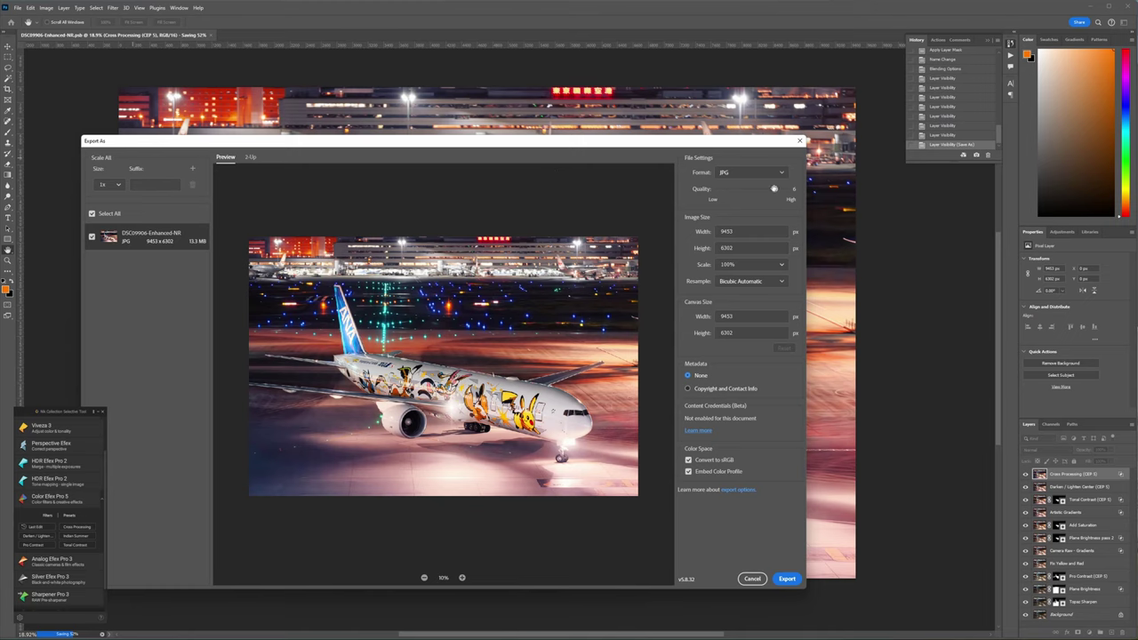
left_click_drag(773, 188, 785, 189)
left_click(749, 232)
type("5000")
key("Tab")
left_click(786, 578)
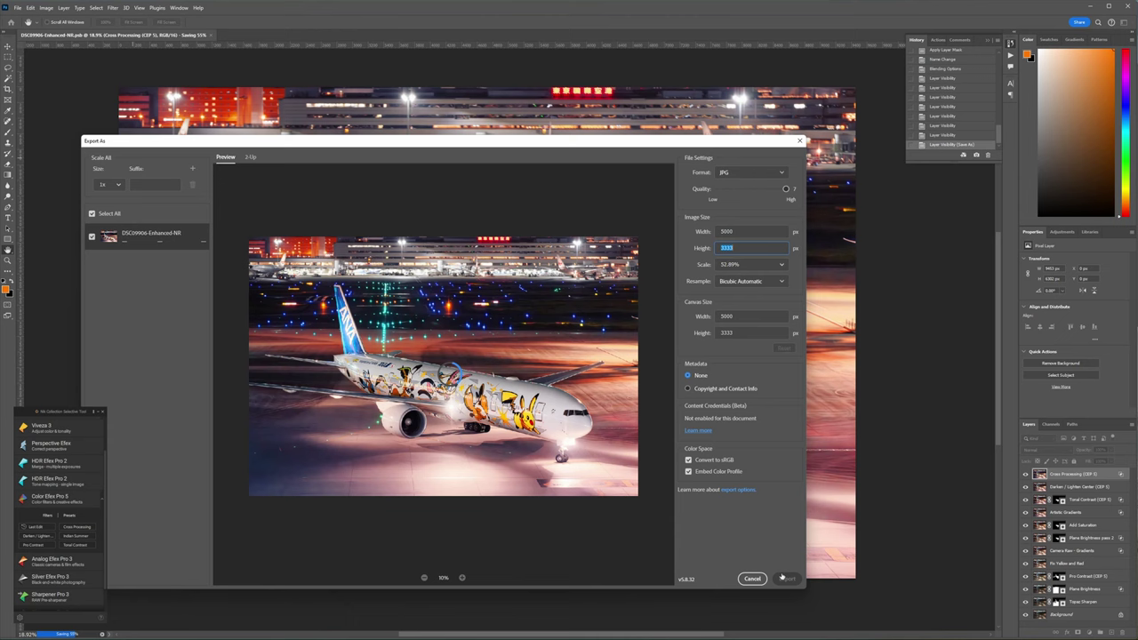